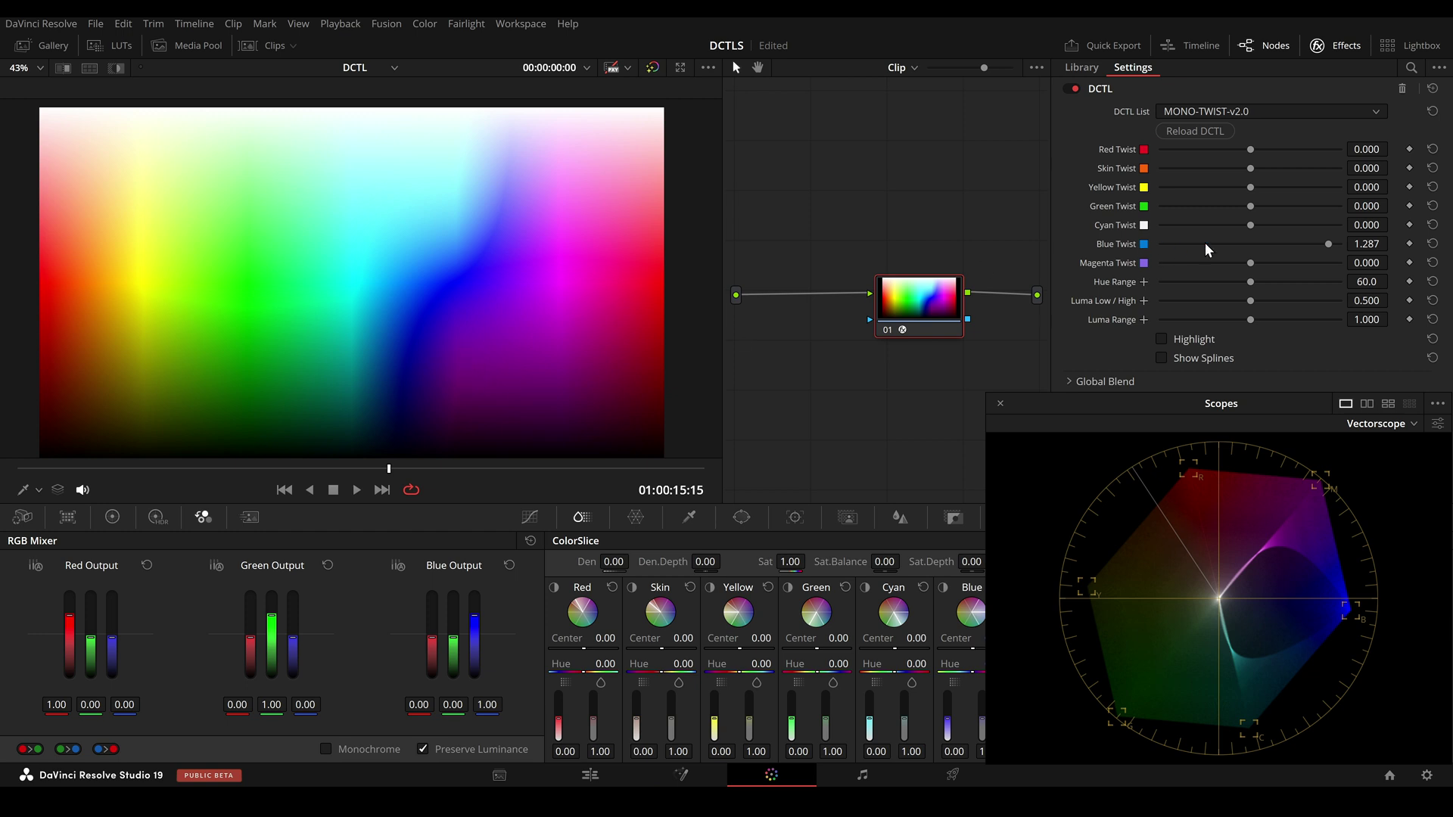
Show the twist splines, tune the blue twist's strength and luma band, and bend skin hues toward magenta
click(1162, 358)
drag(1250, 300, 1301, 303)
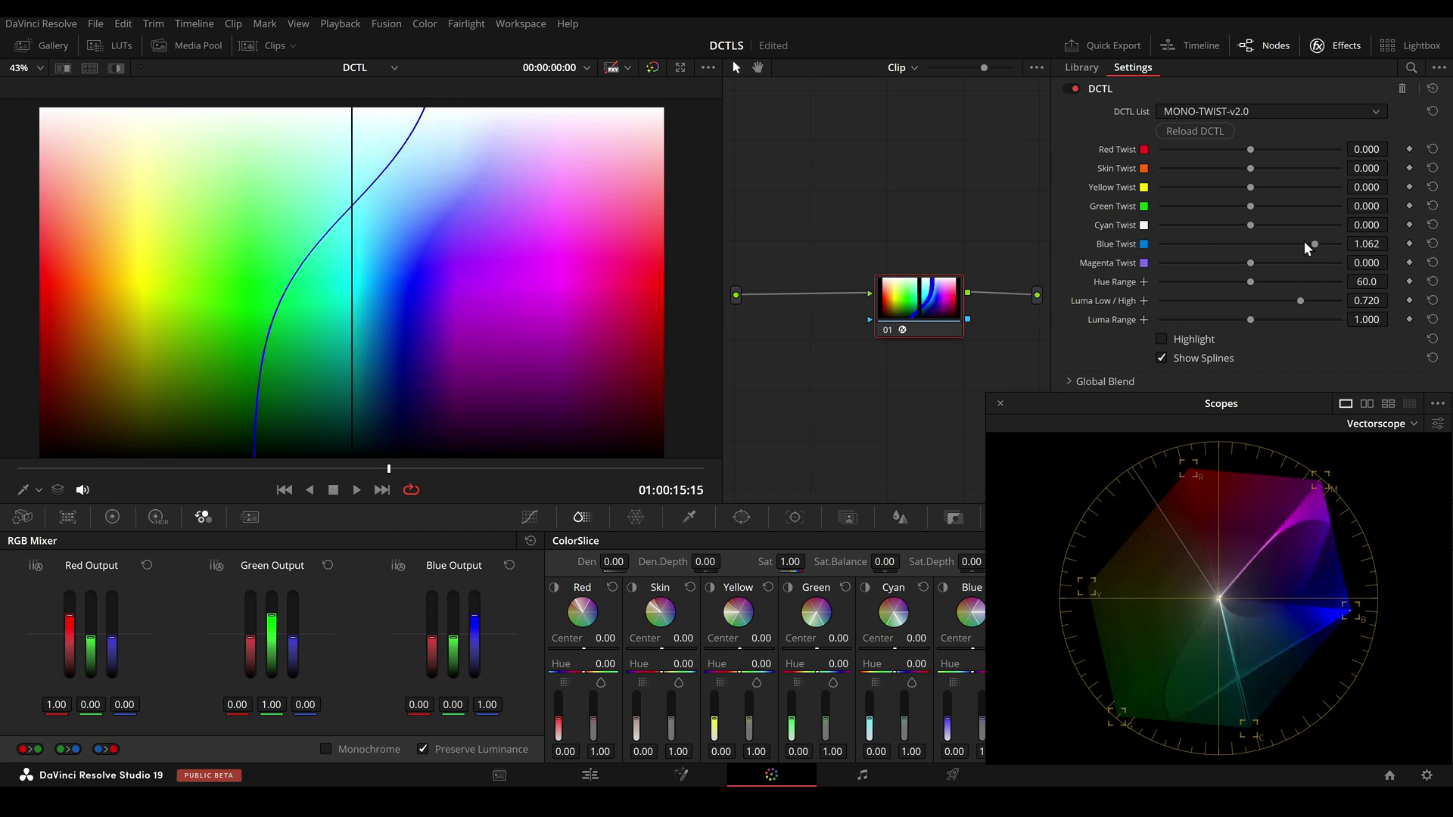
drag(1307, 243, 1256, 315)
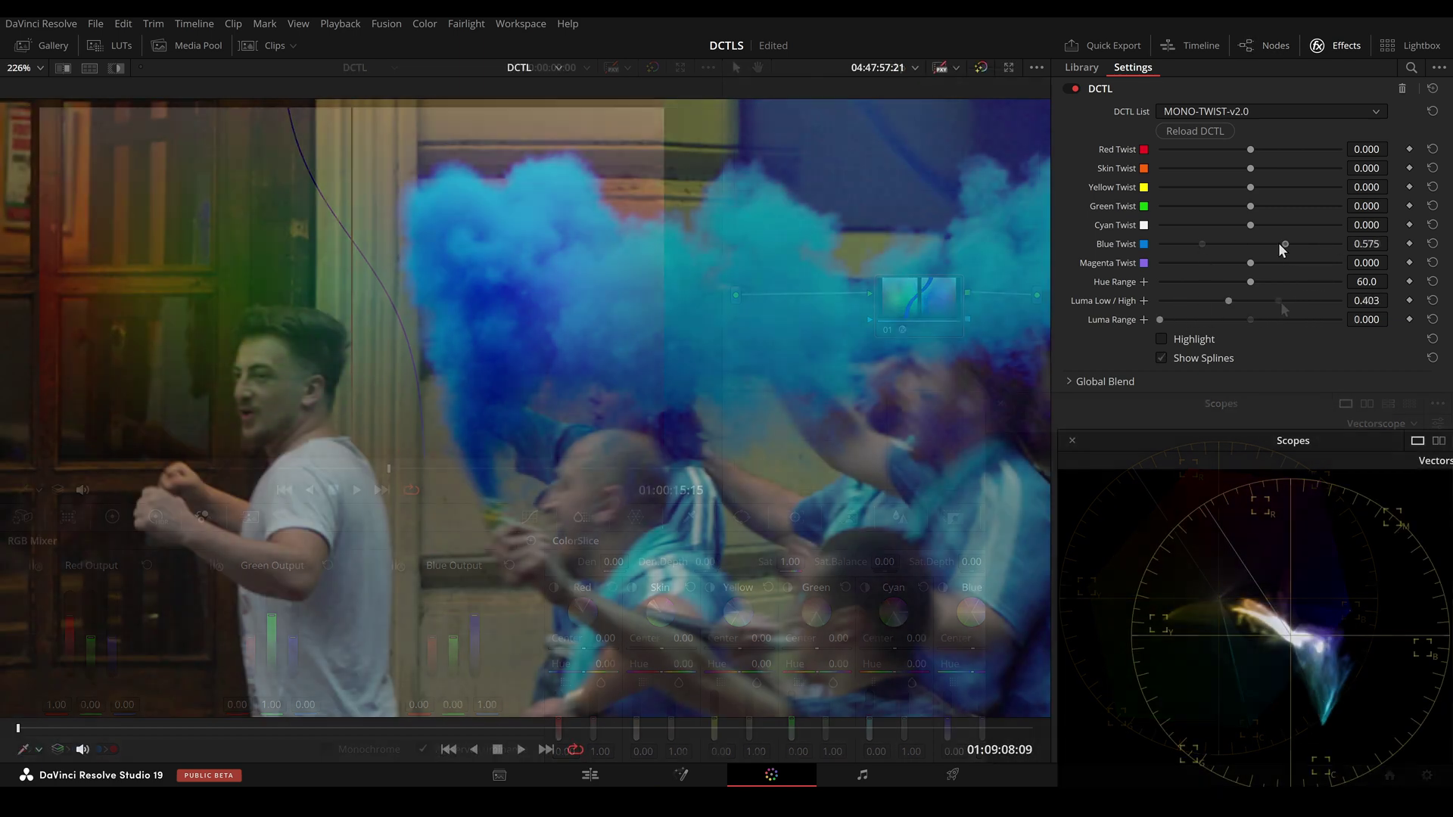
mouse_move(1278, 242)
mouse_down()
mouse_move(1196, 248)
mouse_move(1352, 252)
mouse_move(1229, 257)
mouse_move(1296, 264)
mouse_up()
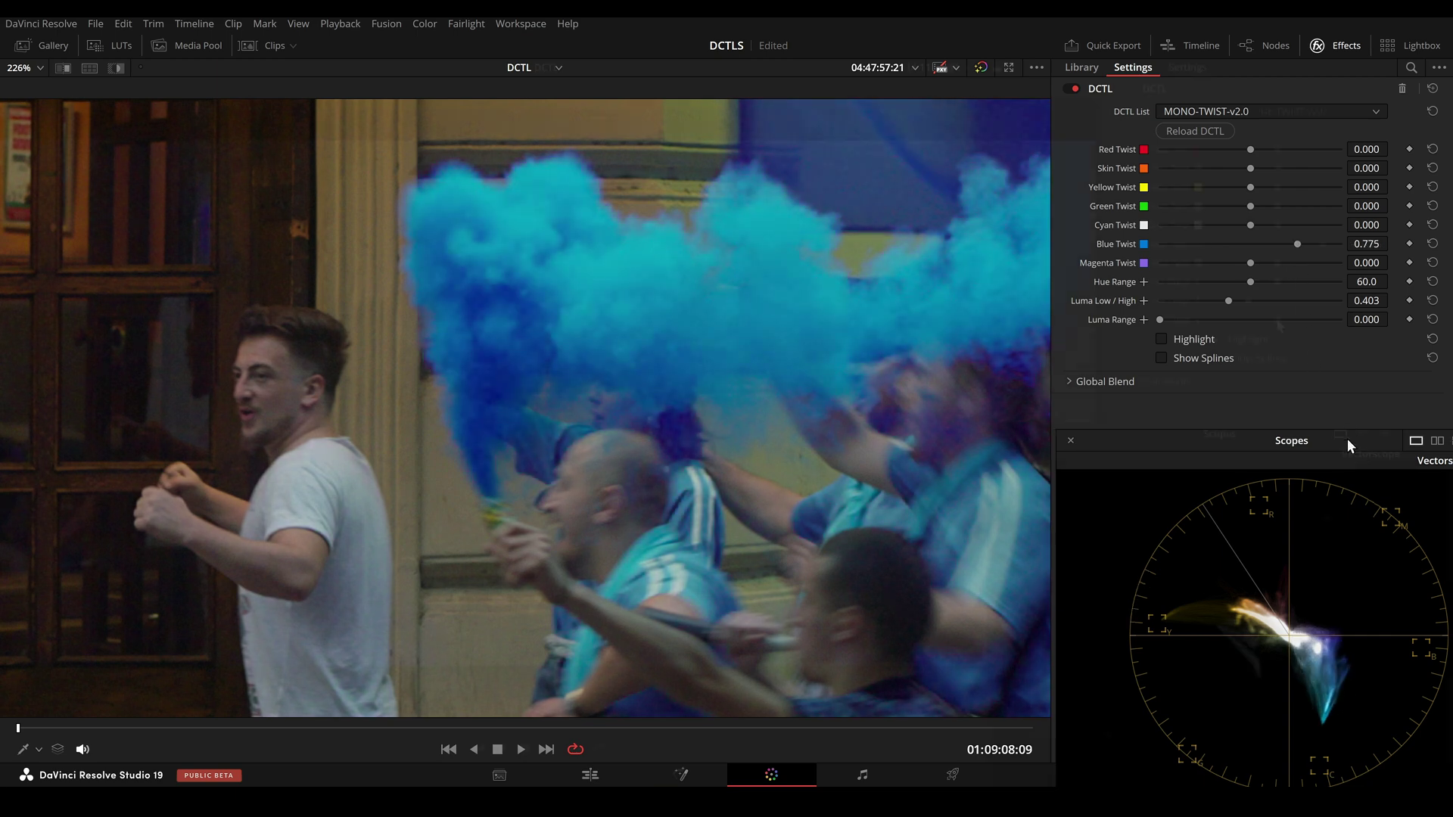
mouse_move(1247, 319)
mouse_down()
mouse_move(1211, 331)
mouse_move(1243, 301)
mouse_up()
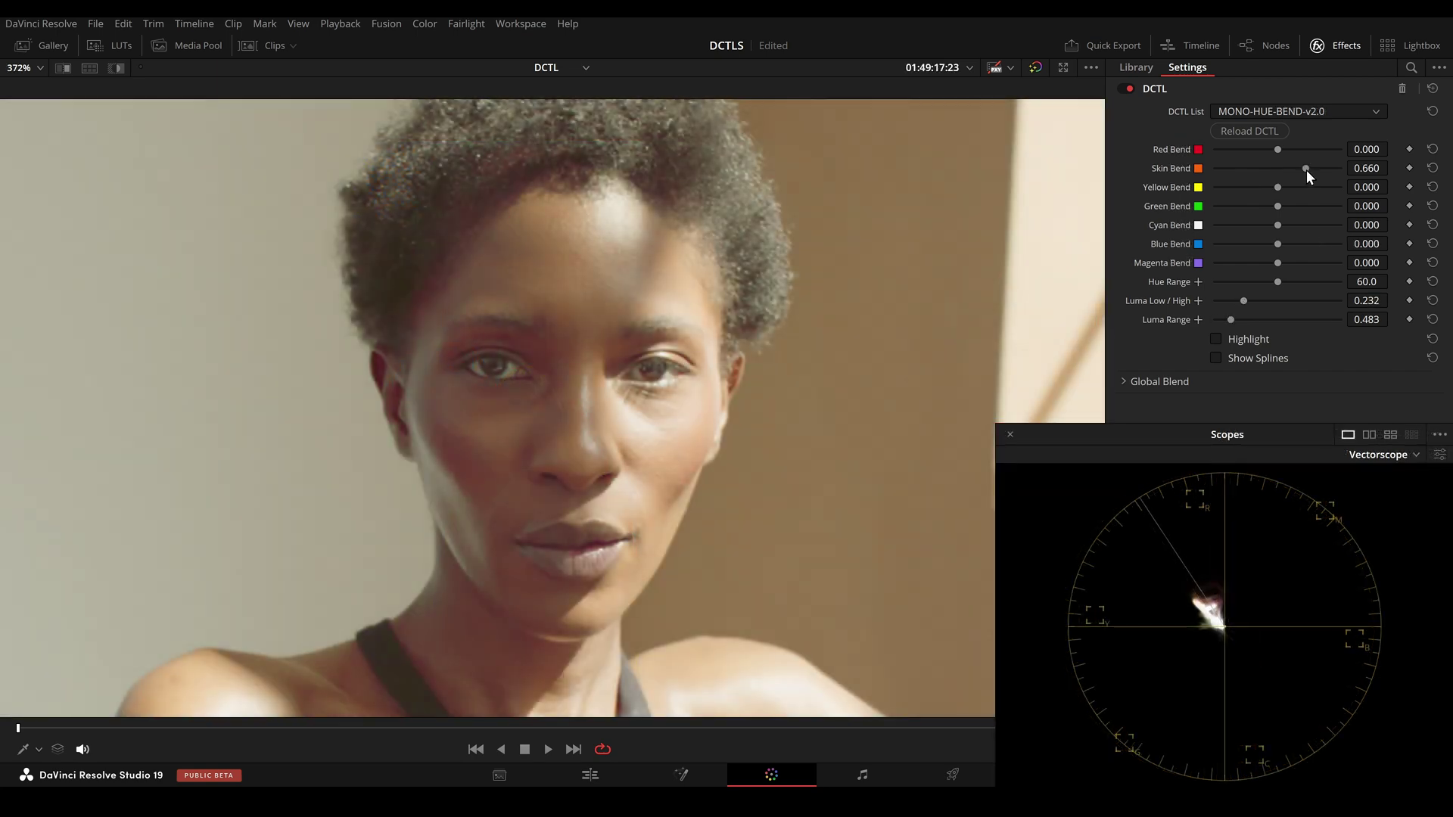
mouse_move(1306, 170)
mouse_down()
mouse_move(1286, 171)
mouse_move(1323, 170)
mouse_up()
drag(1246, 300, 1249, 301)
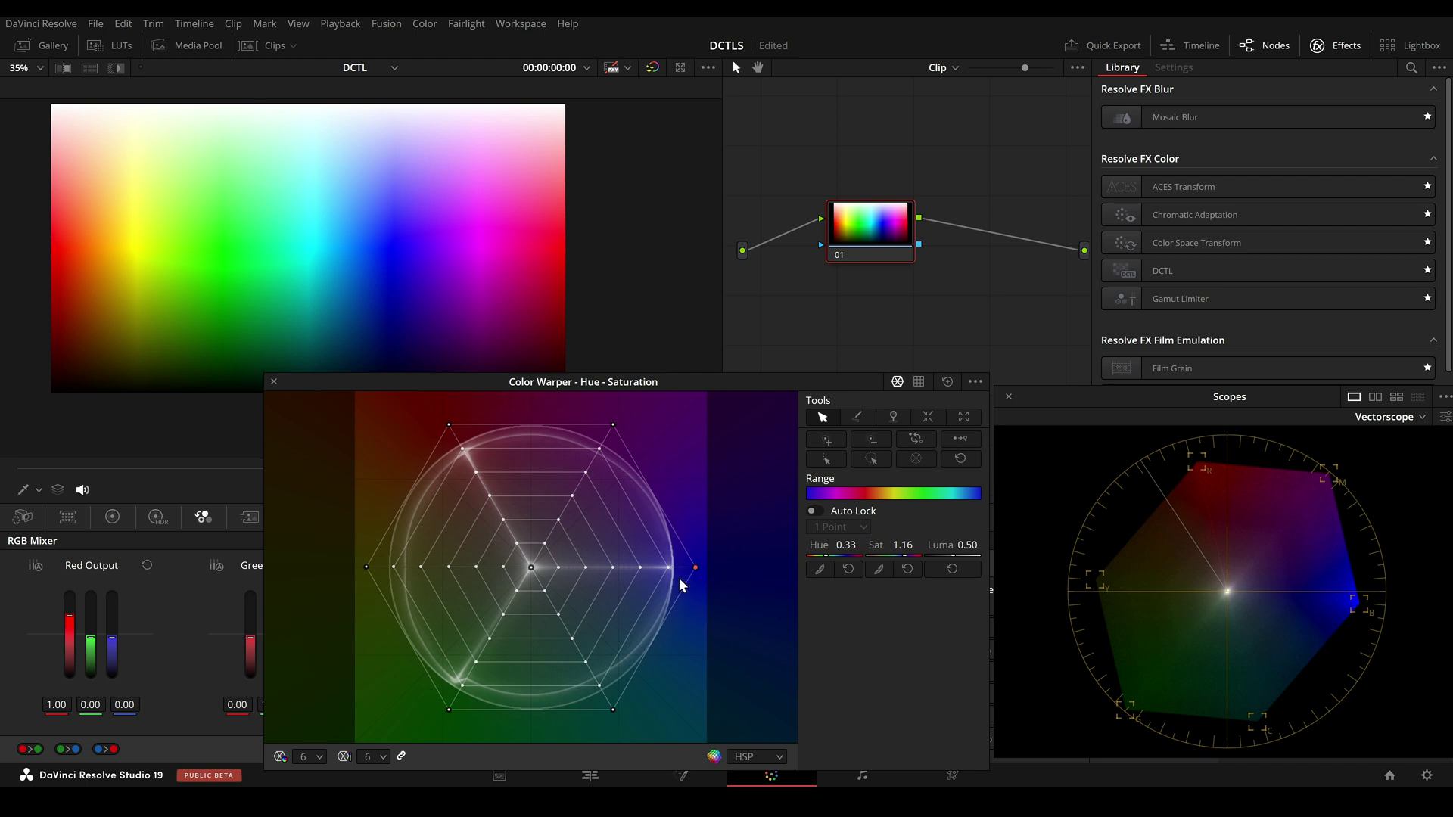
Drag Hue from 0.33 to 0.32 to push blues toward magenta, then dock the Color Warper
drag(853, 555, 848, 555)
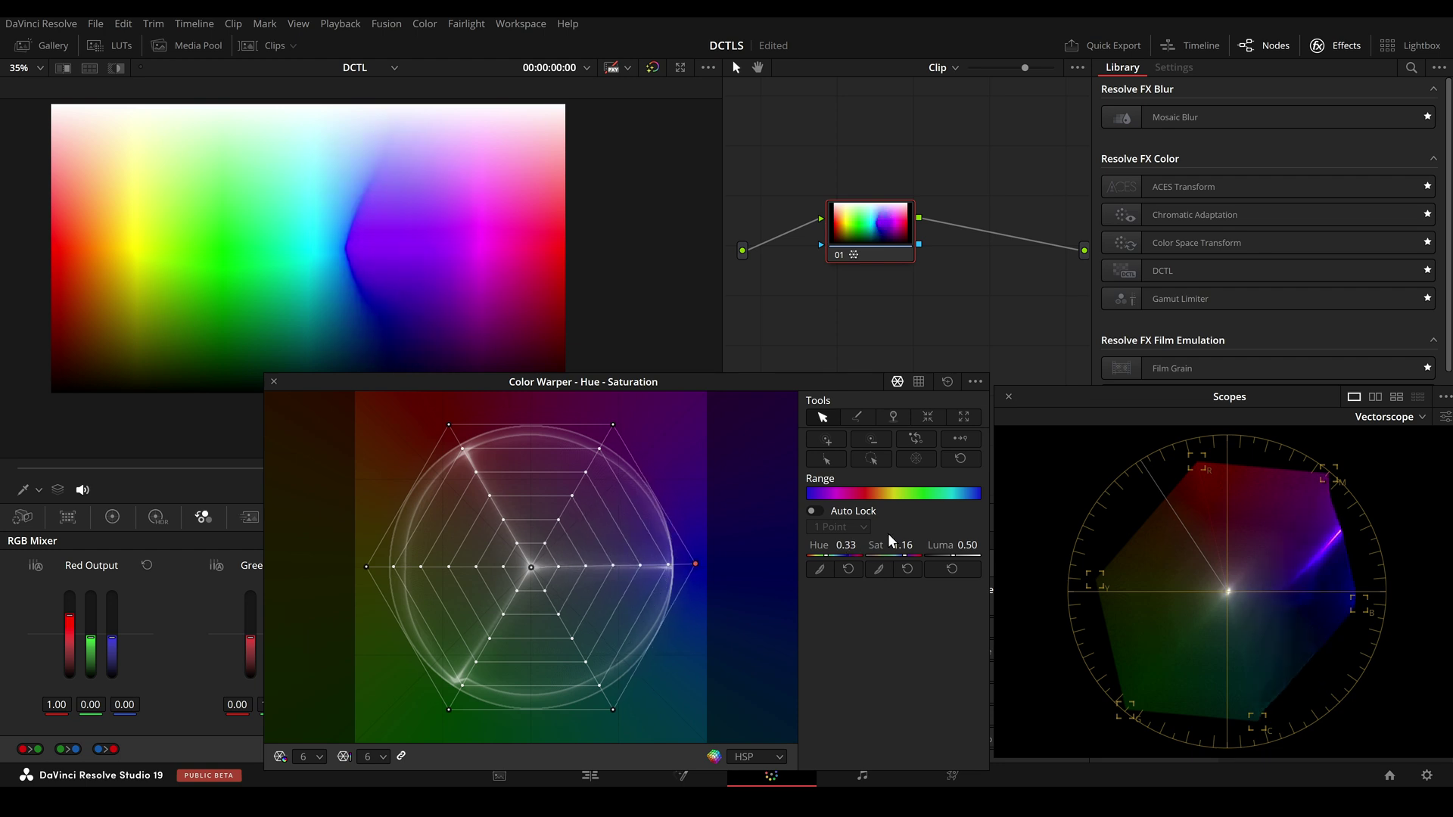
click(274, 381)
Reset node 01's grade and try shifting ColorSlice's blue hue toward green
right_click(870, 237)
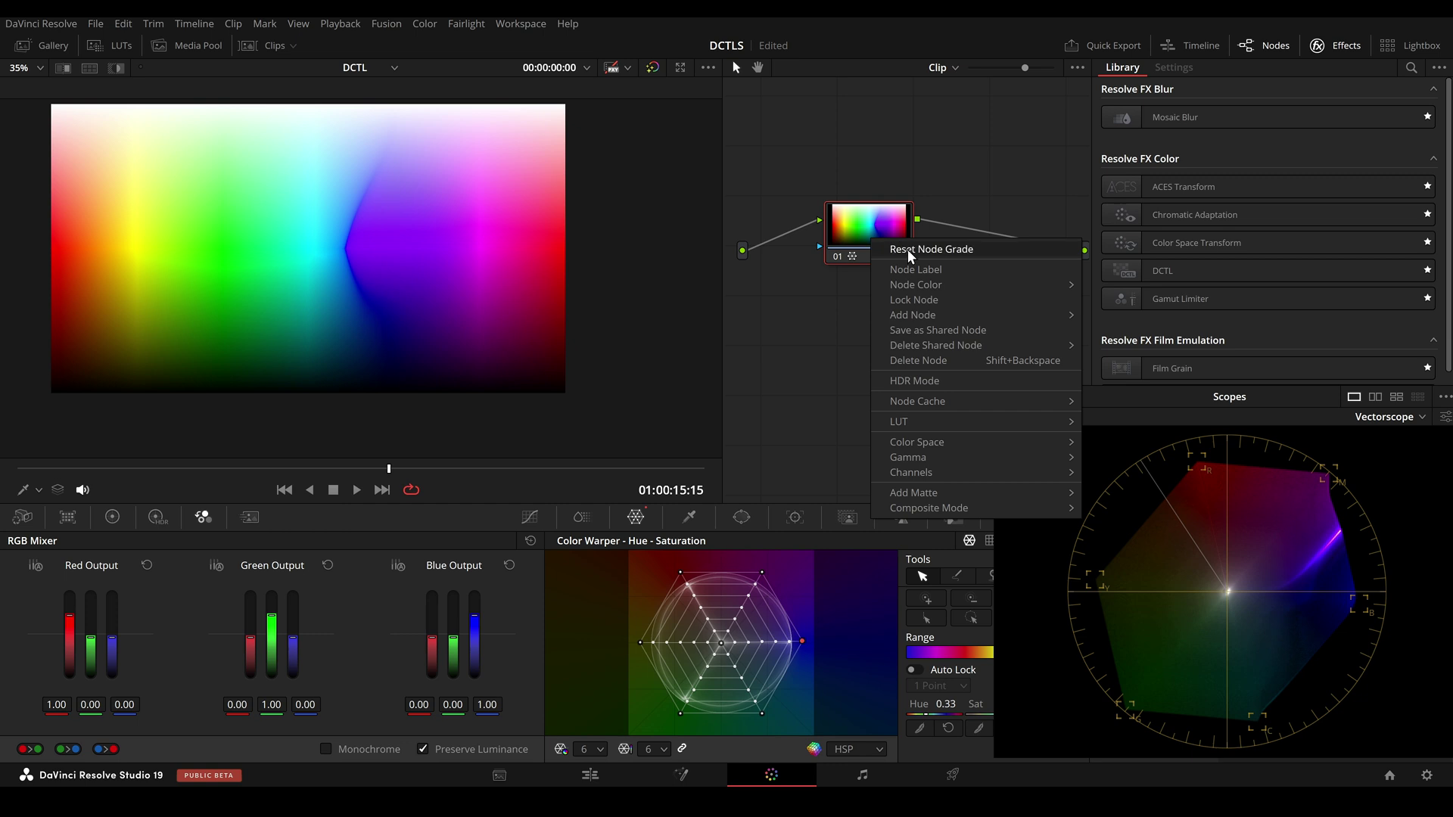
click(907, 248)
drag(883, 237, 880, 243)
click(575, 516)
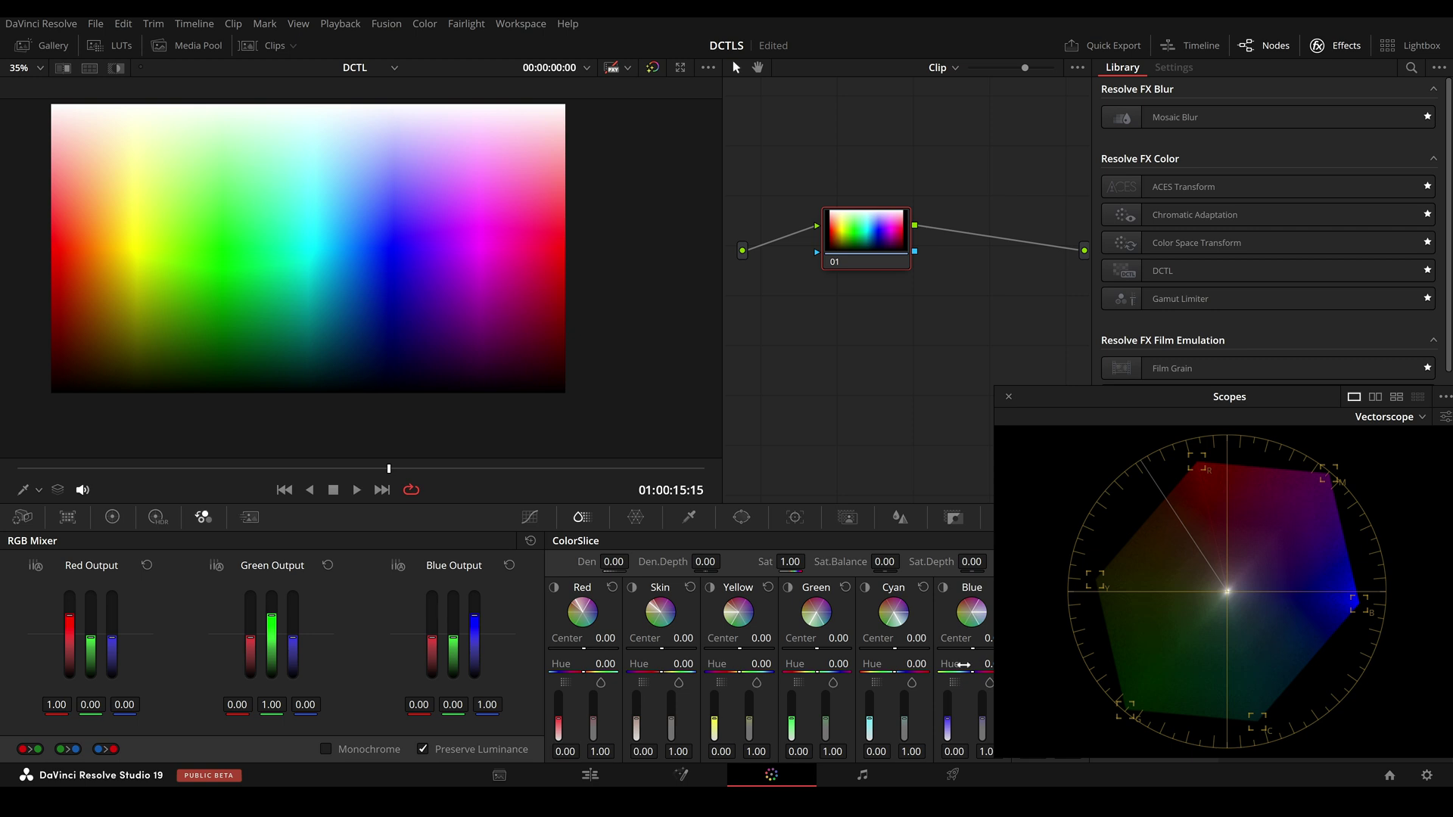
mouse_move(950, 663)
mouse_down()
mouse_move(918, 663)
mouse_move(950, 663)
mouse_move(935, 664)
mouse_up()
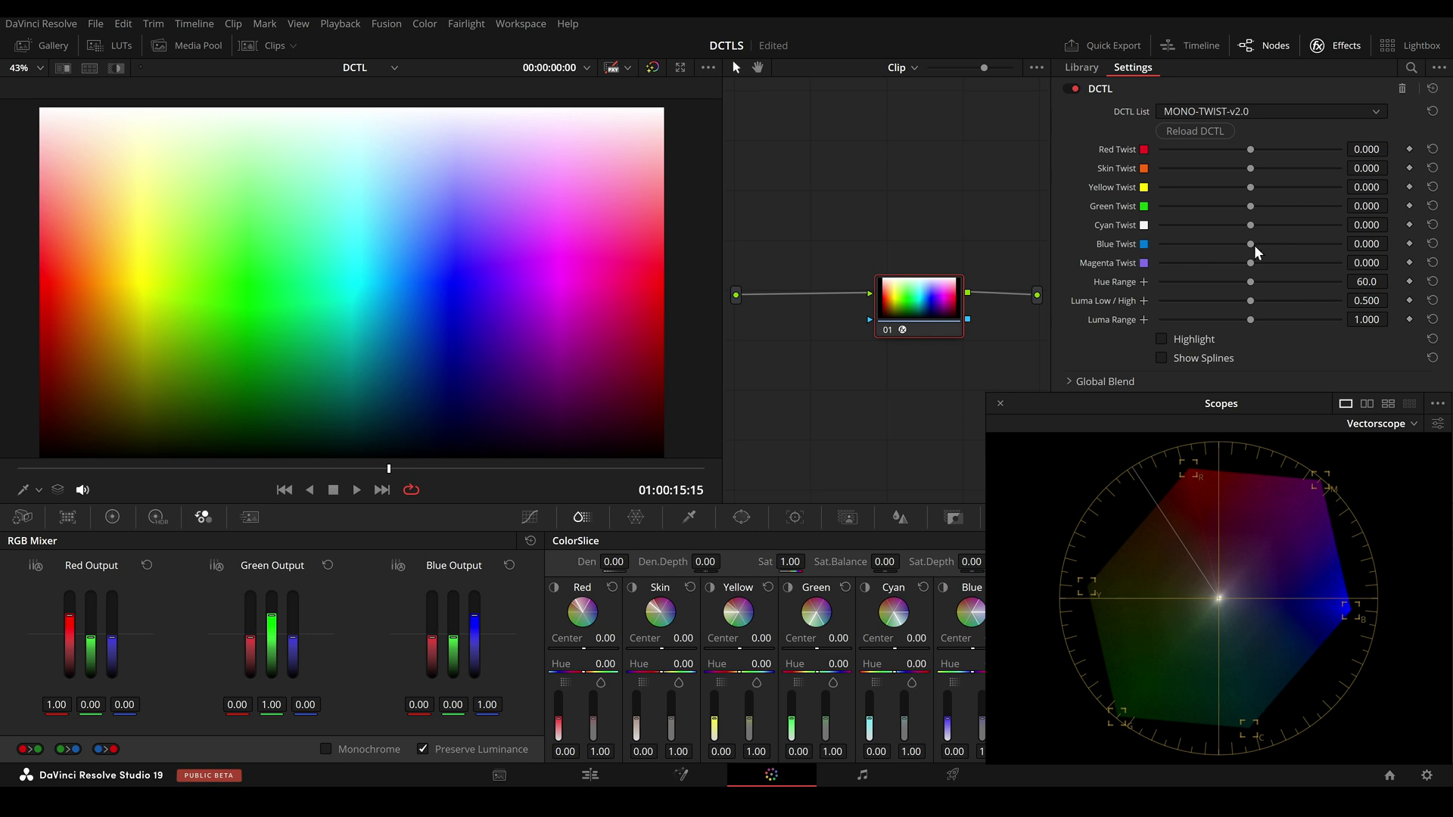
drag(1253, 243, 1328, 245)
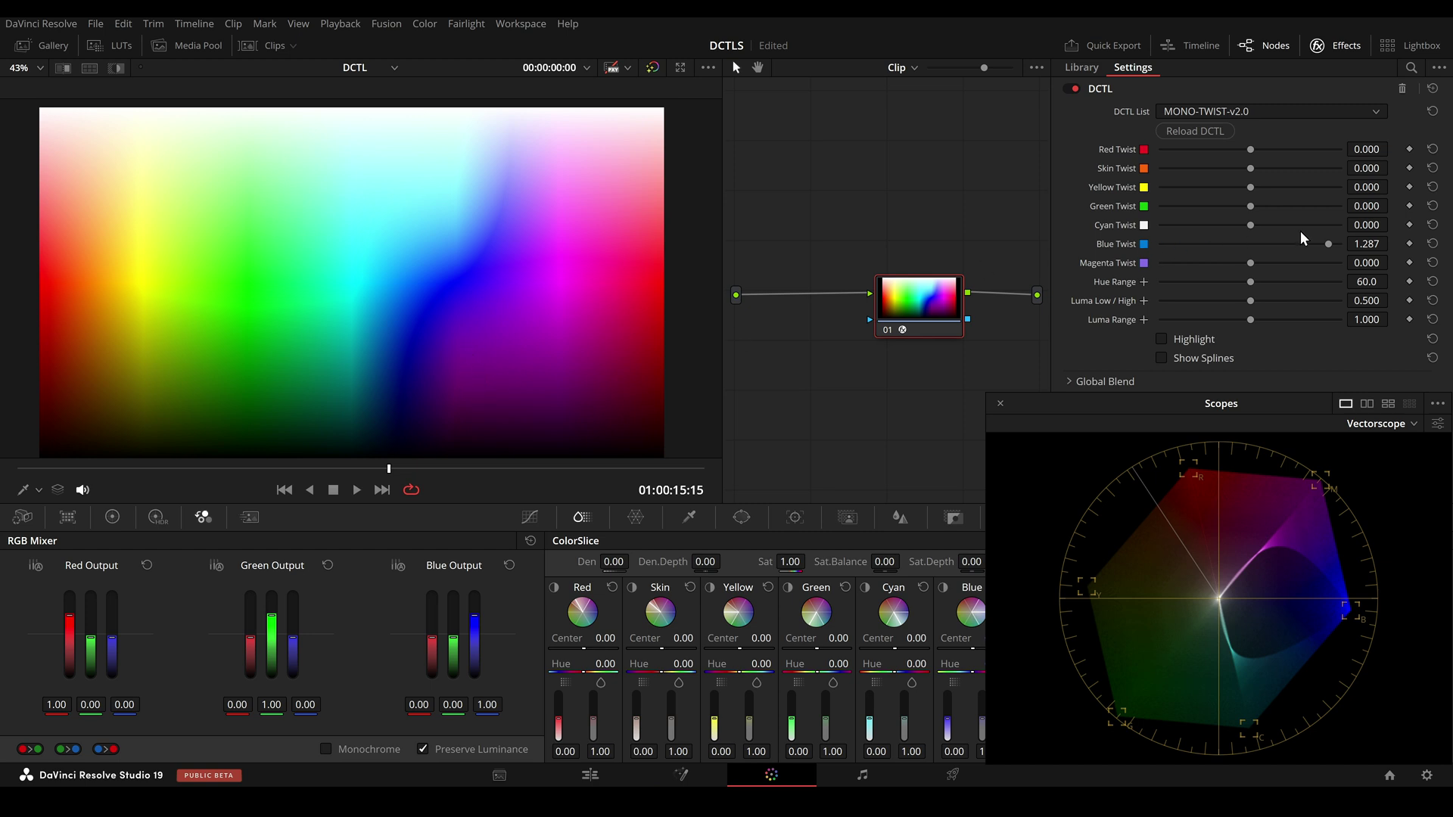
drag(1328, 243, 1251, 250)
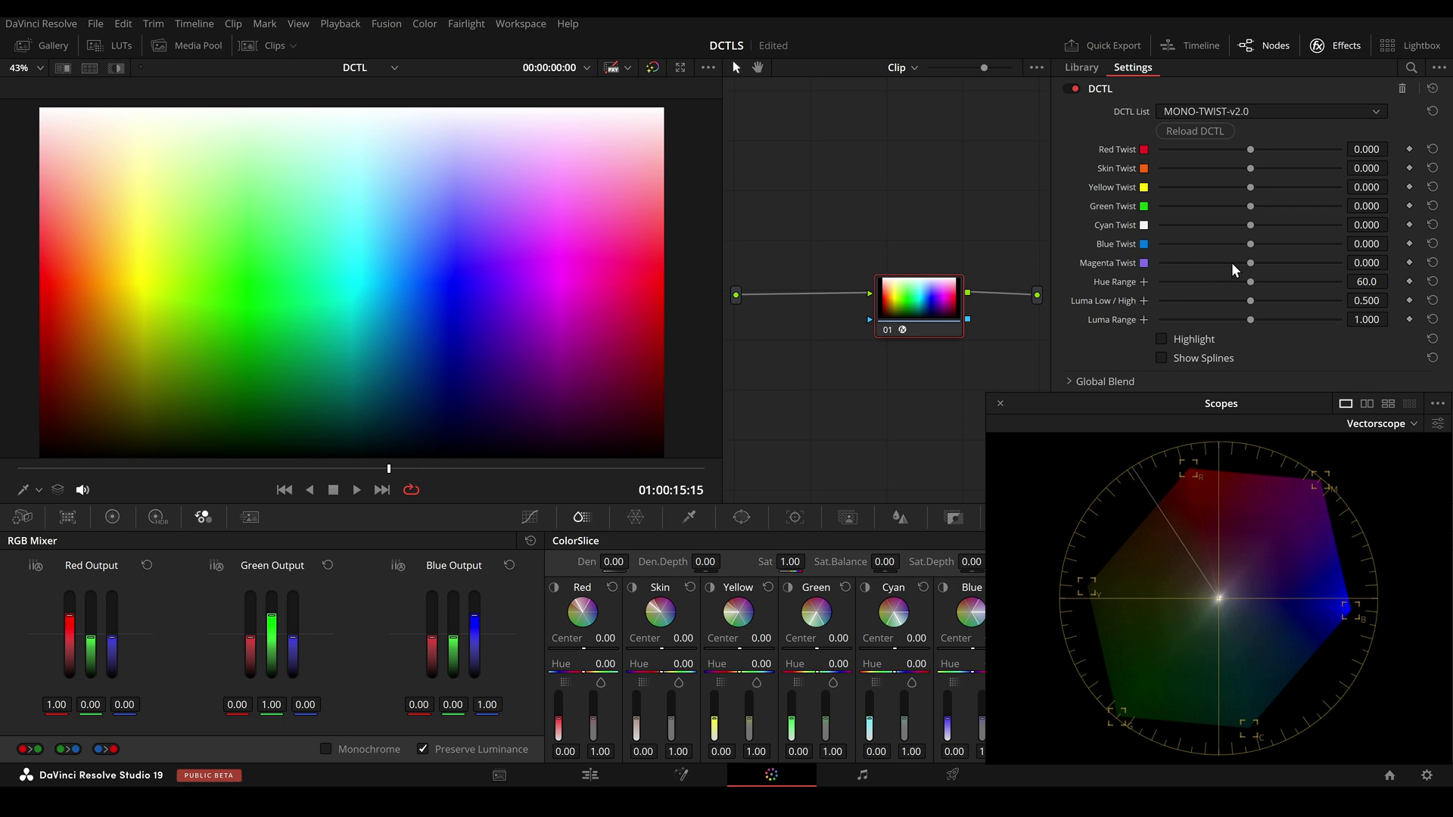
Twist the chart's blues to about 1.062 in the darker tones and show the twist splines
drag(1251, 244, 1315, 243)
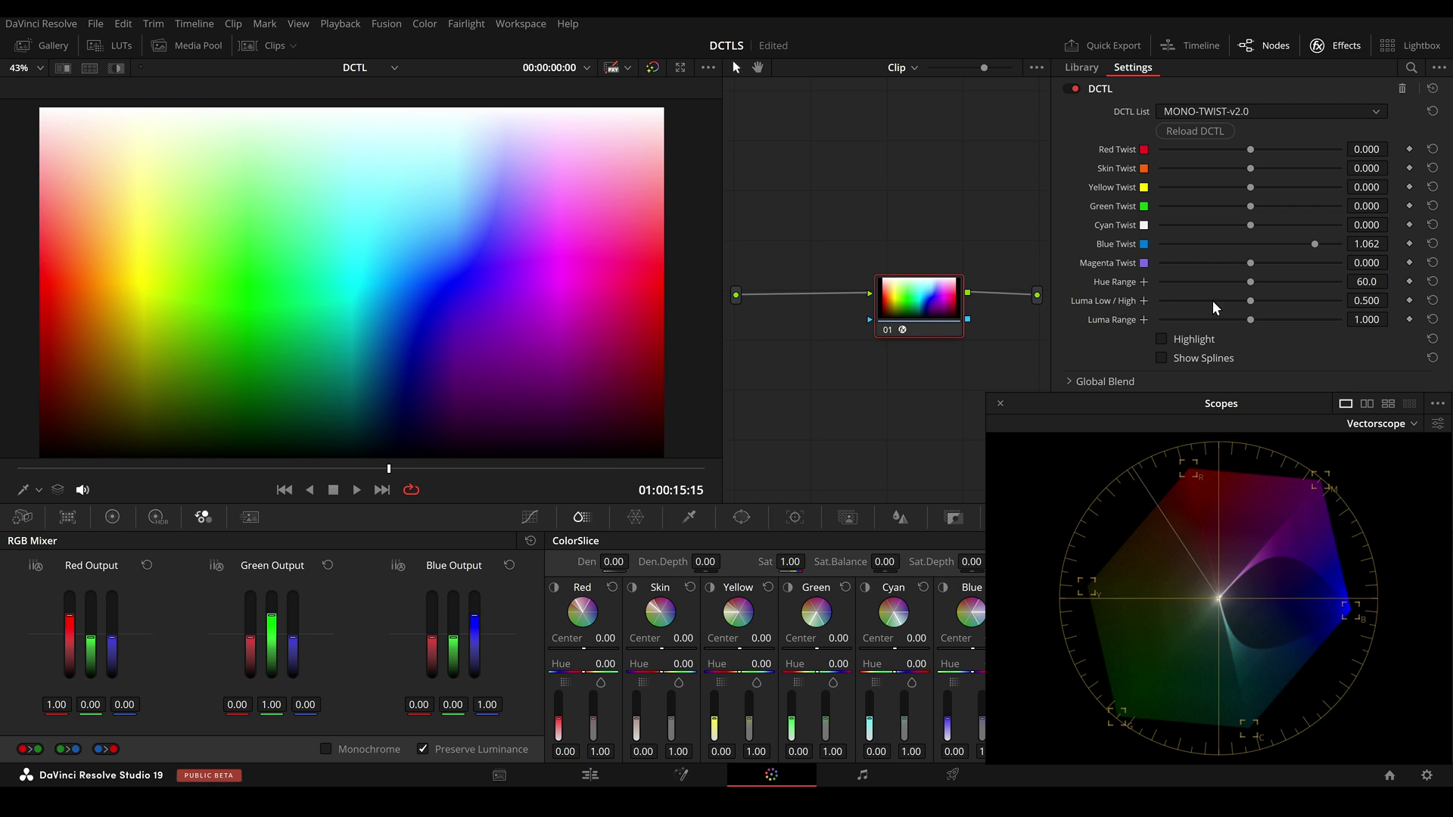
drag(1248, 302, 1189, 301)
click(1161, 358)
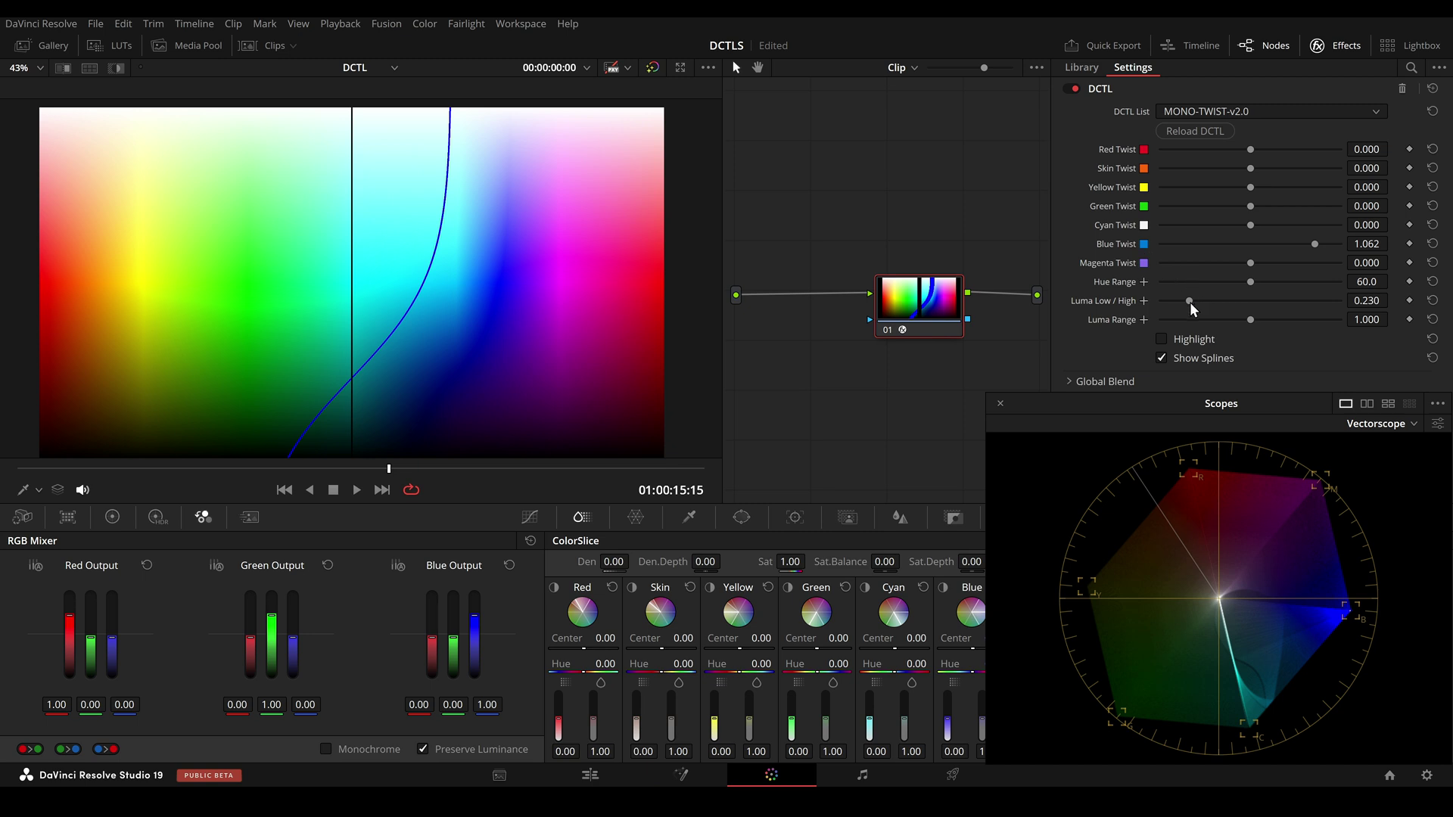
mouse_move(1190, 302)
mouse_down()
mouse_move(1310, 312)
mouse_move(1194, 322)
mouse_move(1300, 320)
mouse_move(1203, 254)
mouse_move(1315, 266)
mouse_move(1269, 303)
mouse_move(1303, 311)
mouse_move(1178, 316)
mouse_move(1297, 239)
mouse_move(1281, 303)
mouse_move(1212, 310)
mouse_move(1287, 307)
mouse_move(1209, 316)
mouse_up()
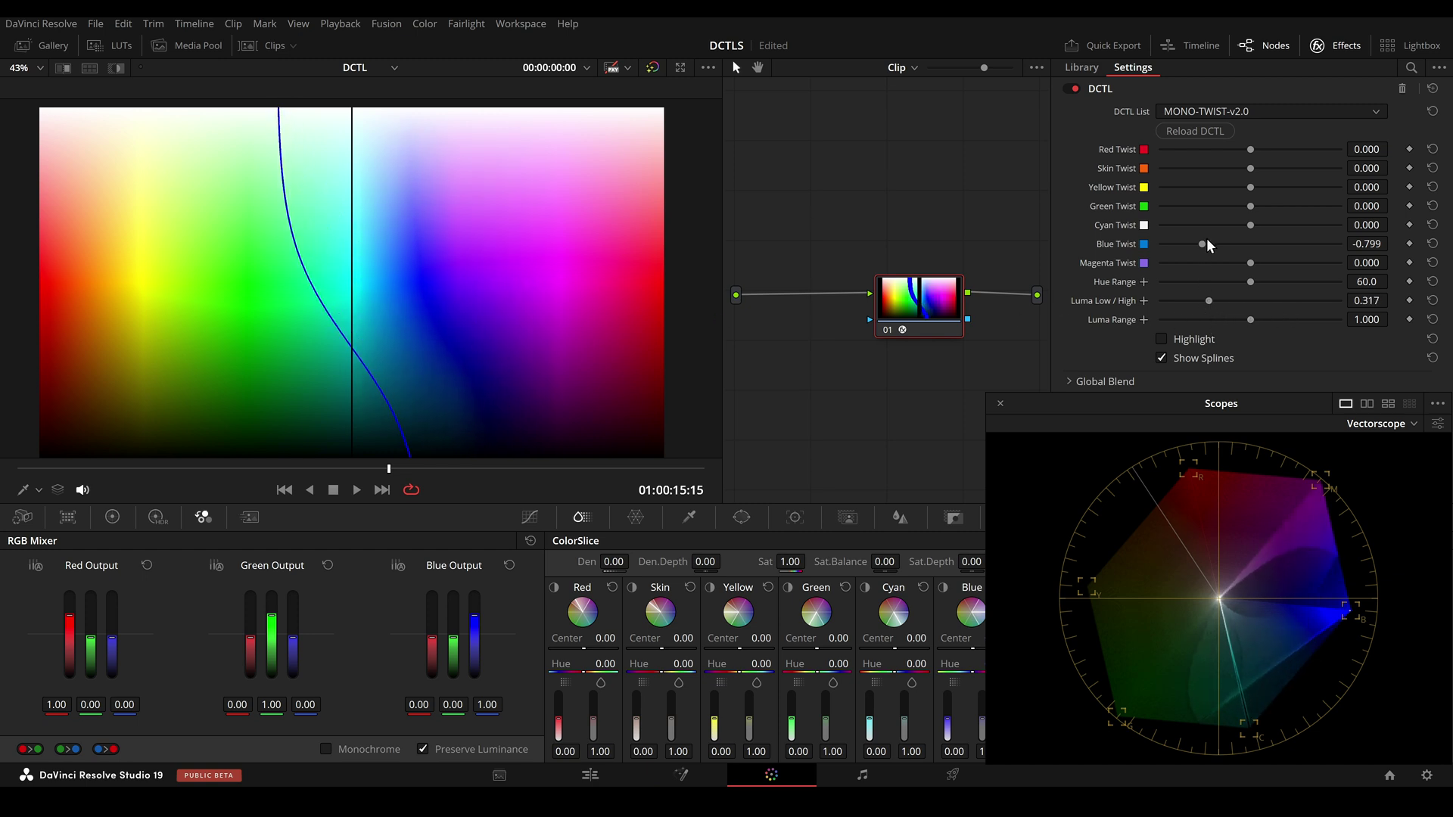
Raise Blue Twist to 1.212 and narrow Luma Range to zero down in the shadows
drag(1203, 242, 1308, 245)
drag(1210, 303, 1258, 312)
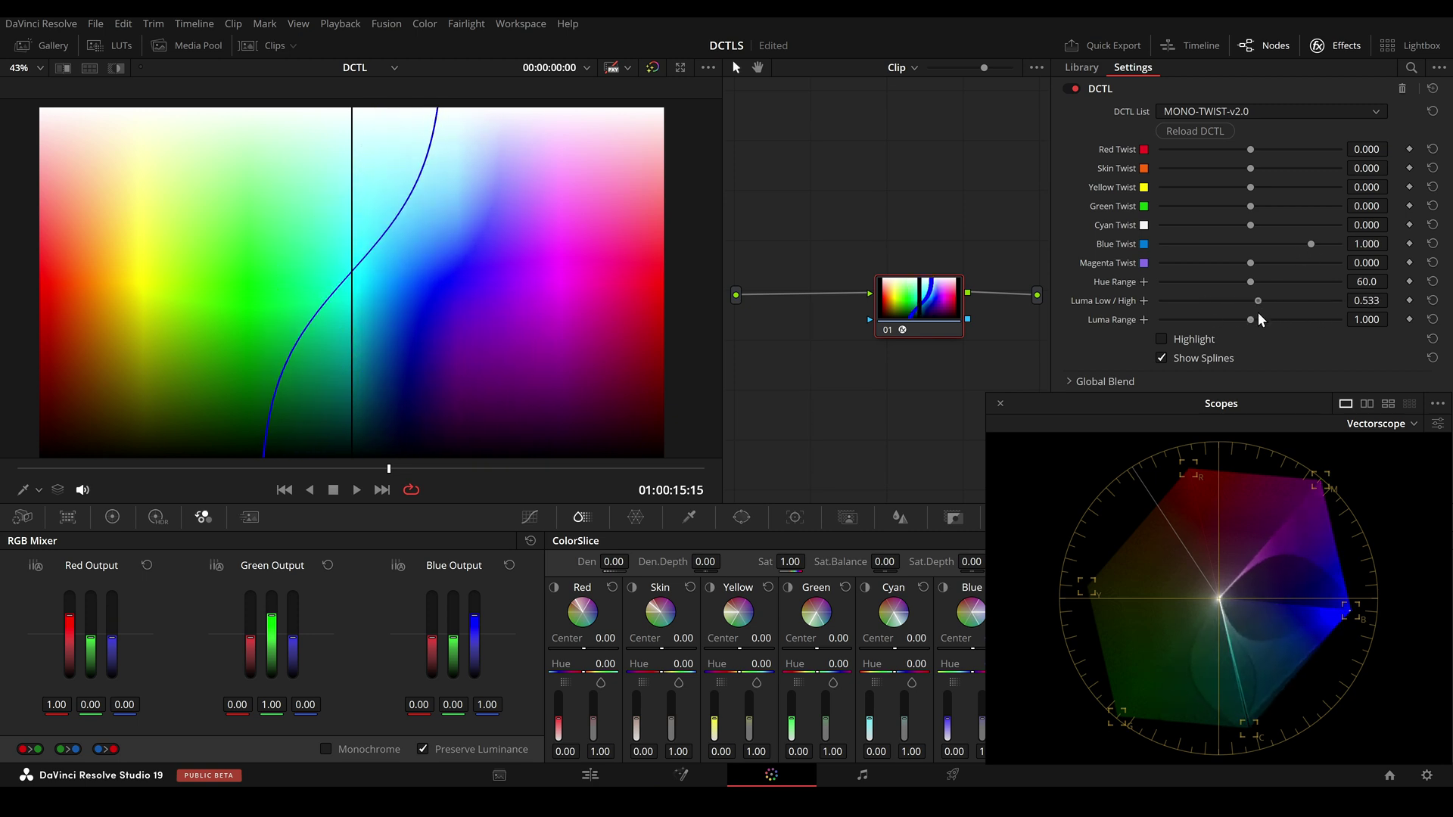
drag(1310, 244, 1323, 243)
drag(1262, 301, 1340, 316)
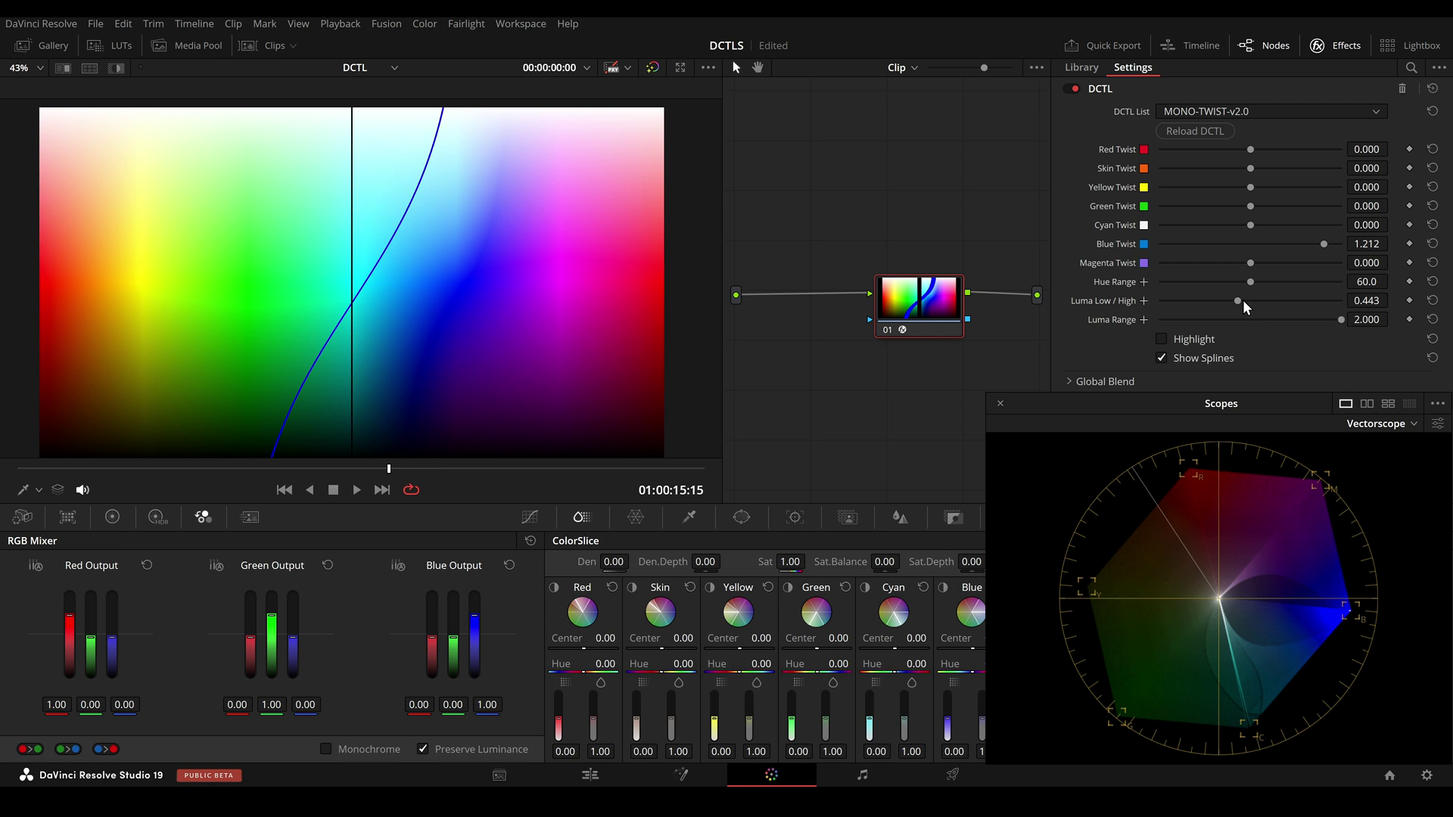
mouse_move(1242, 299)
mouse_down()
mouse_move(1296, 302)
mouse_move(1168, 315)
mouse_move(1291, 321)
mouse_move(1226, 318)
mouse_move(1268, 318)
mouse_move(1241, 321)
mouse_up()
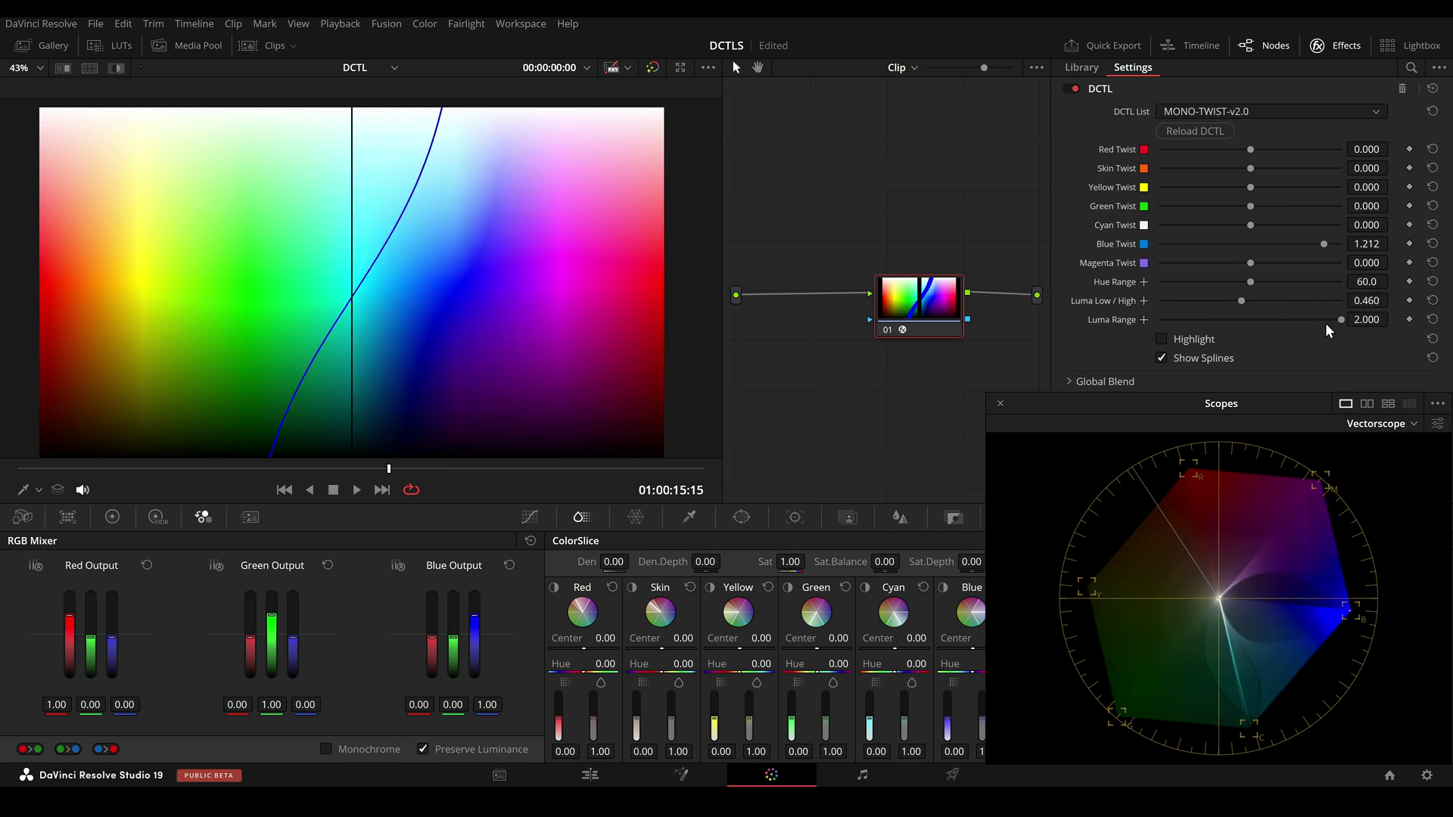
drag(1341, 320, 1157, 333)
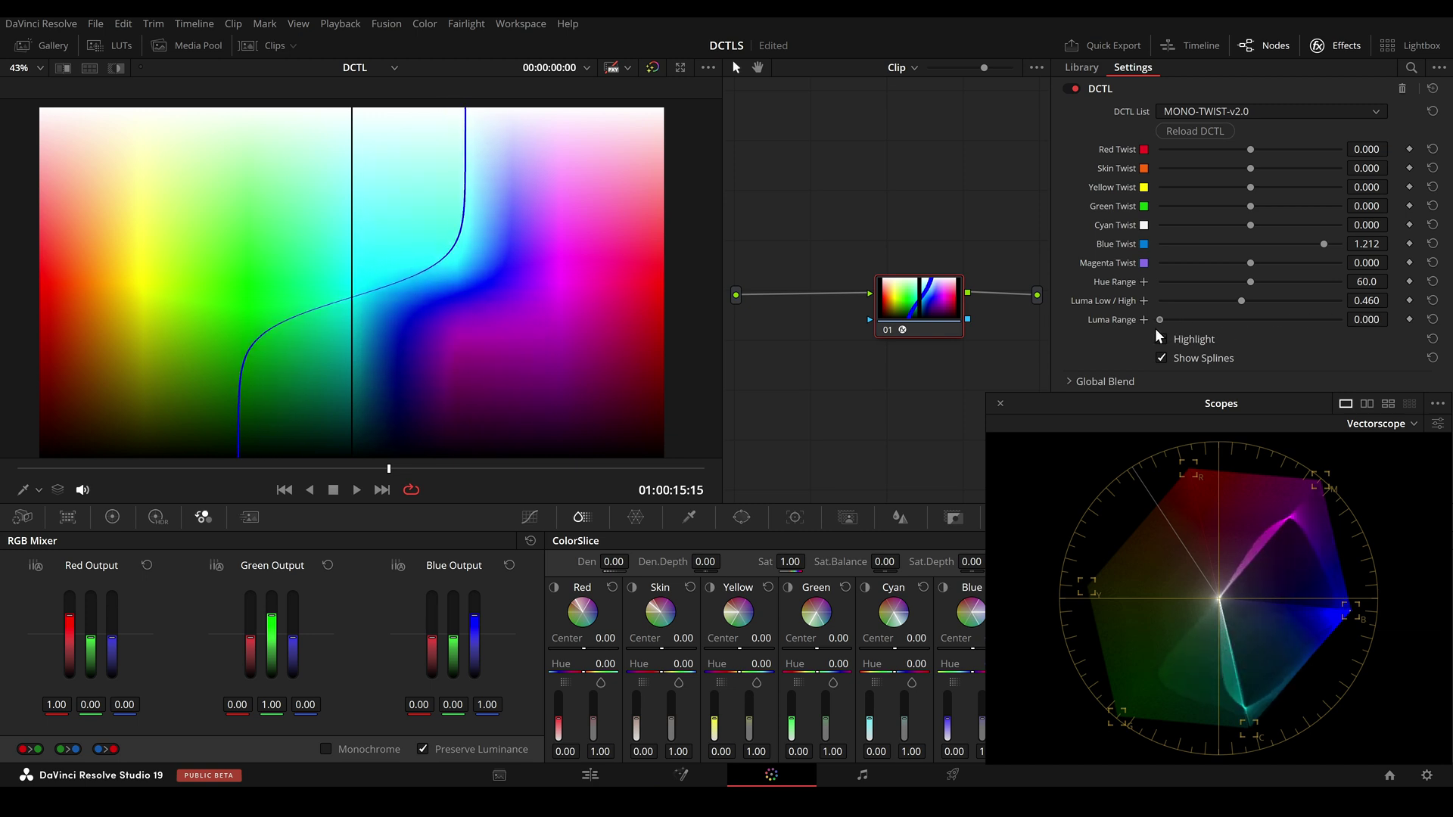
mouse_move(1241, 302)
mouse_down()
mouse_move(1296, 302)
mouse_move(1151, 316)
mouse_move(1301, 314)
mouse_move(1178, 314)
mouse_move(1269, 313)
mouse_move(1220, 315)
mouse_up()
Set Luma Range to 0.725, enable Highlight, and move Luma Low/High up to 0.820
click(1225, 319)
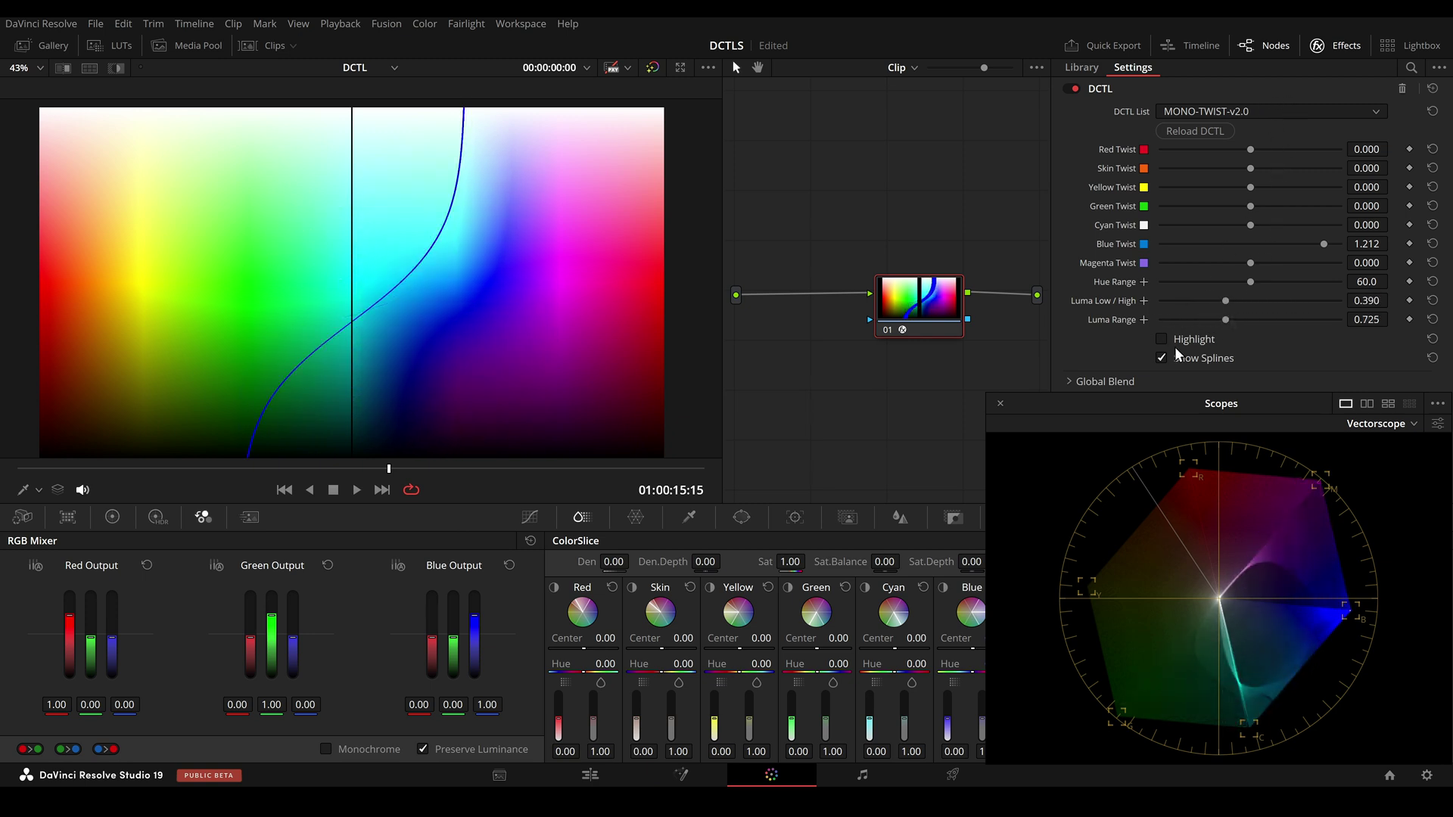
click(1167, 342)
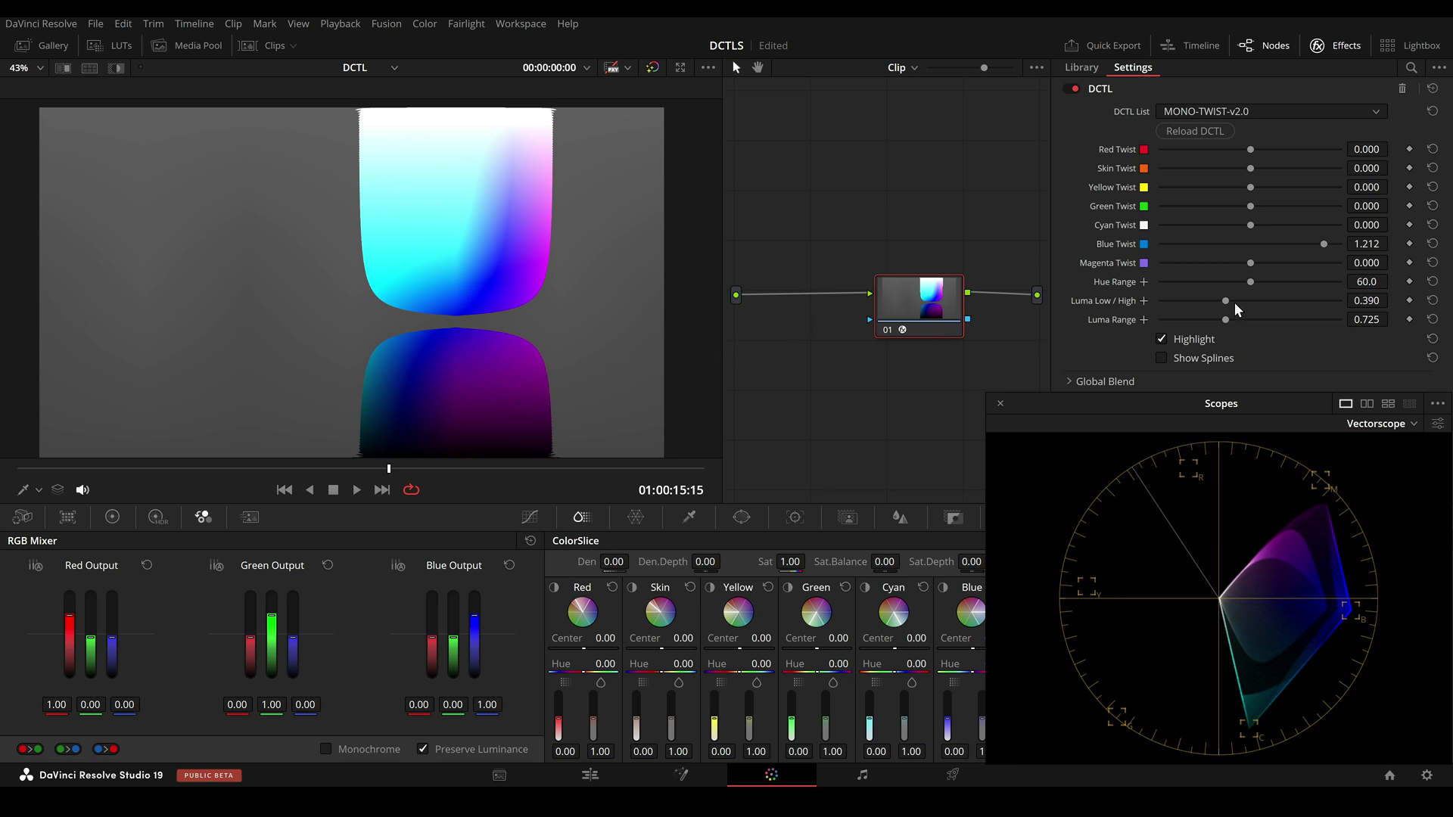
drag(1225, 301, 1335, 309)
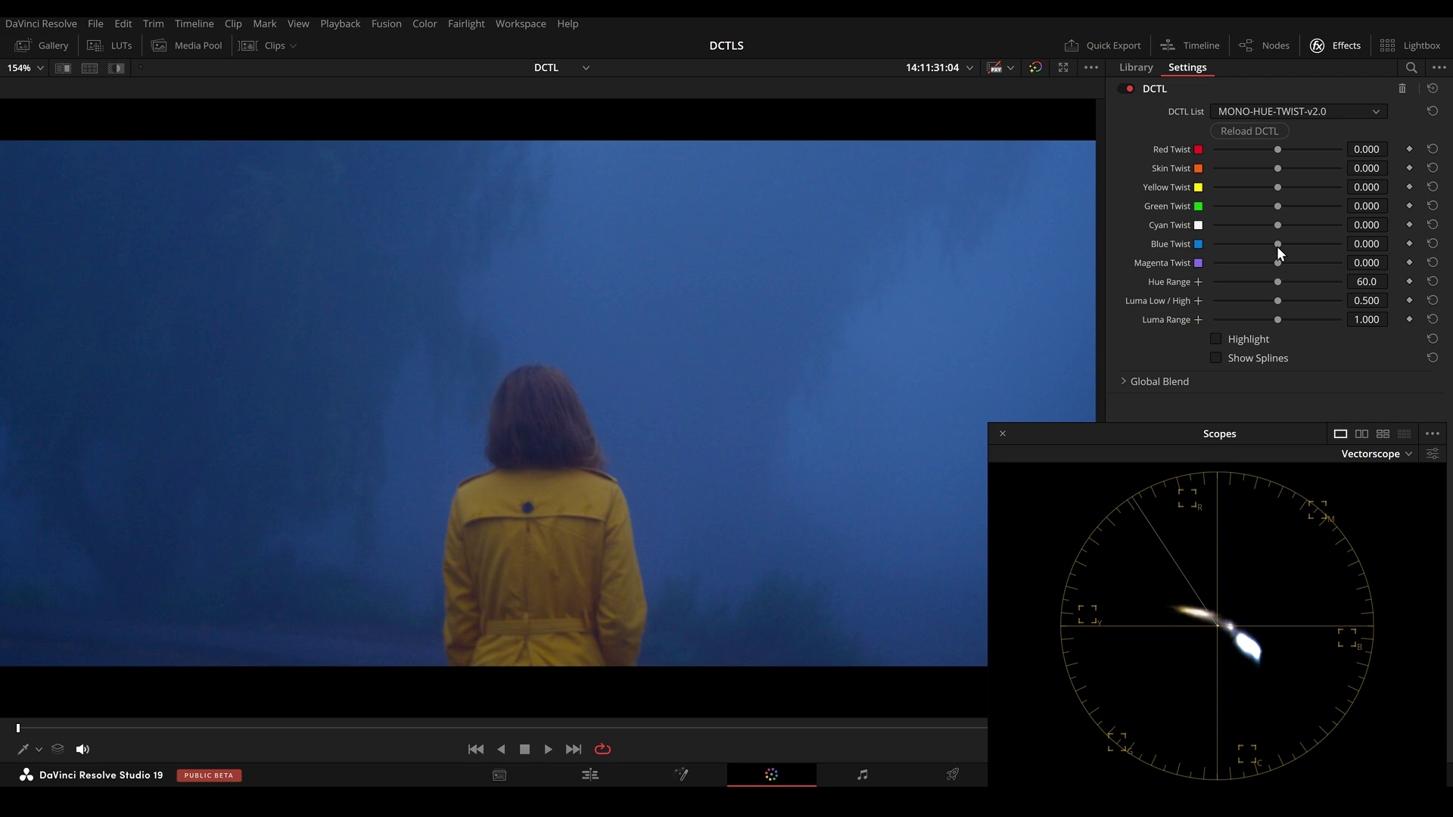
Give the fog clip Blue Twist 0.590, Luma Low/High 0.281, Luma Range 0.179, then compare with bypass
drag(1281, 246, 1323, 247)
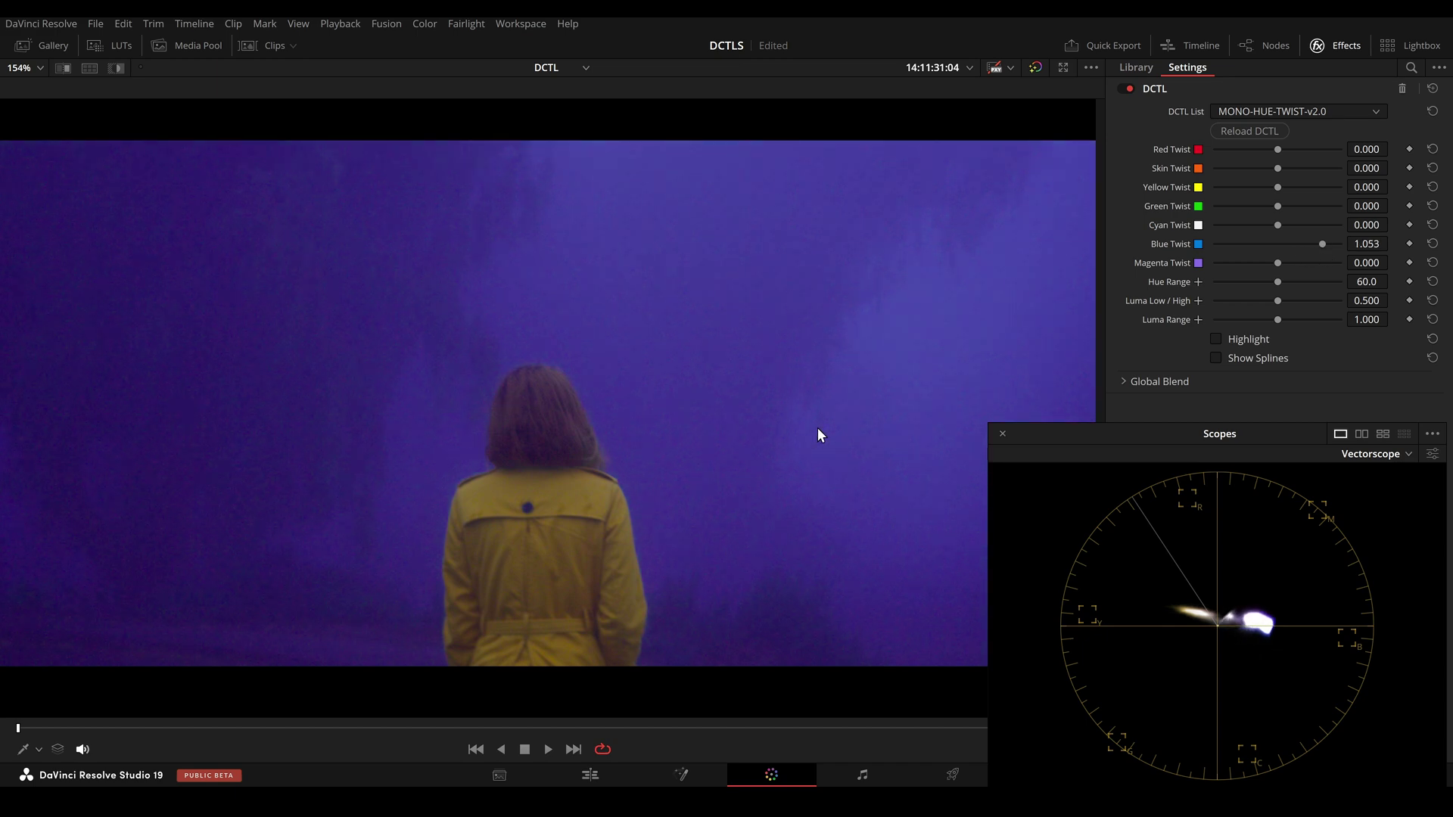
click(1217, 340)
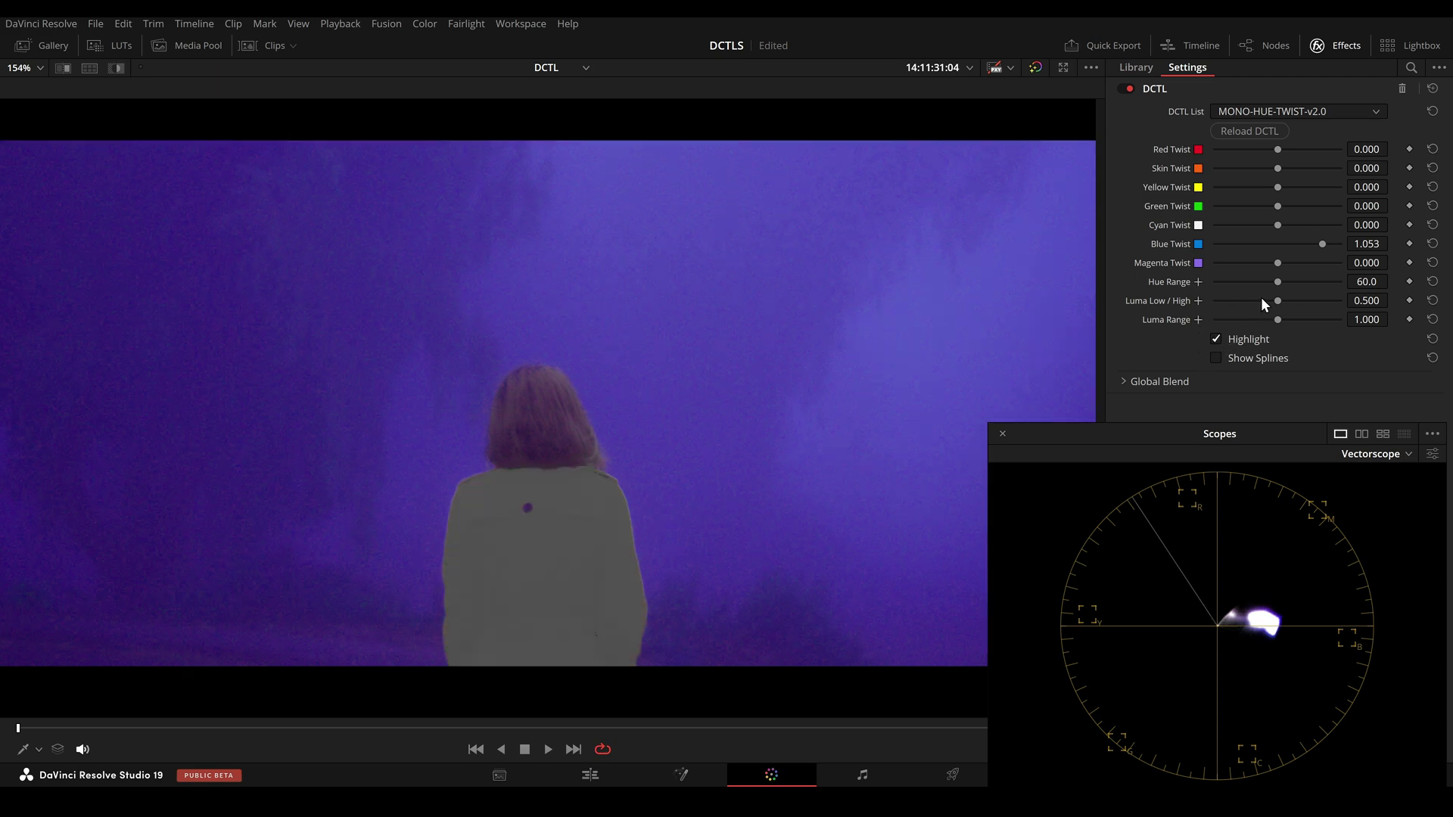
mouse_move(1278, 301)
mouse_down()
mouse_move(1208, 326)
mouse_move(1244, 303)
mouse_up()
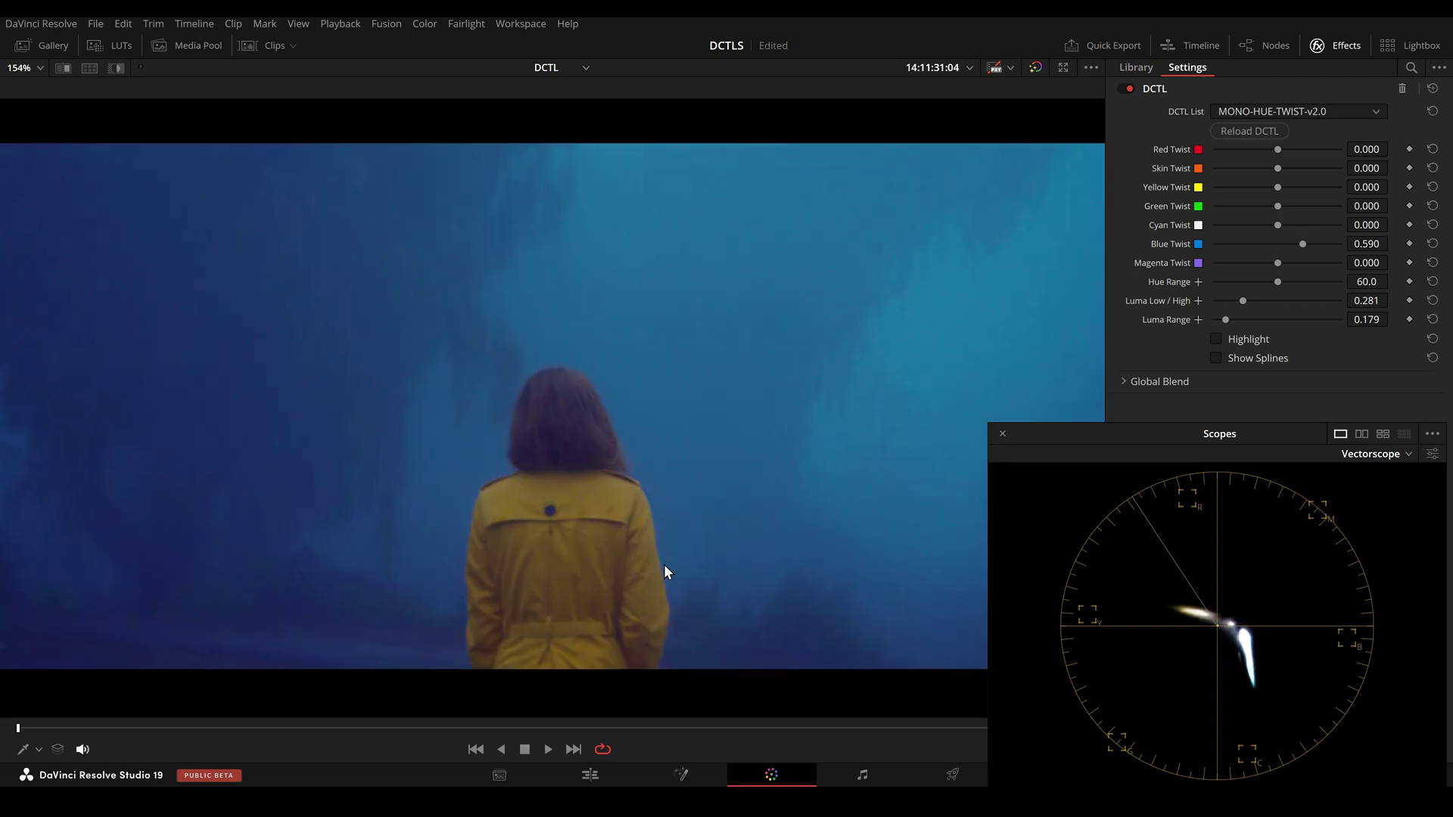
scroll(613, 549, up, 1)
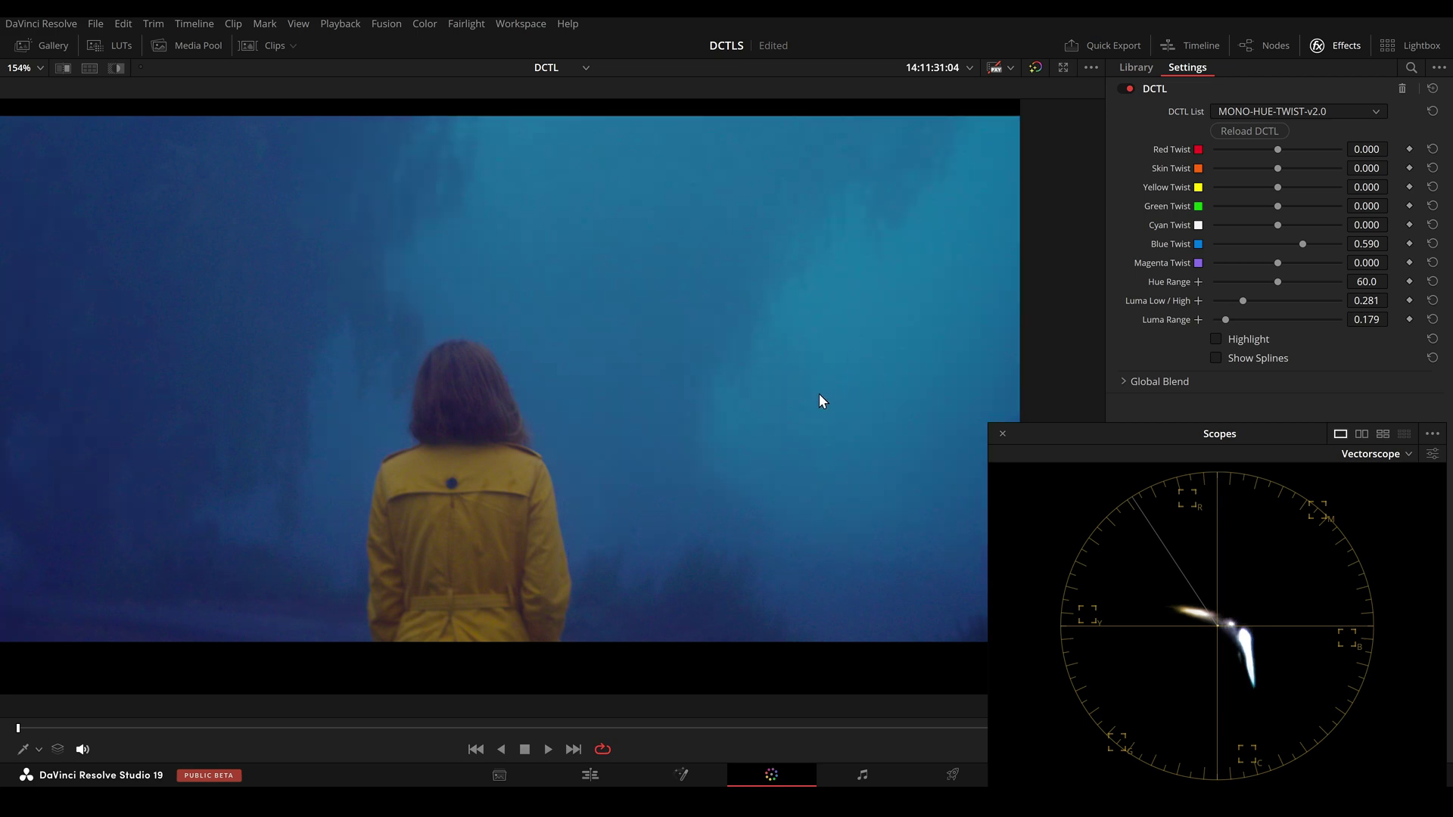
scroll(465, 429, up, 1)
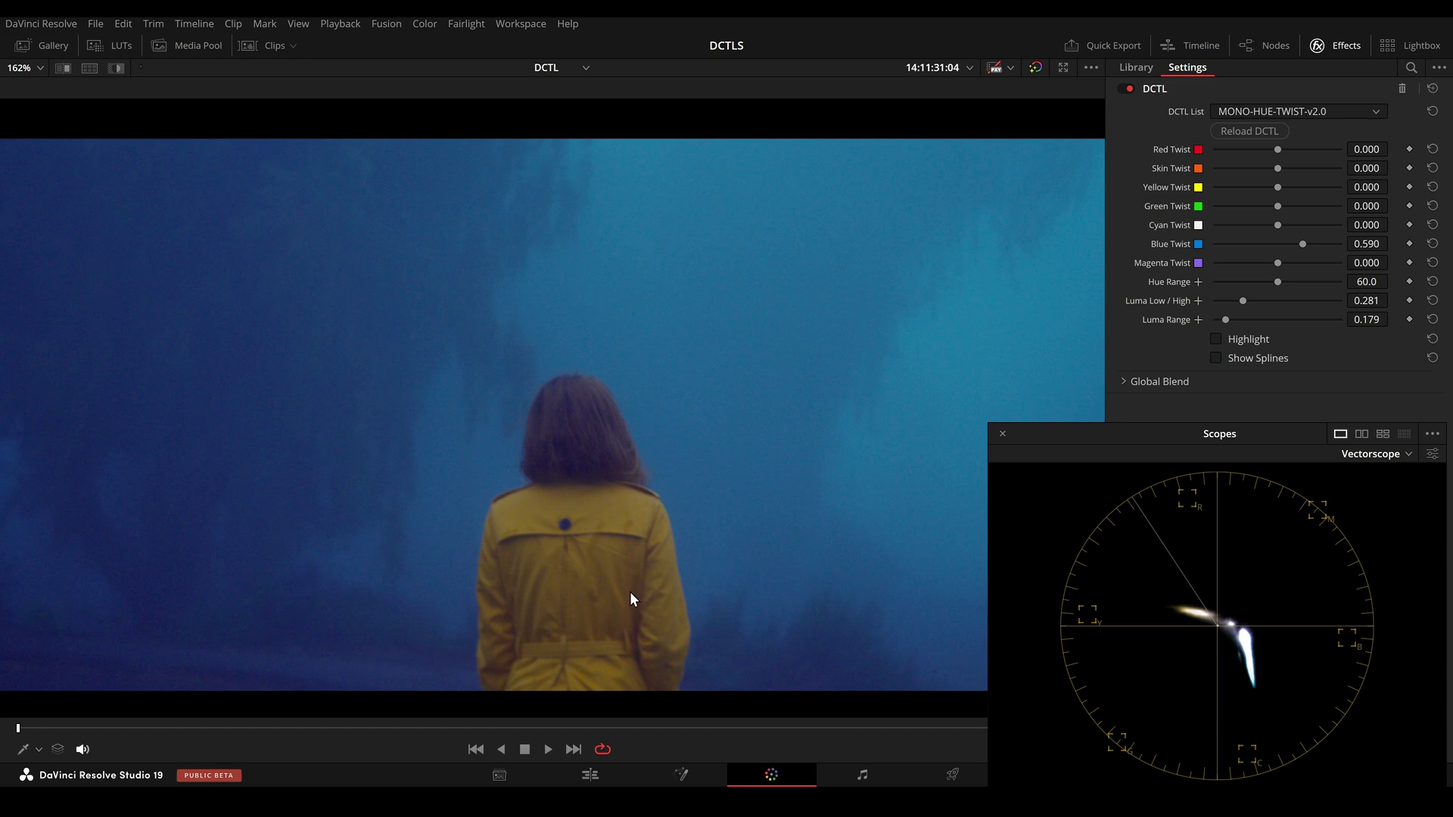
key(ctrl+d)
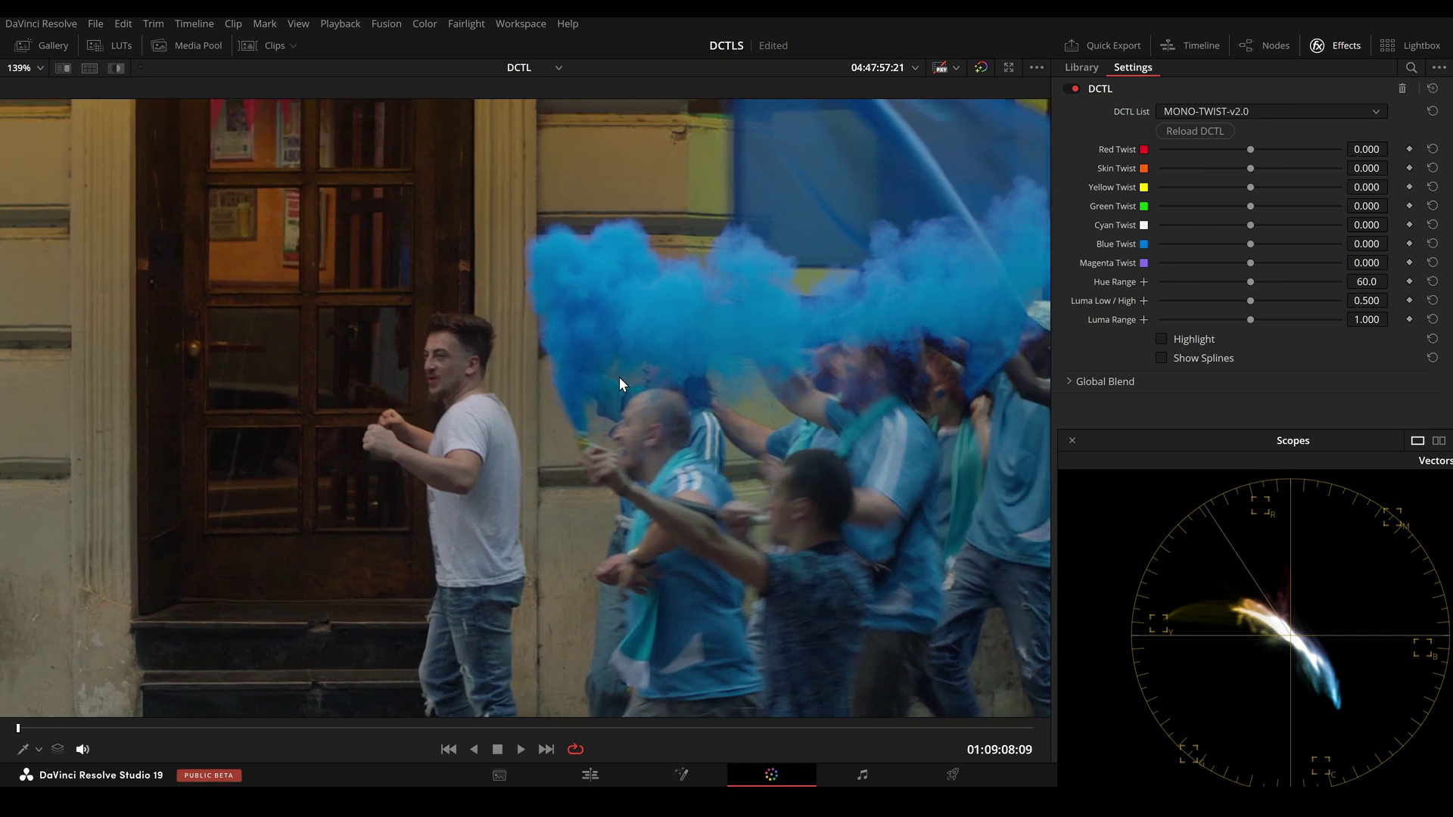
scroll(628, 381, up, 4)
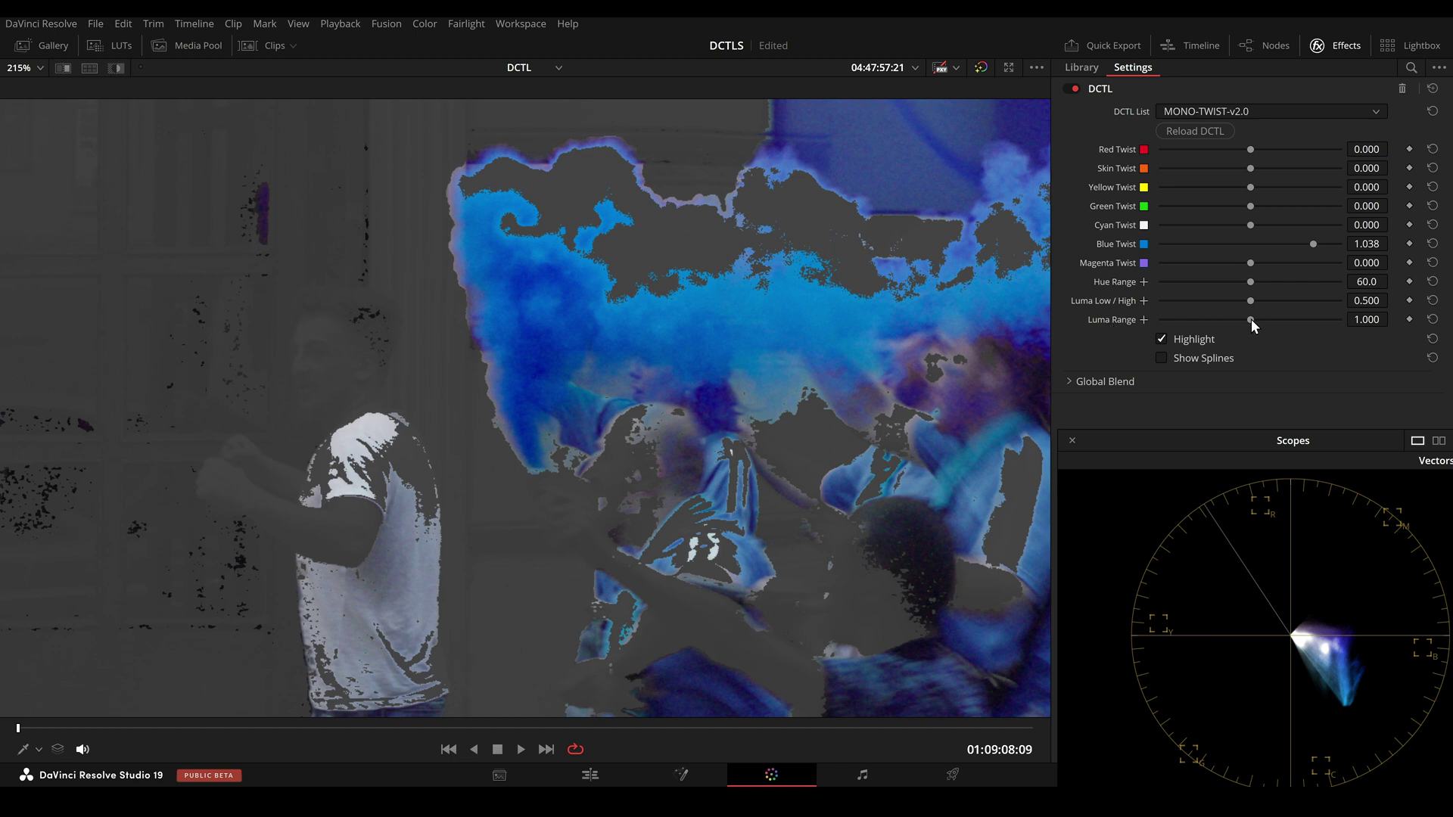
Narrow Luma Range to 0 and center the band at Luma Low/High 0.403 on the smoke
drag(1251, 319, 1158, 324)
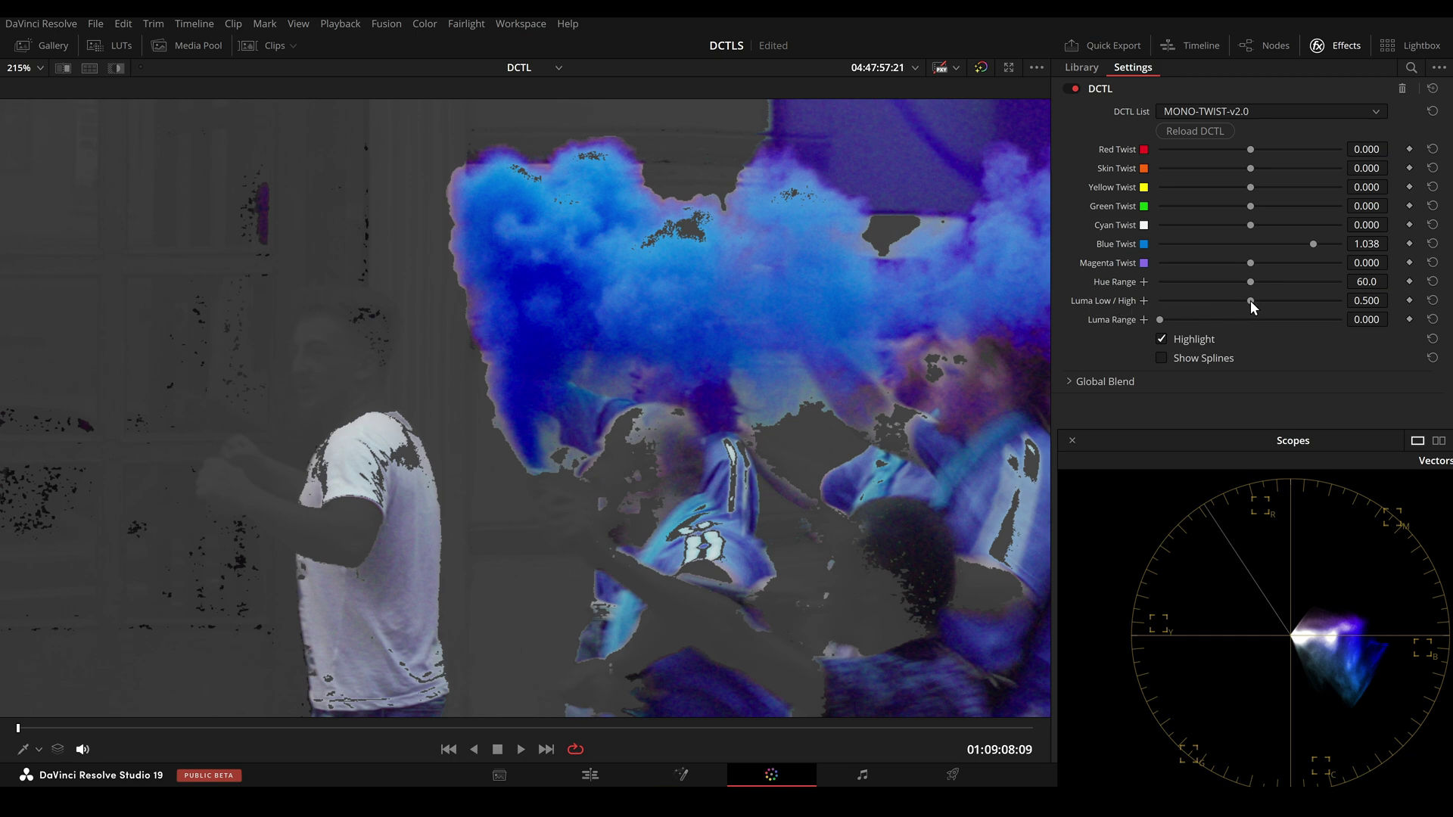
mouse_move(1250, 301)
mouse_down()
mouse_move(1216, 301)
mouse_move(1228, 302)
mouse_up()
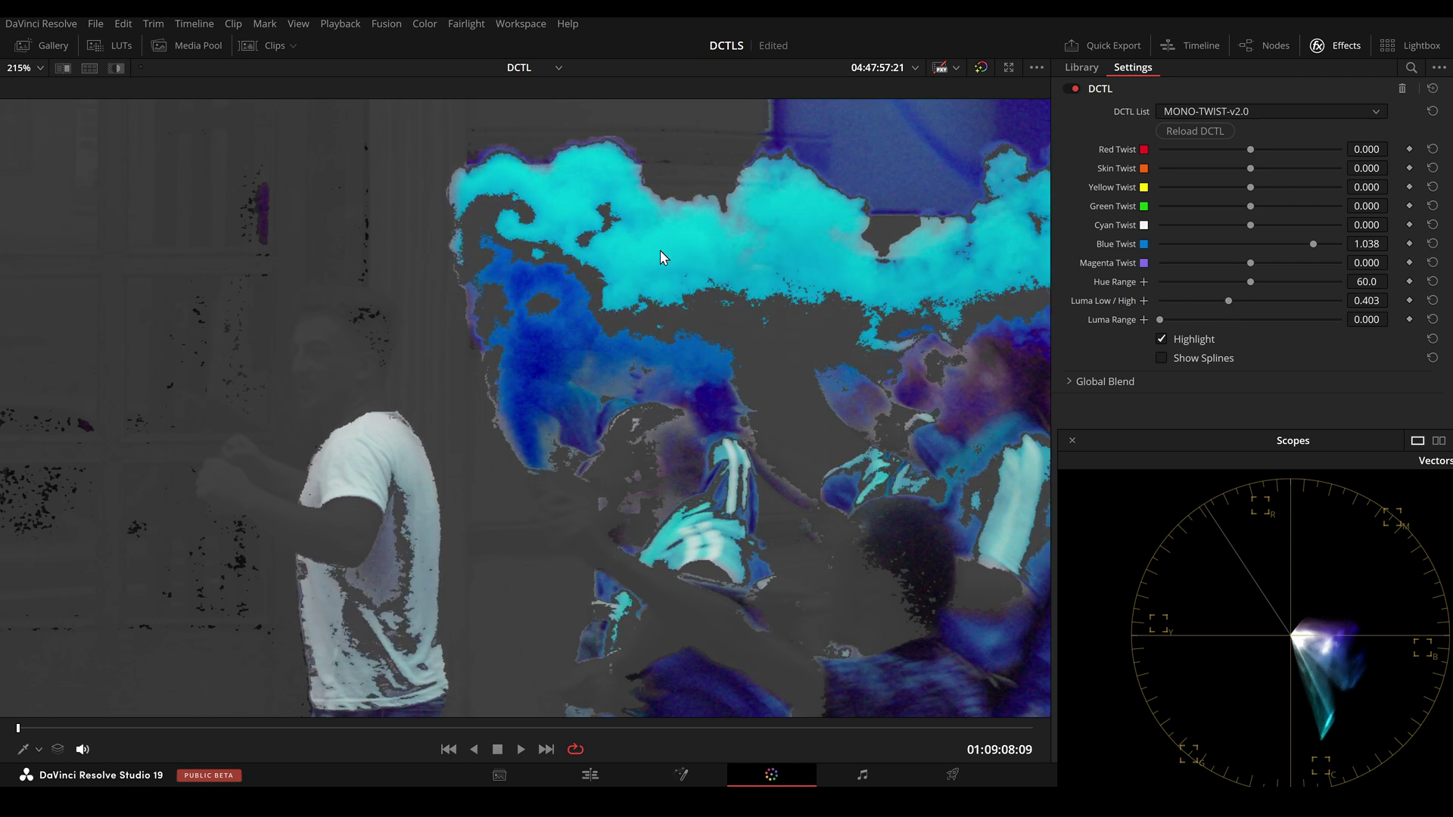
mouse_move(660, 258)
mouse_down()
mouse_move(622, 294)
mouse_move(647, 263)
mouse_up()
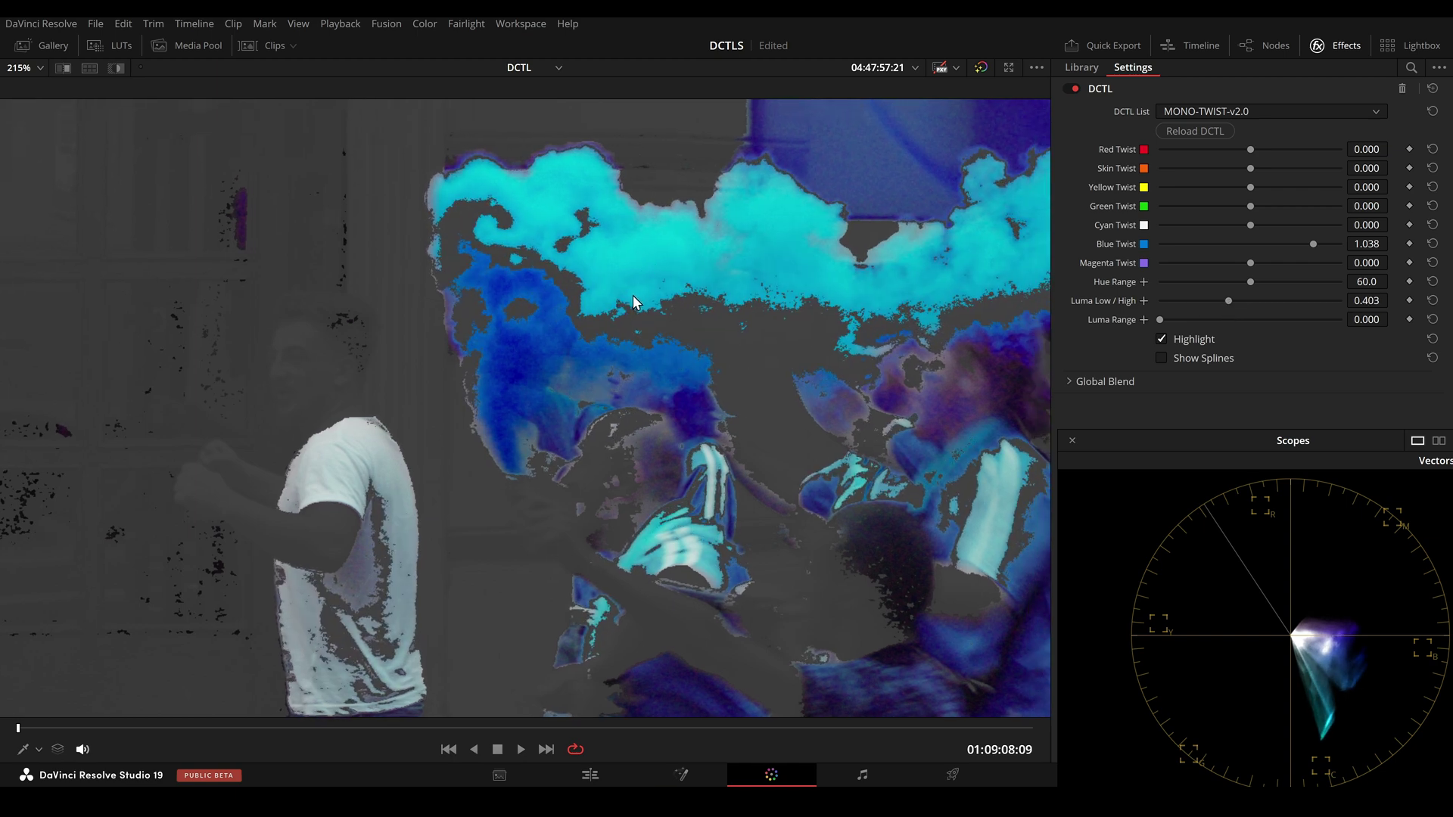
scroll(634, 295, down, 2)
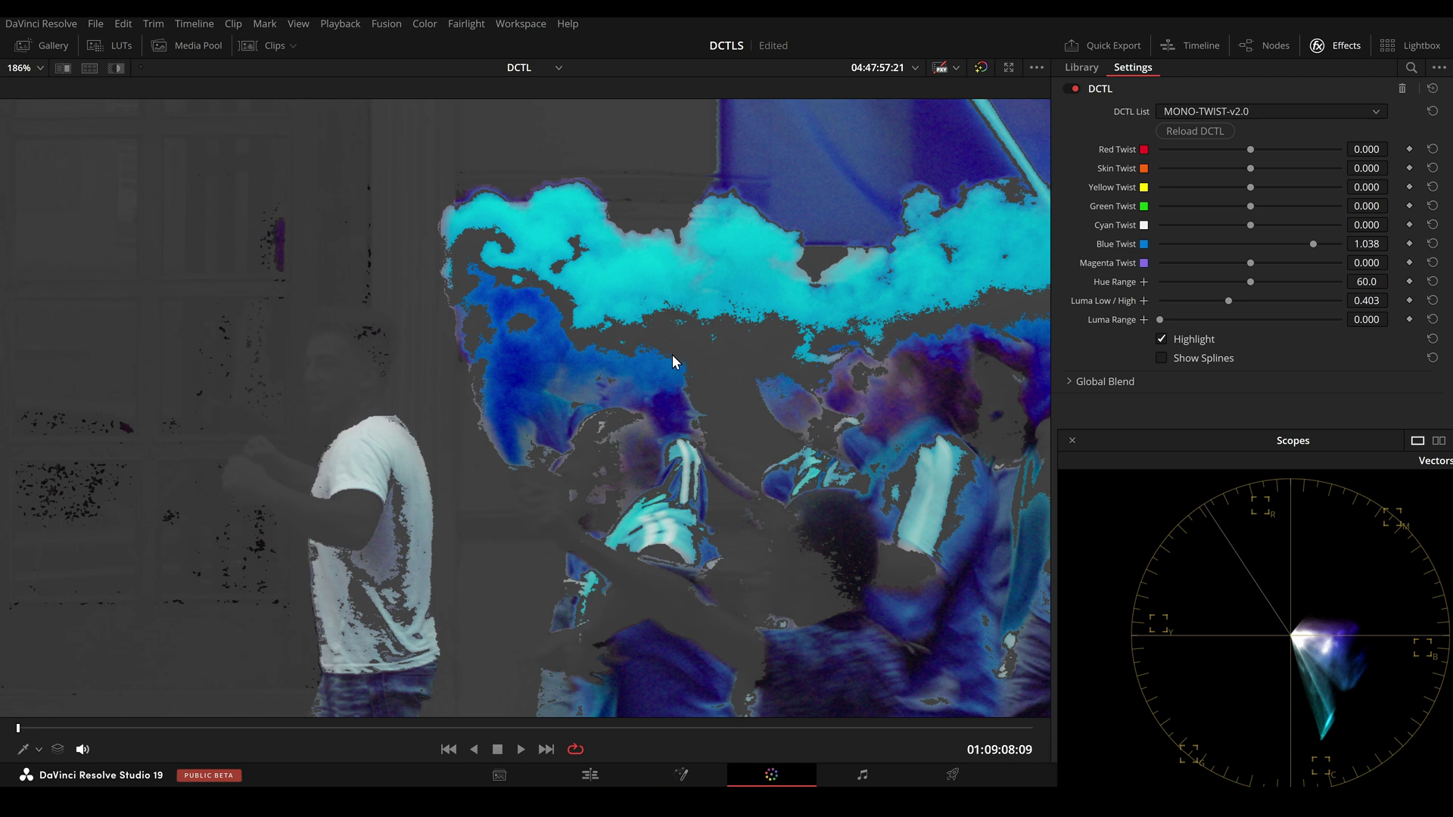
scroll(669, 352, up, 2)
drag(615, 292, 596, 302)
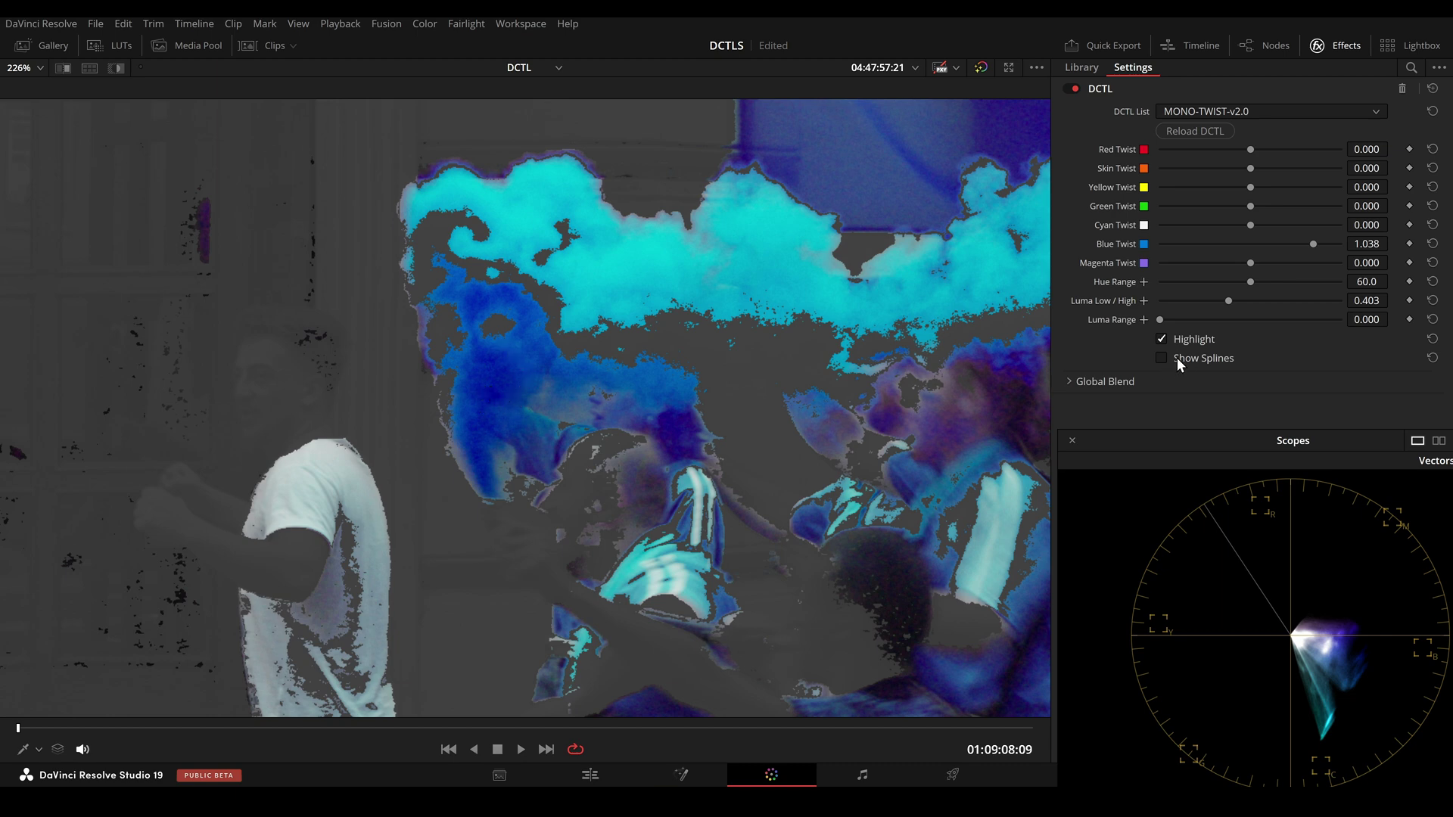
Turn off Highlight and set Blue Twist to 0.775
click(1163, 340)
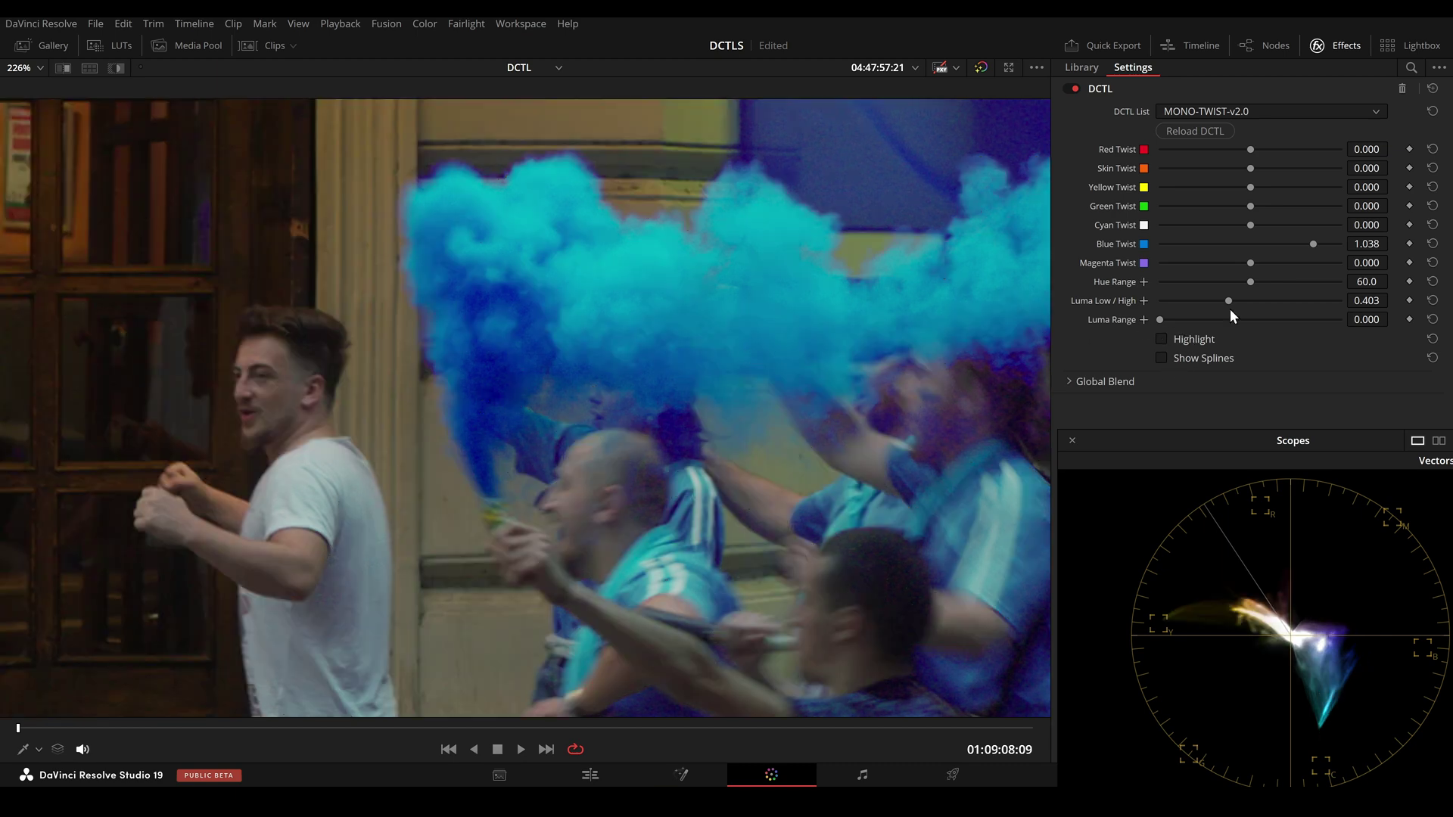
mouse_move(1317, 246)
mouse_down()
mouse_move(1338, 240)
mouse_move(1193, 249)
mouse_move(1330, 252)
mouse_move(1191, 262)
mouse_move(1297, 264)
mouse_up()
drag(1361, 458, 1291, 430)
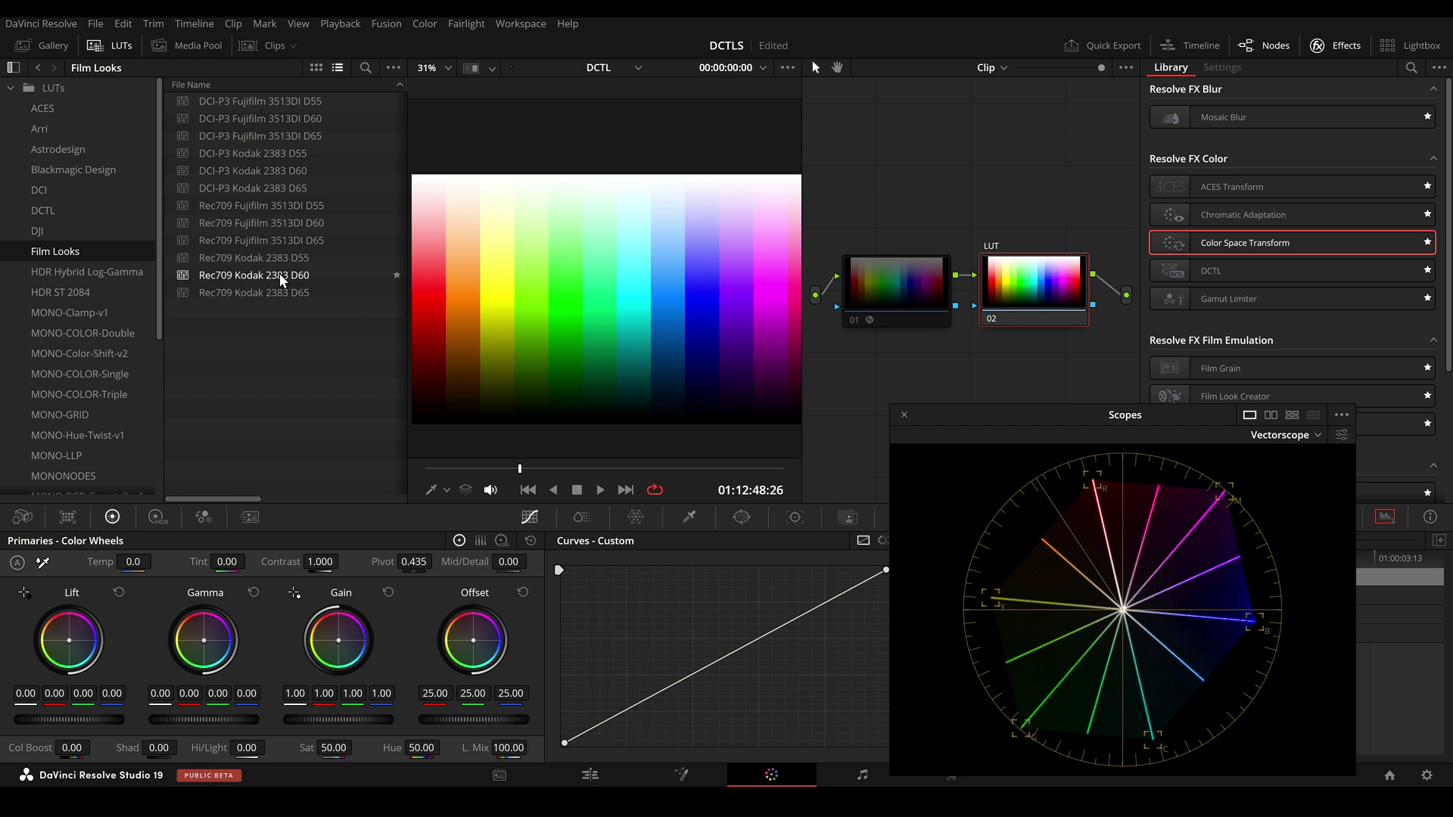
Apply the Rec709 Kodak 2383 D60 film LUT to node 02
drag(292, 276, 1037, 292)
click(910, 297)
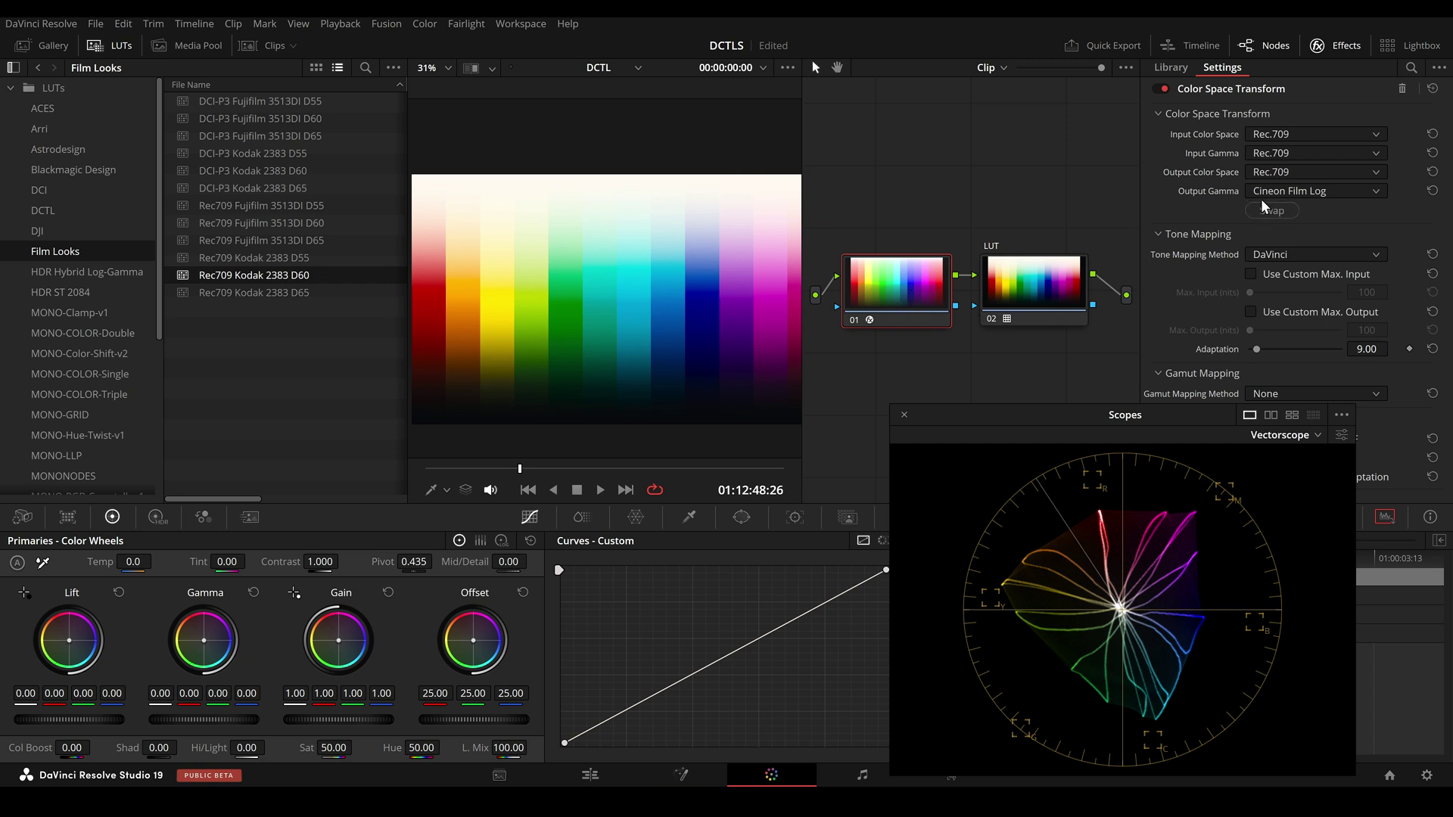
Close the LUT browser, move the Scopes window aside, and toggle all grades off and on
click(115, 48)
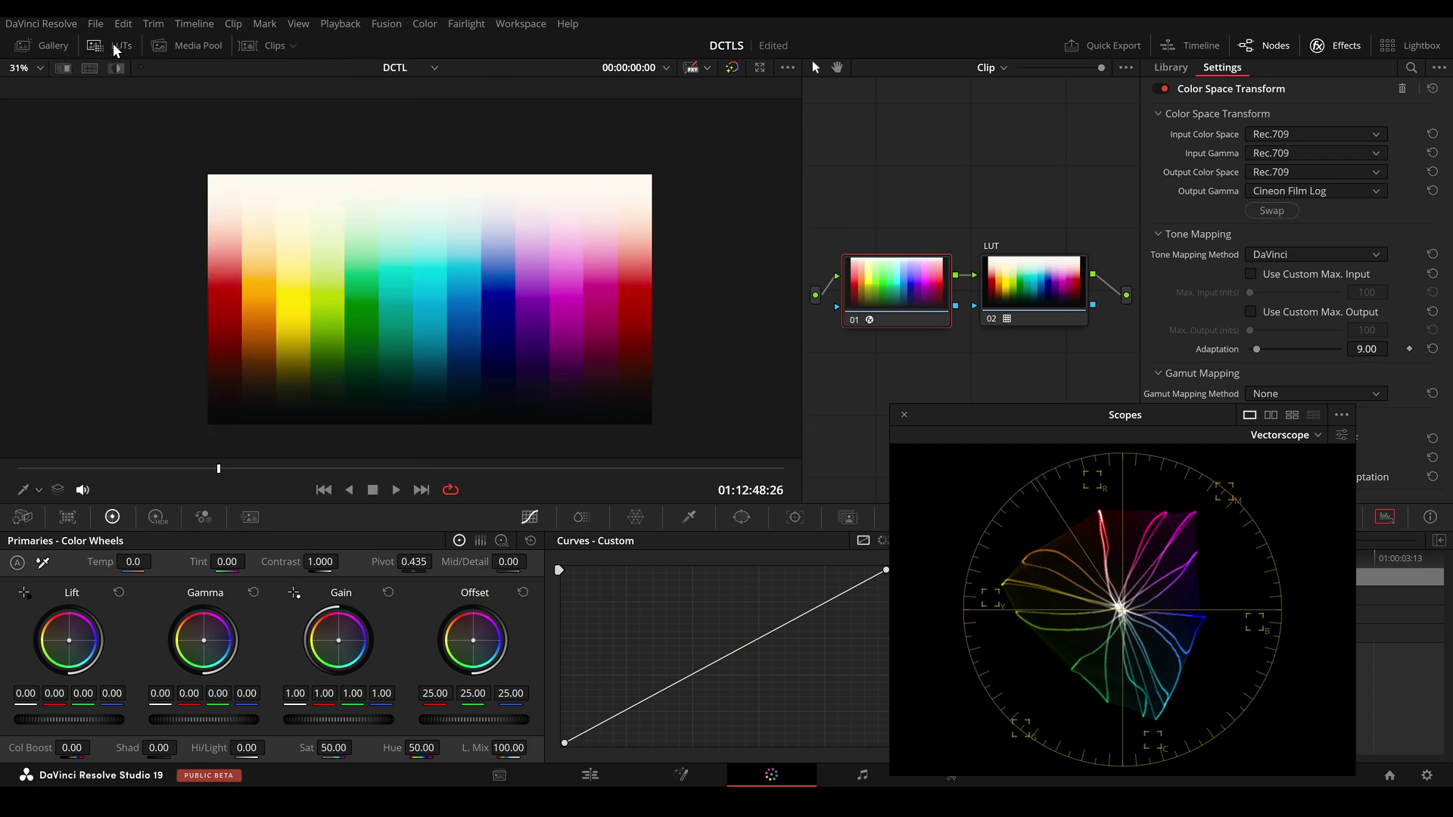
scroll(431, 314, up, 3)
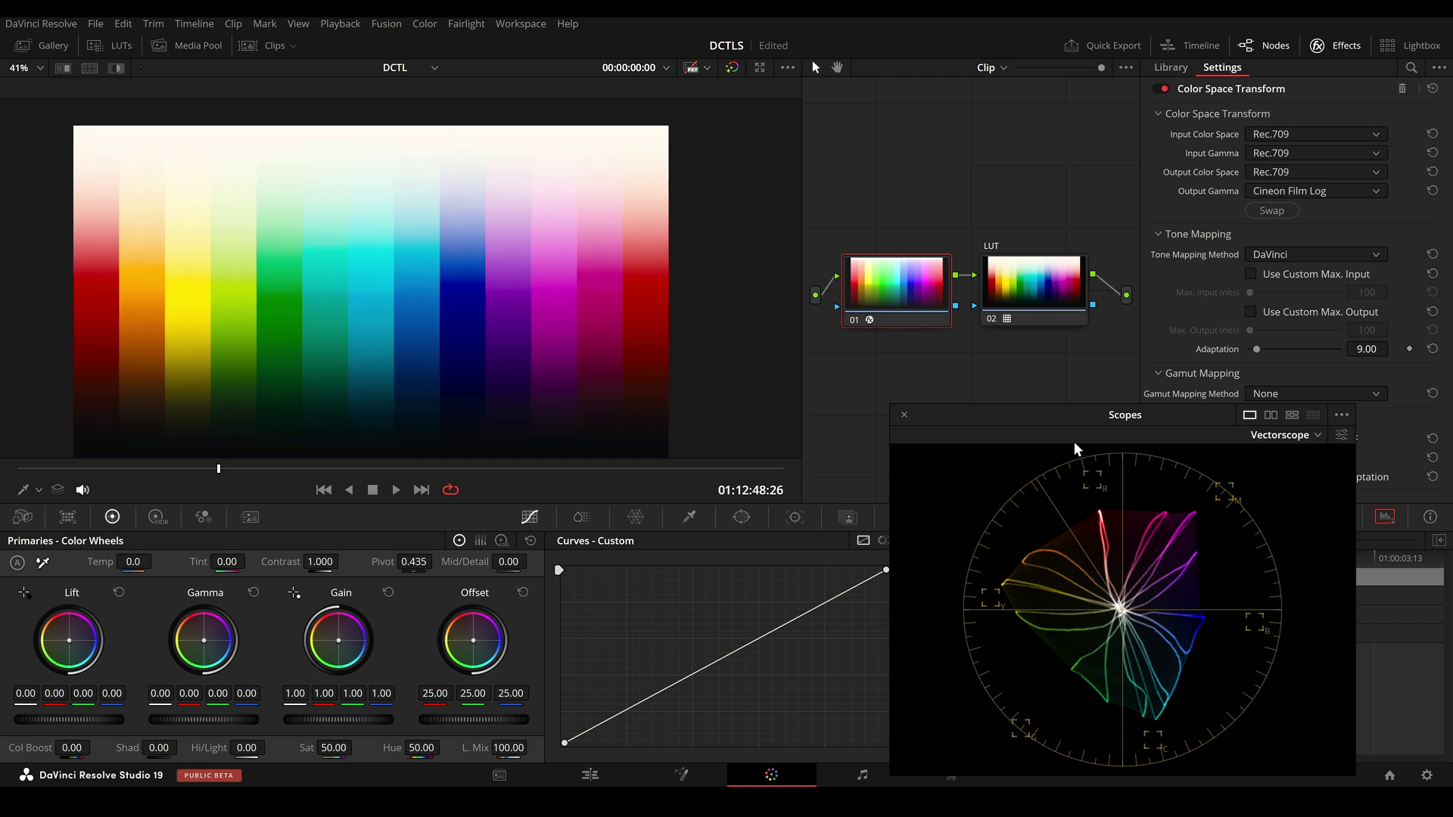
drag(1074, 415, 965, 404)
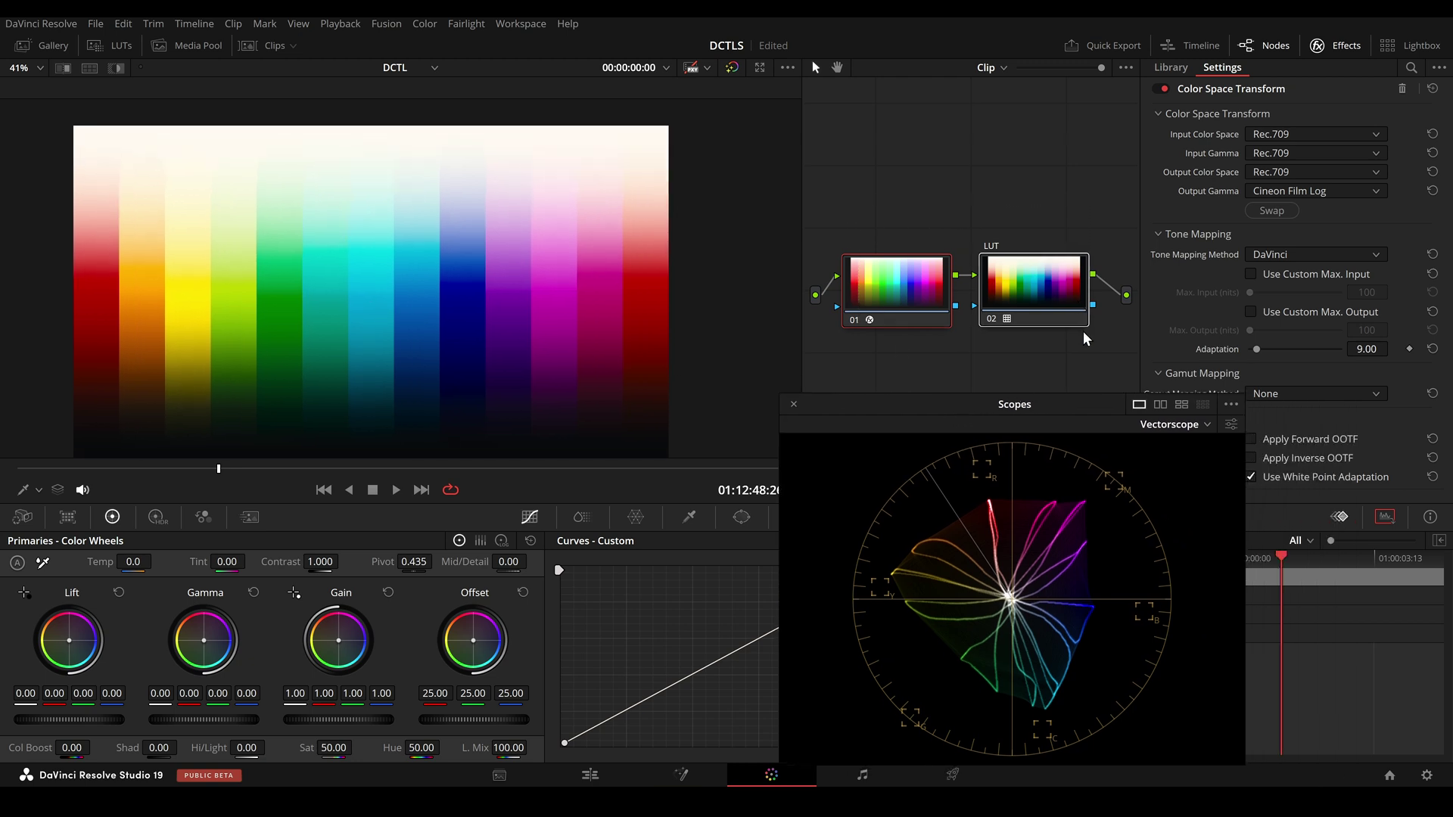
key(shift+d)
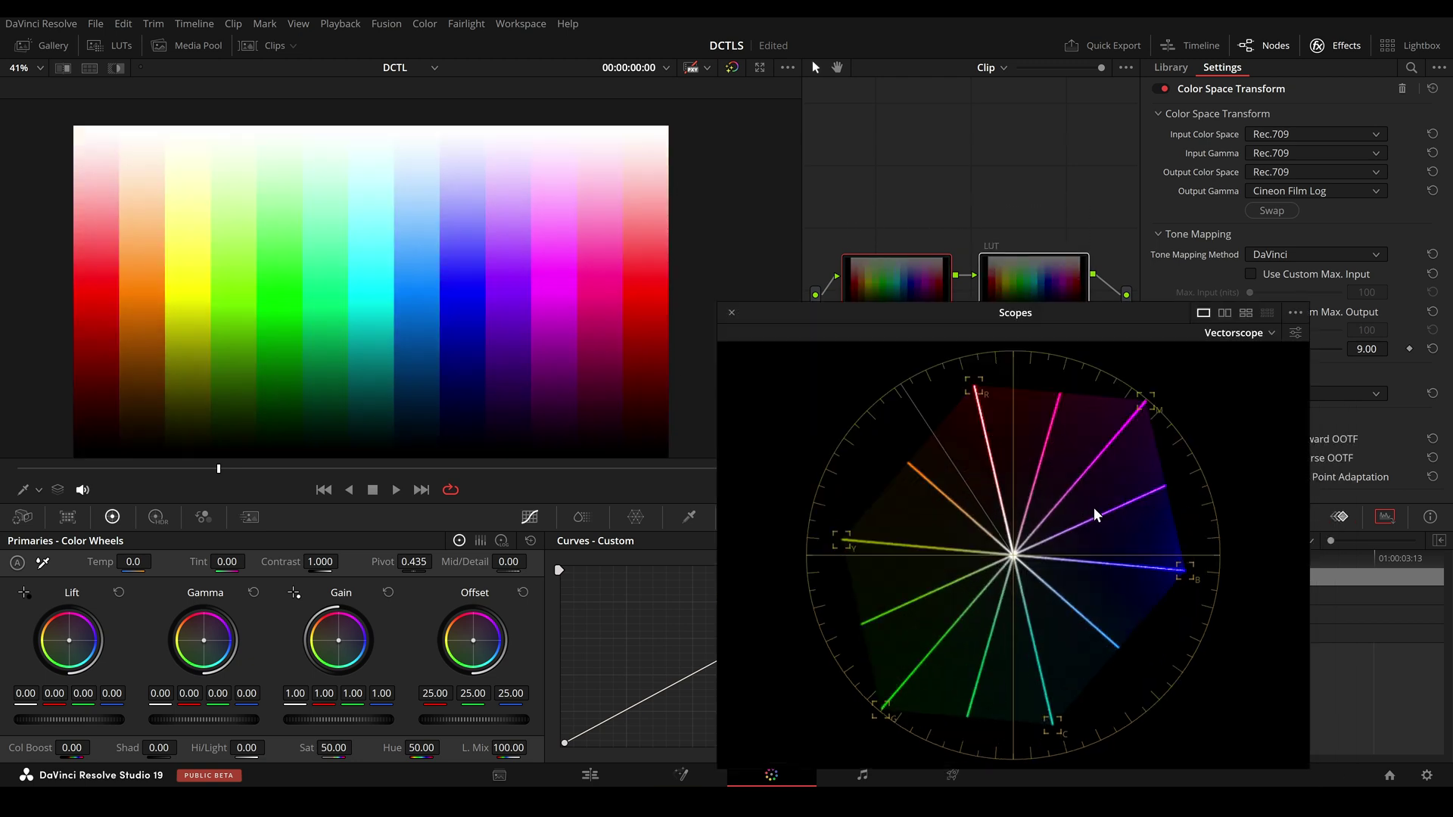
key(shift+d)
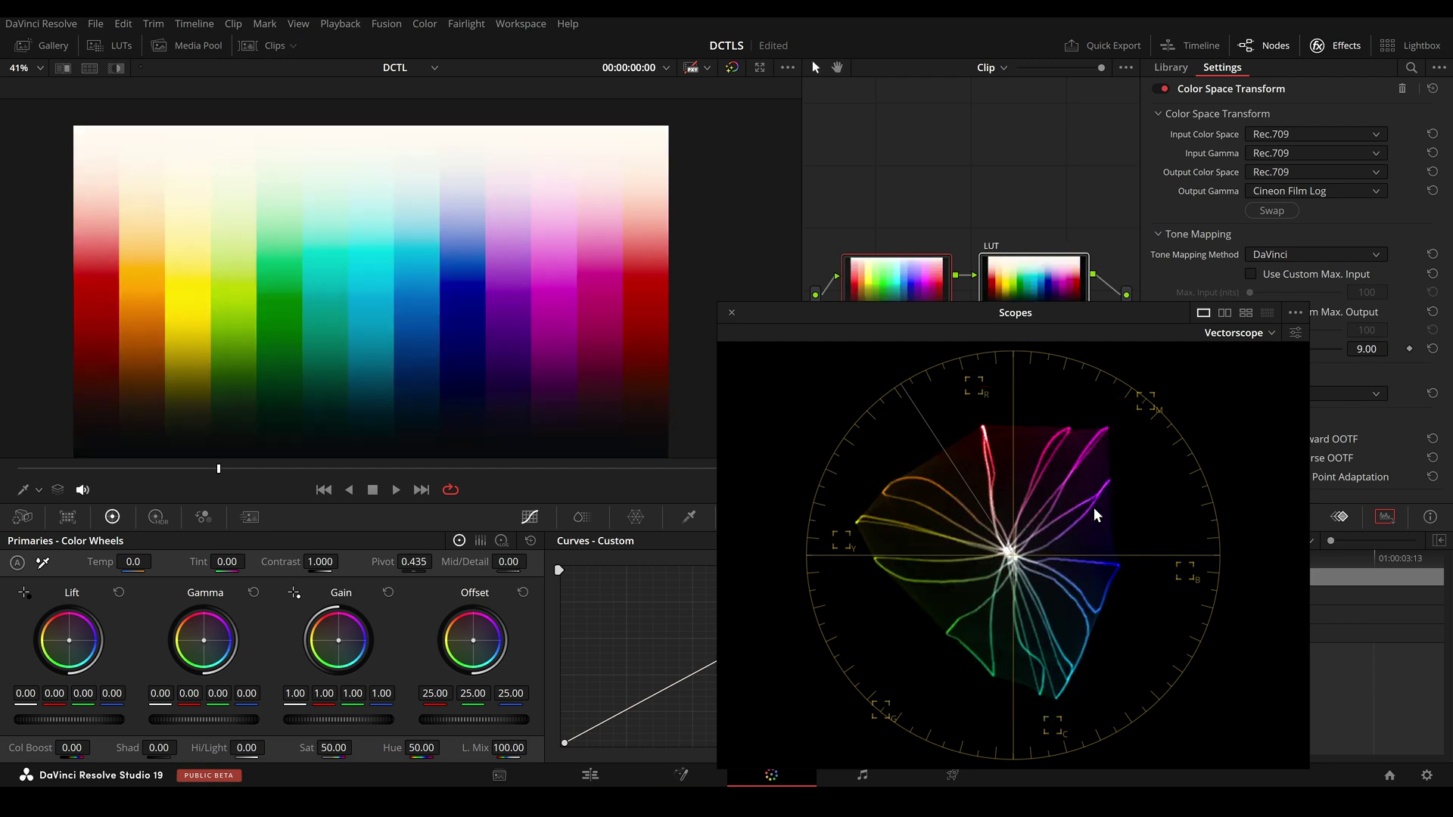
Switch the viewer overlay to Qualifier
scroll(1065, 300, down, 3)
scroll(552, 275, up, 2)
click(39, 490)
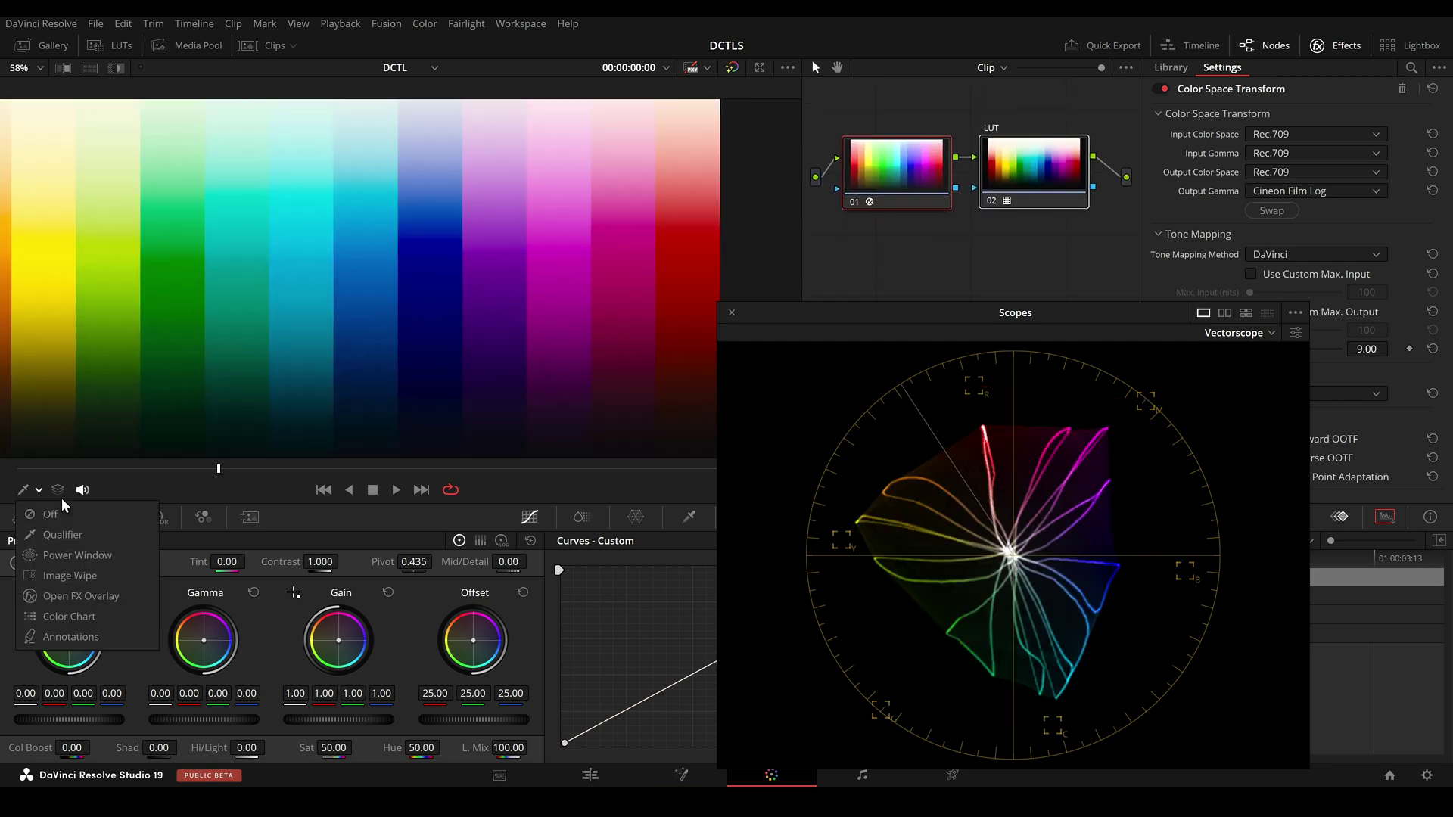
click(100, 537)
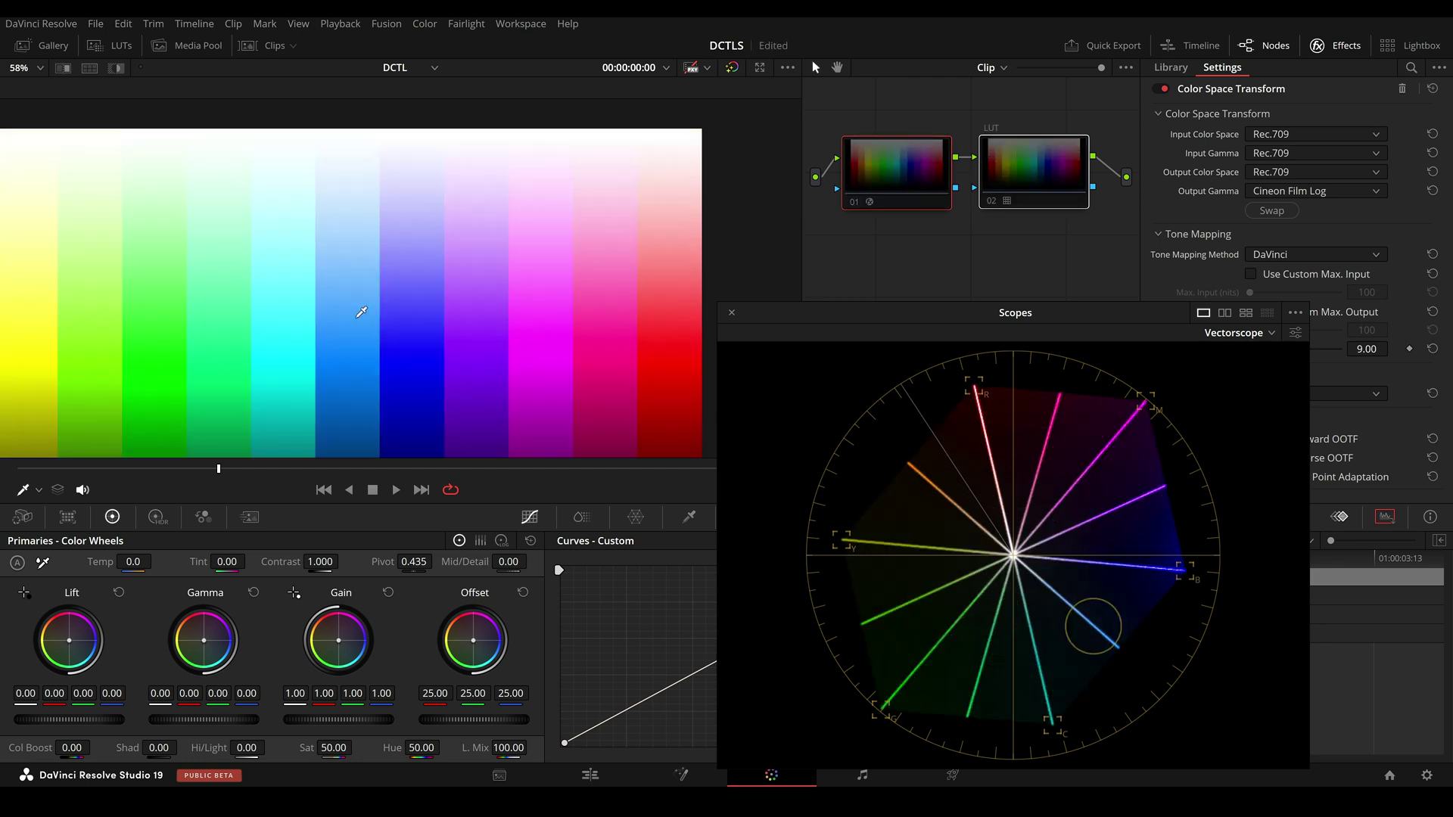
scroll(588, 292, down, 2)
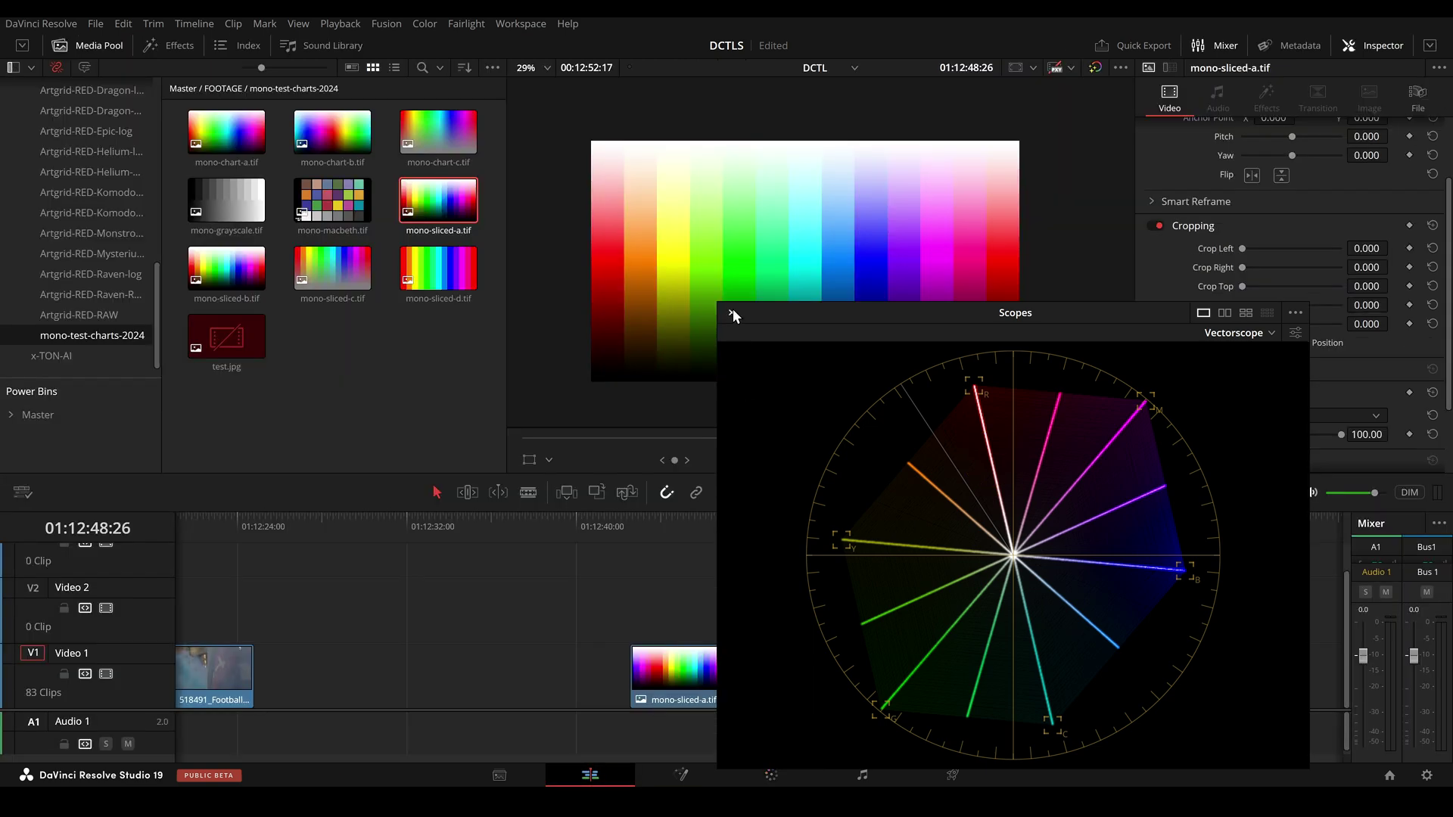
Close Scopes, crop left to isolate the blue bar, and compare it with node 01 off and on
click(732, 312)
drag(1242, 249, 1282, 268)
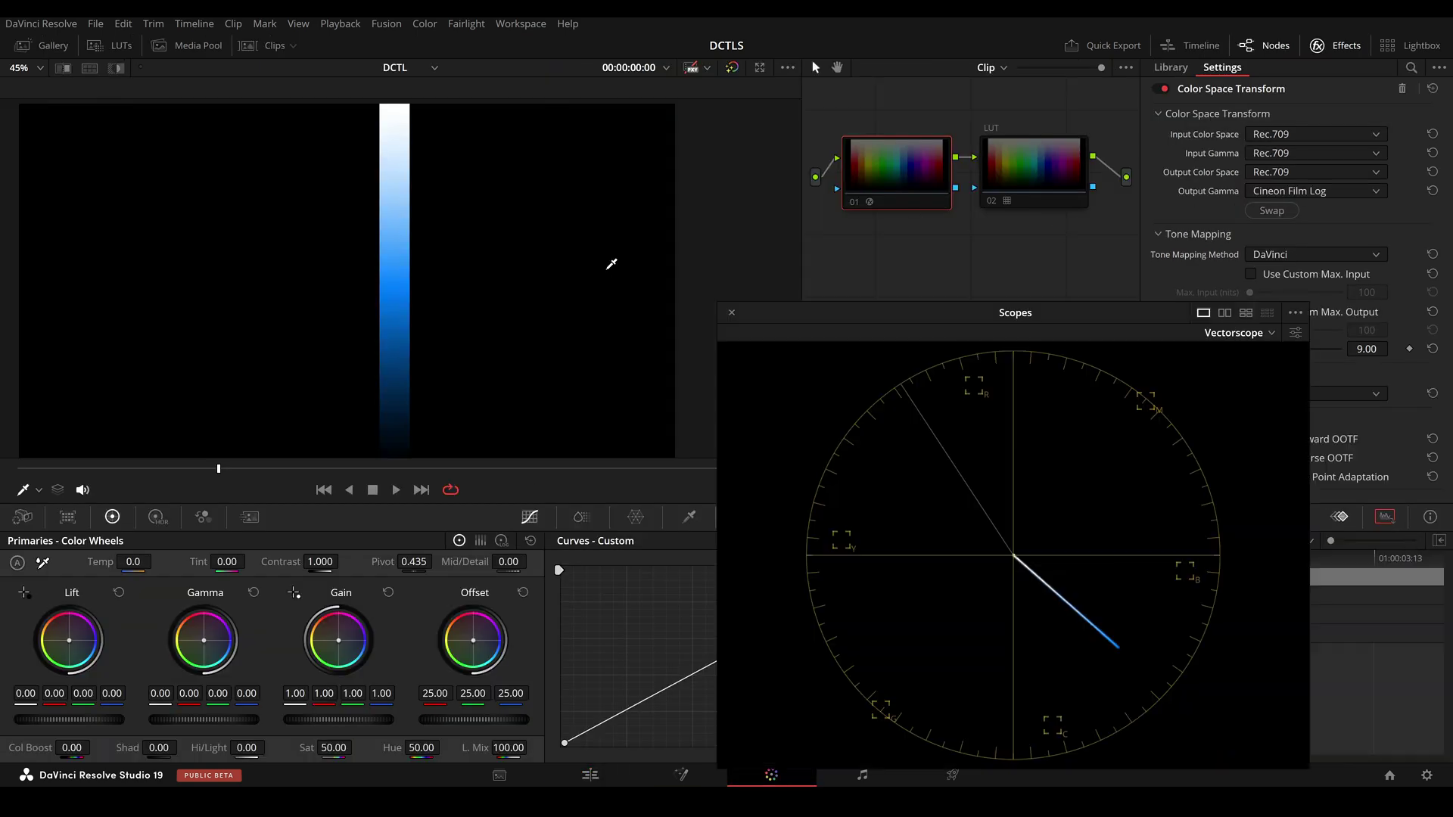
scroll(612, 263, up, 1)
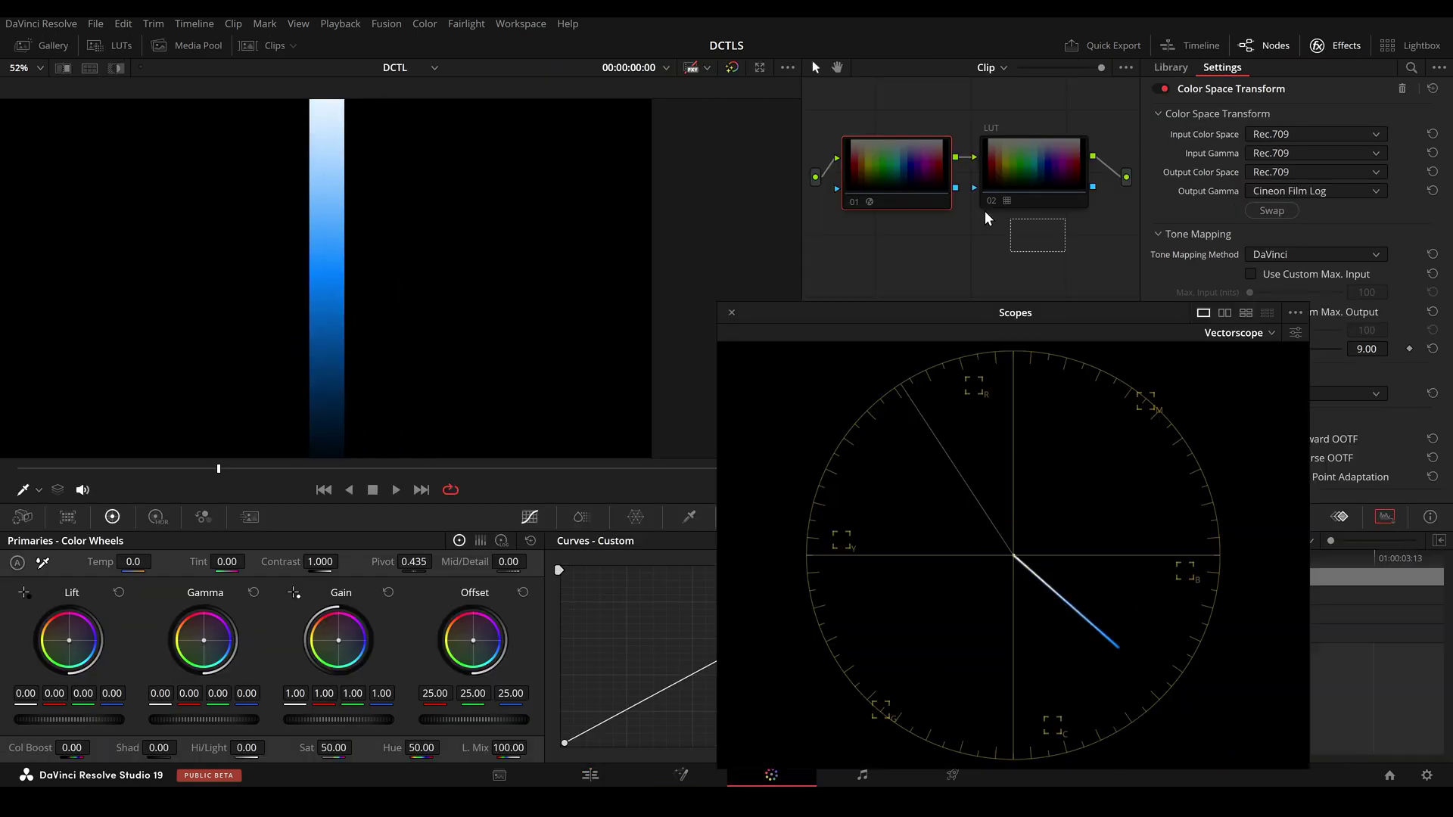
click(916, 186)
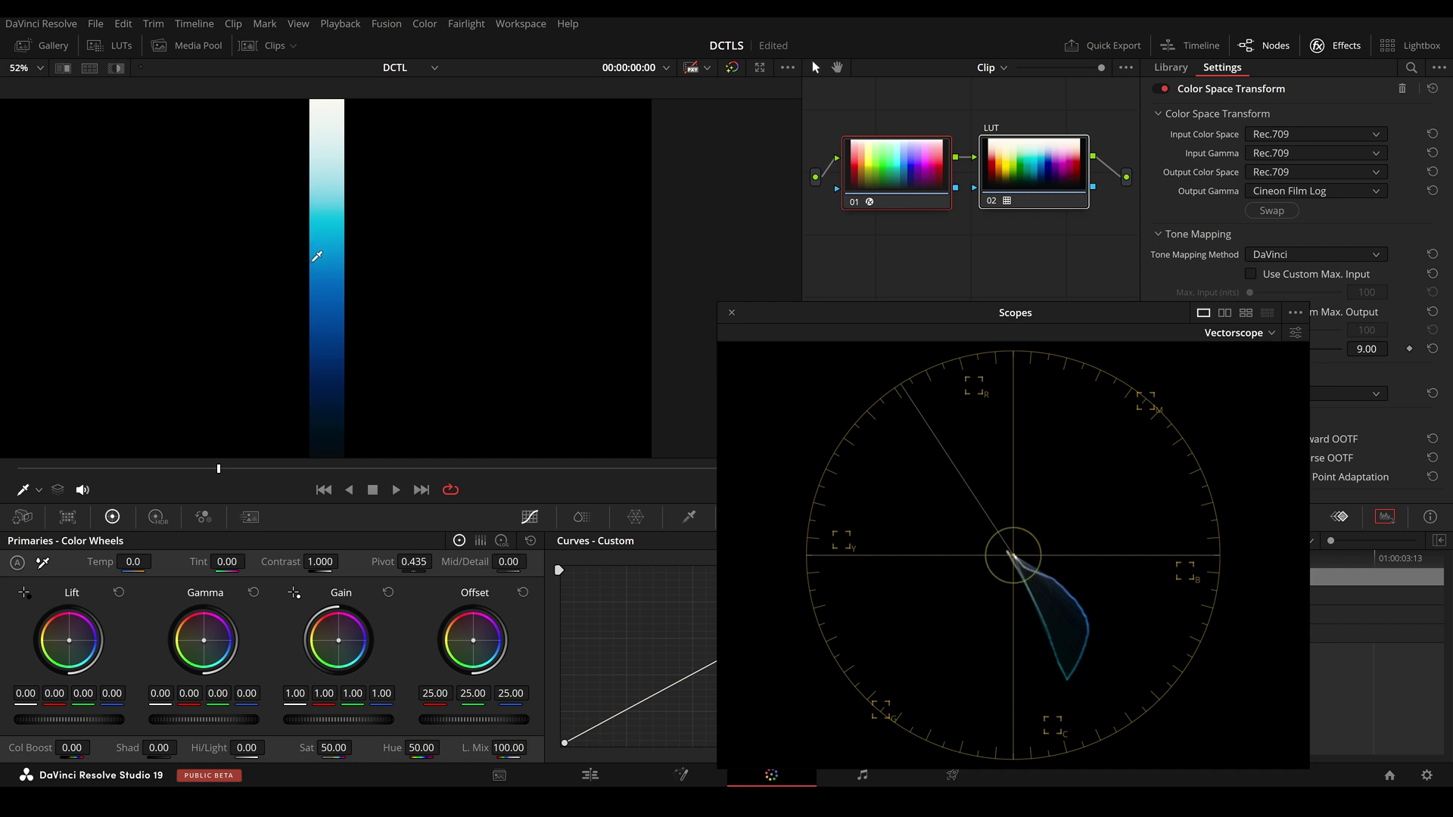
scroll(333, 295, up, 2)
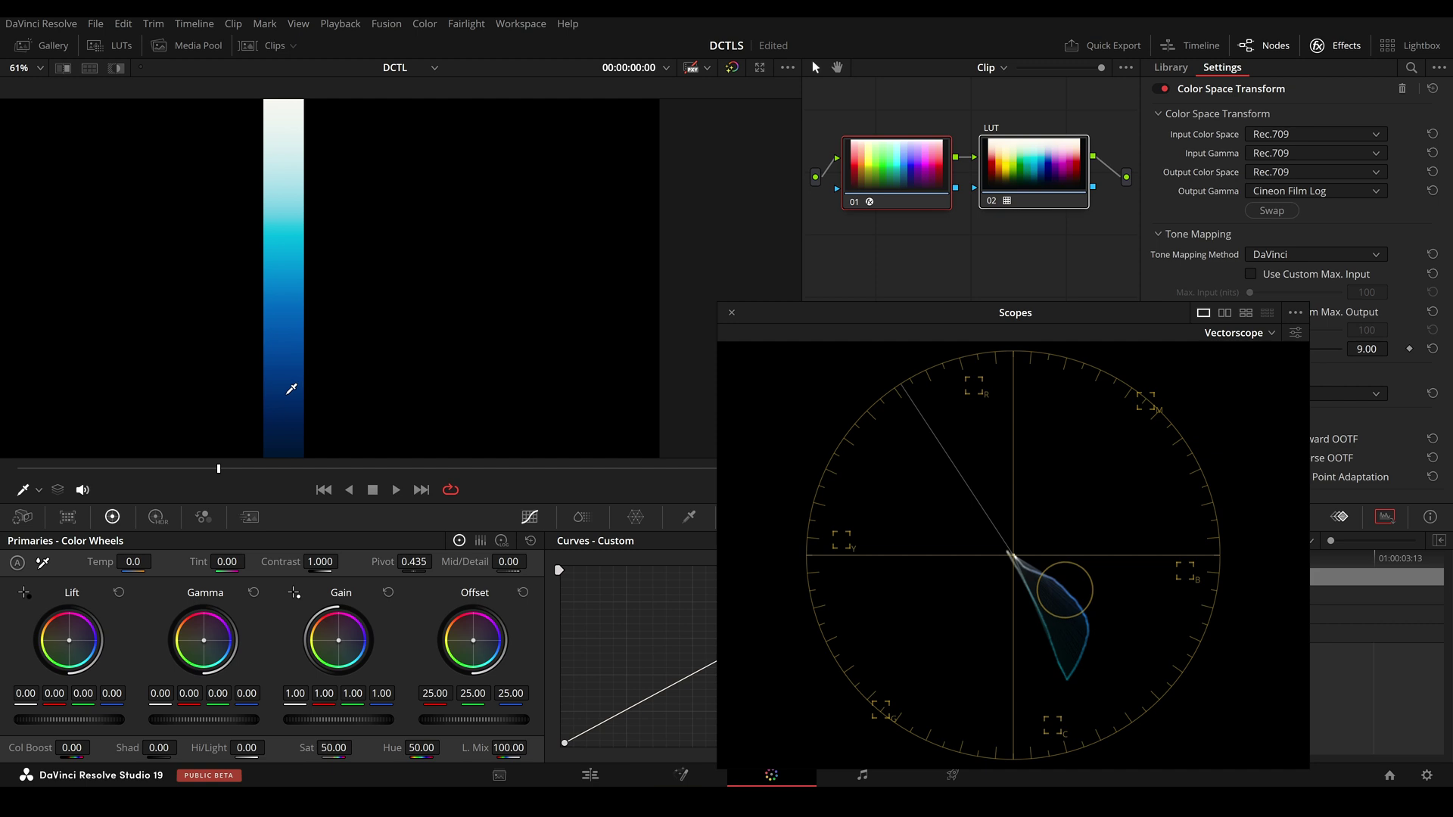
key(ctrl+d)
key(ctrl+d)
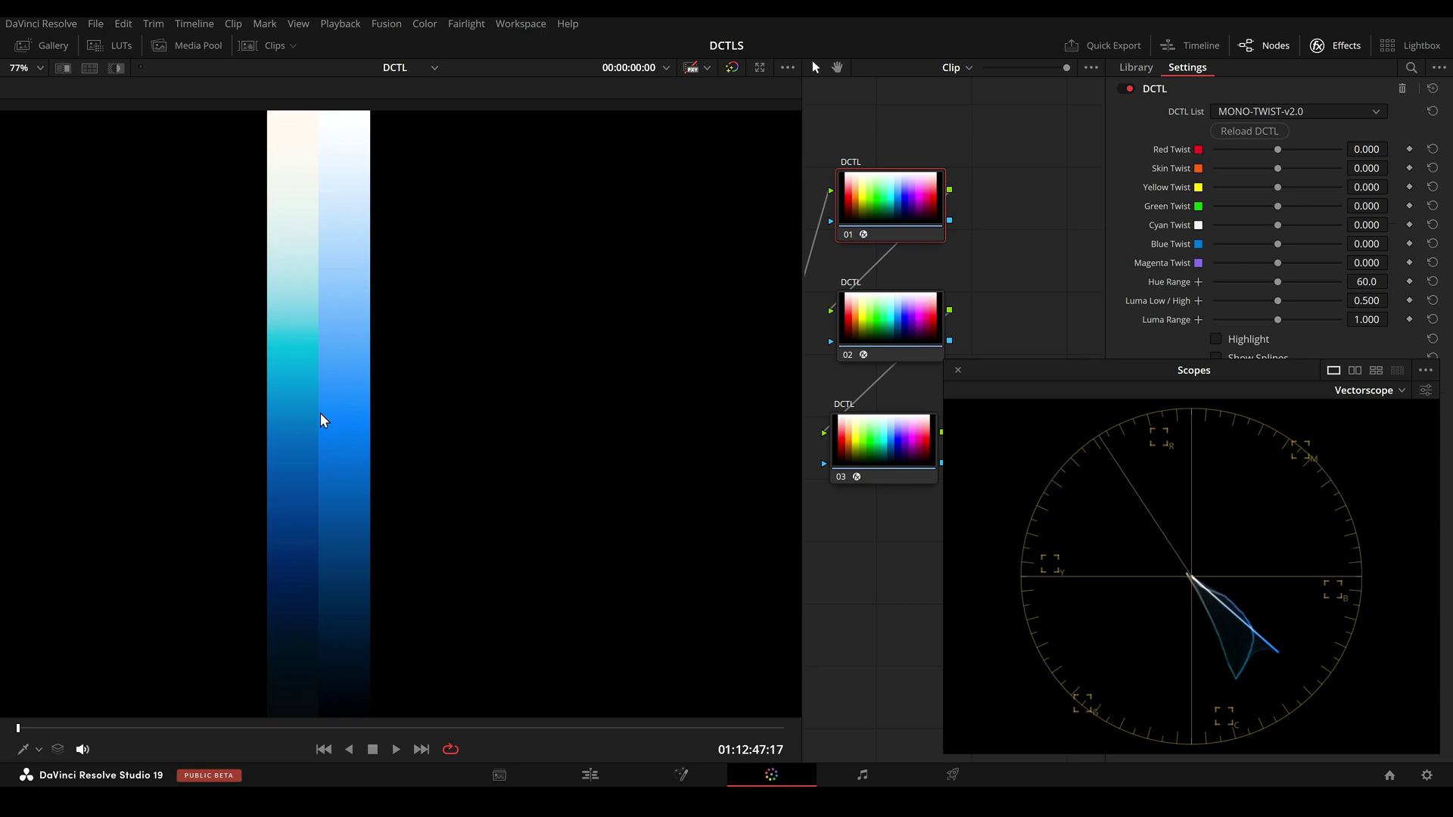
Raise Blue Twist on node 01 and shift Blue Hue toward cyan on node 02
drag(930, 227, 933, 219)
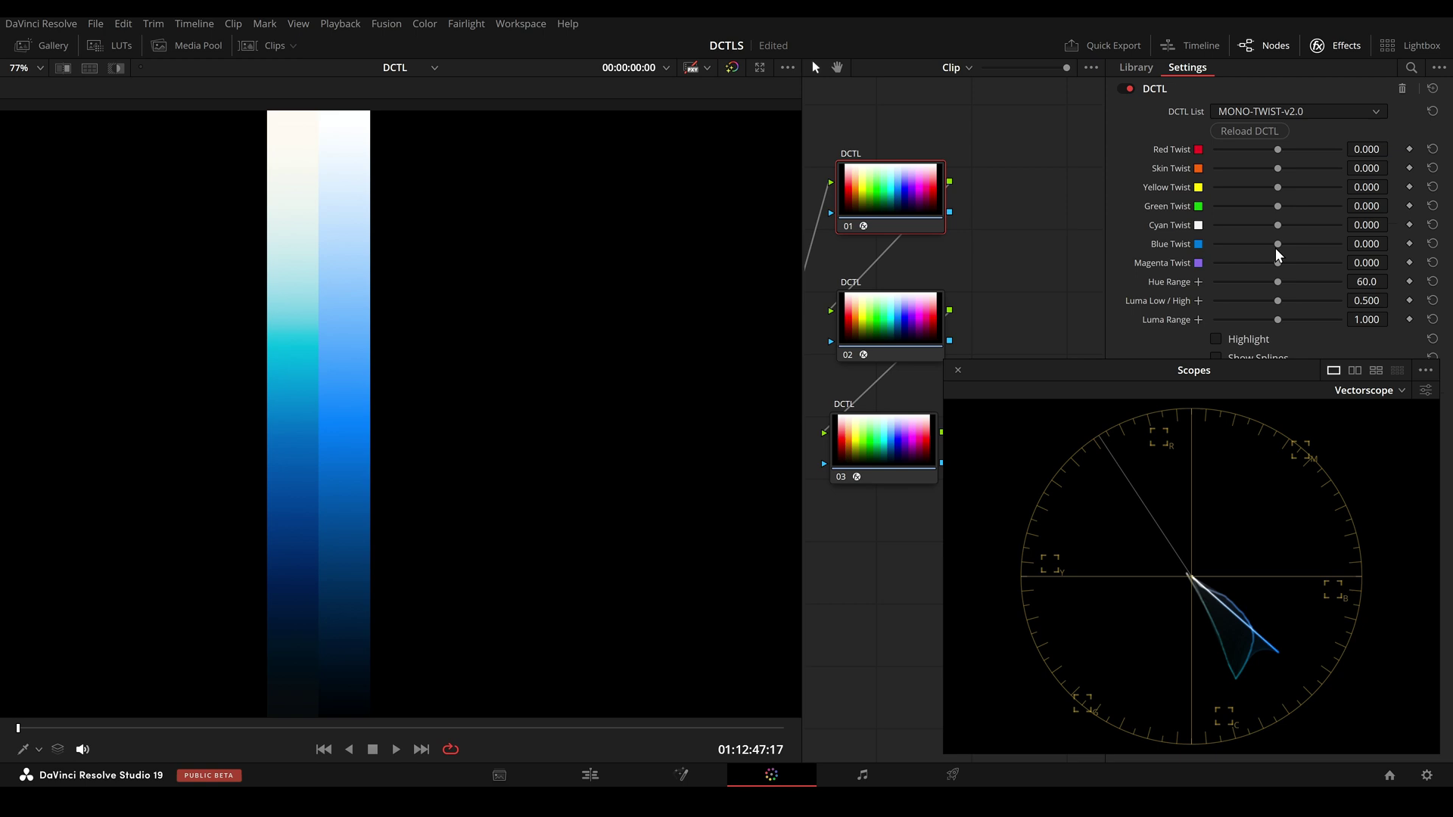
drag(1283, 246, 1309, 247)
drag(893, 325, 893, 318)
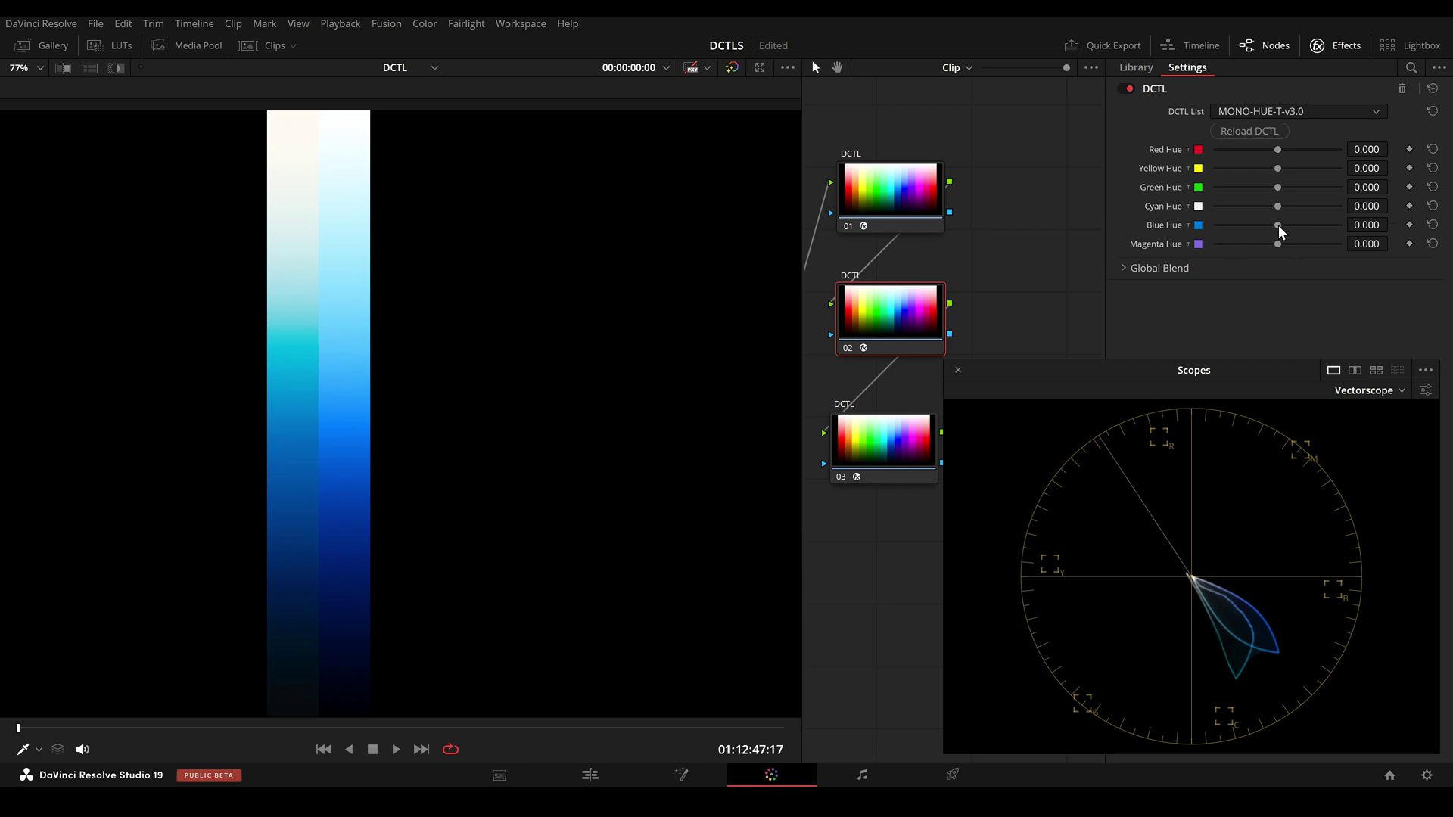
drag(1286, 226, 1293, 234)
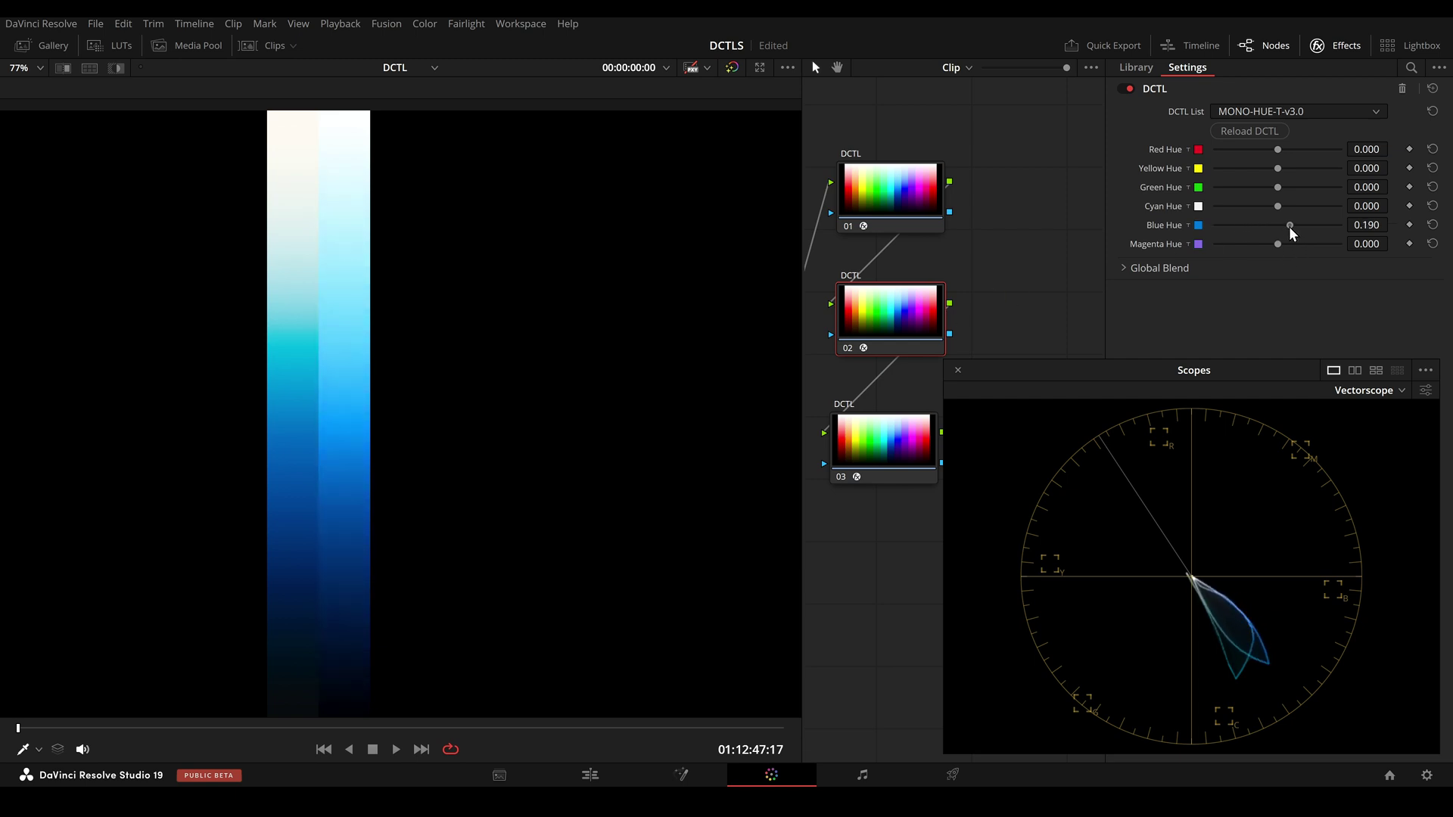
Set node 03's Cyan Density 0.583 and Deep 0.715, save, then bypass node 03
drag(911, 438, 914, 422)
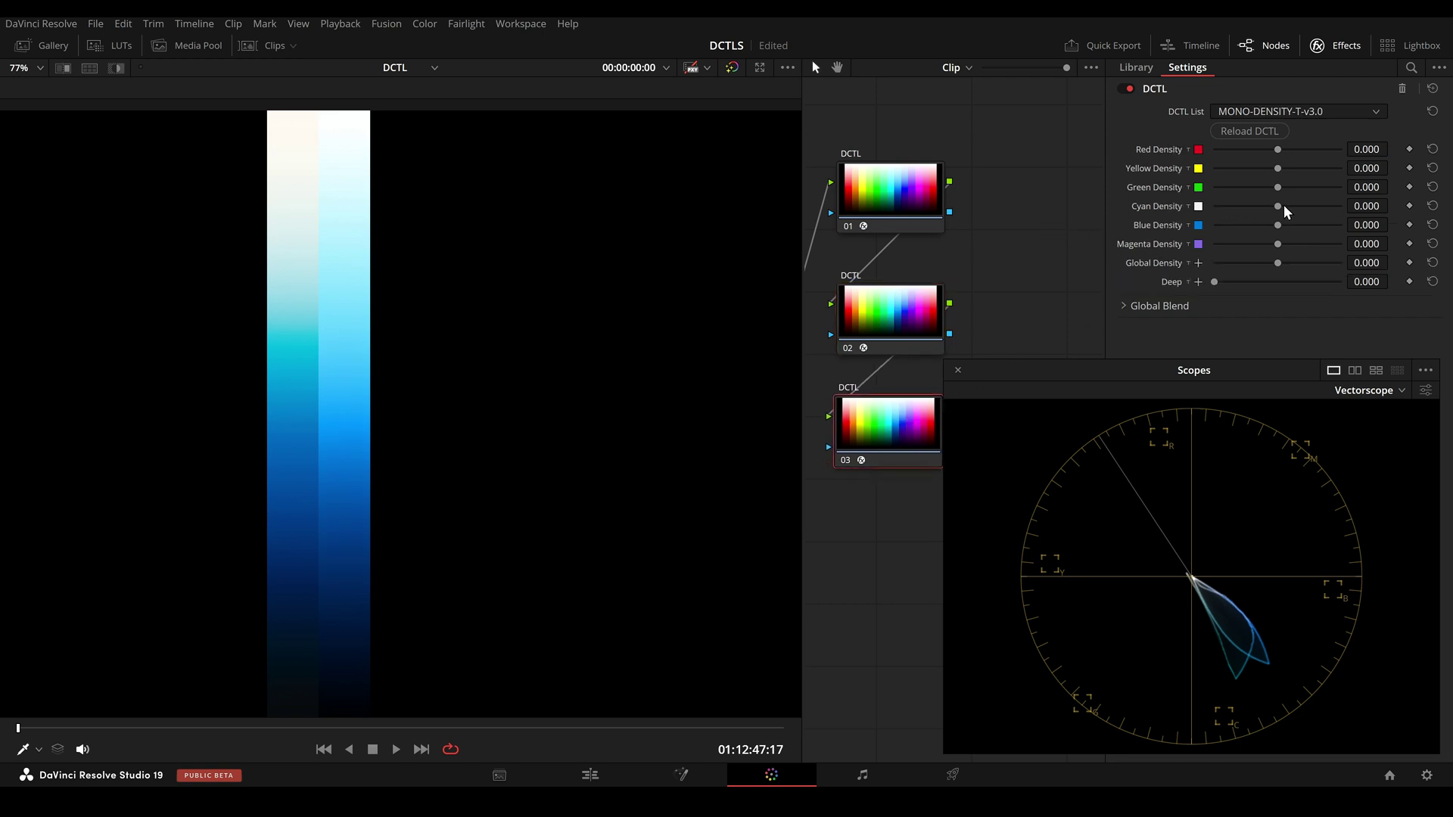
drag(1278, 209, 1306, 210)
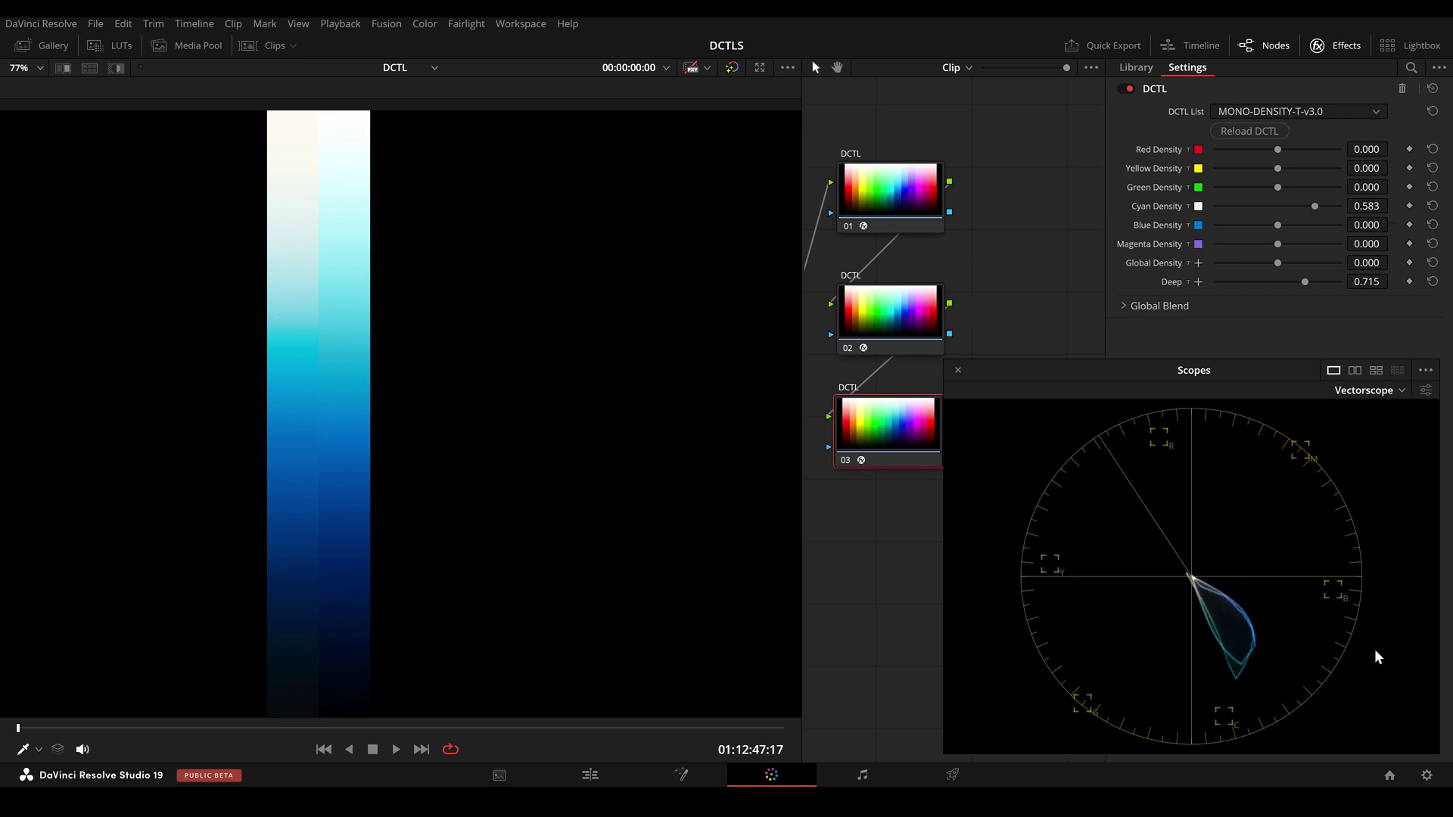
key(ctrl+s)
key(ctrl+d)
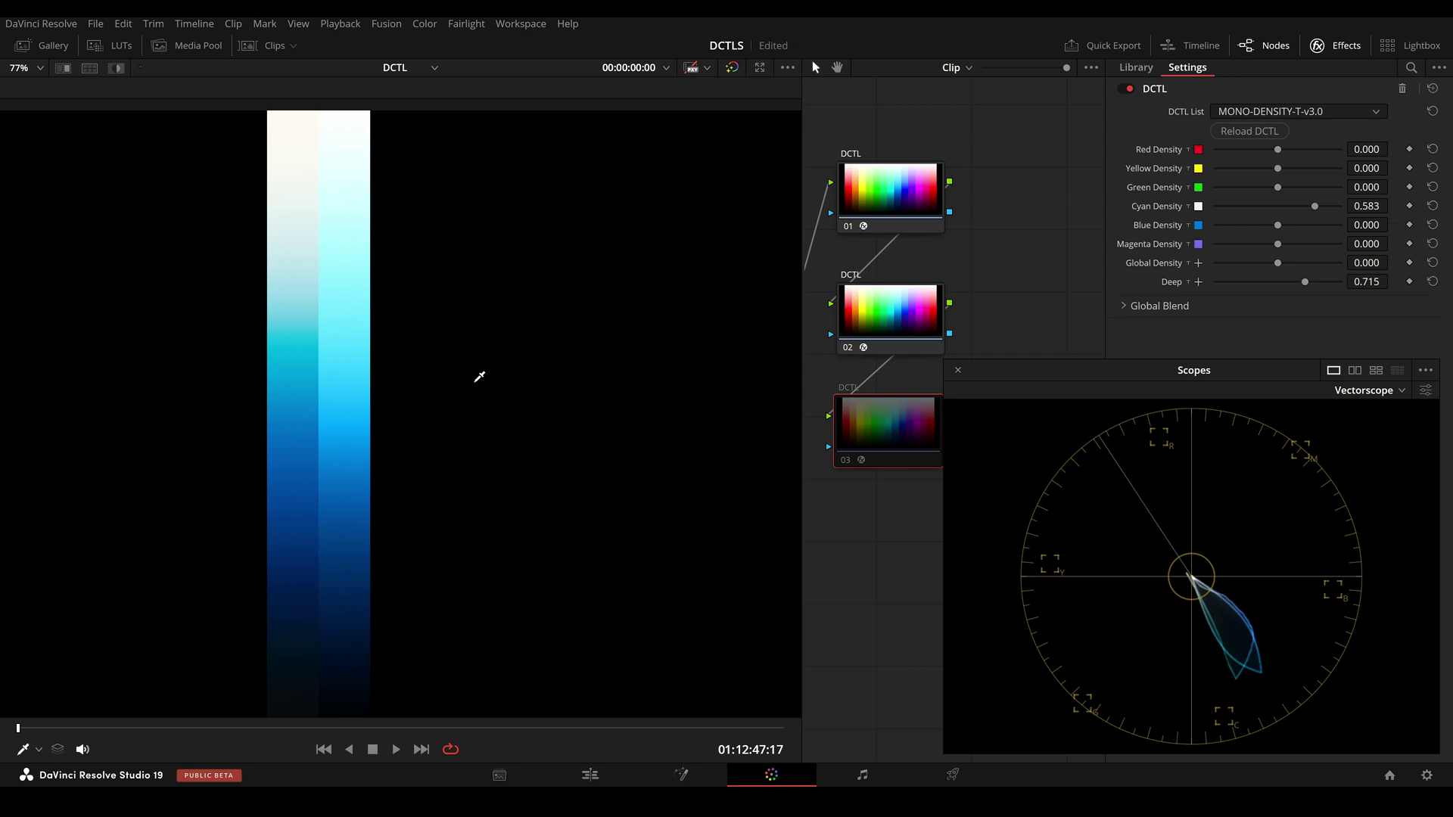
Bypass nodes 02 and 01 to compare, then re-enable all three DCTL nodes with Alt+D
click(890, 310)
key(ctrl+d)
click(890, 189)
key(ctrl+d)
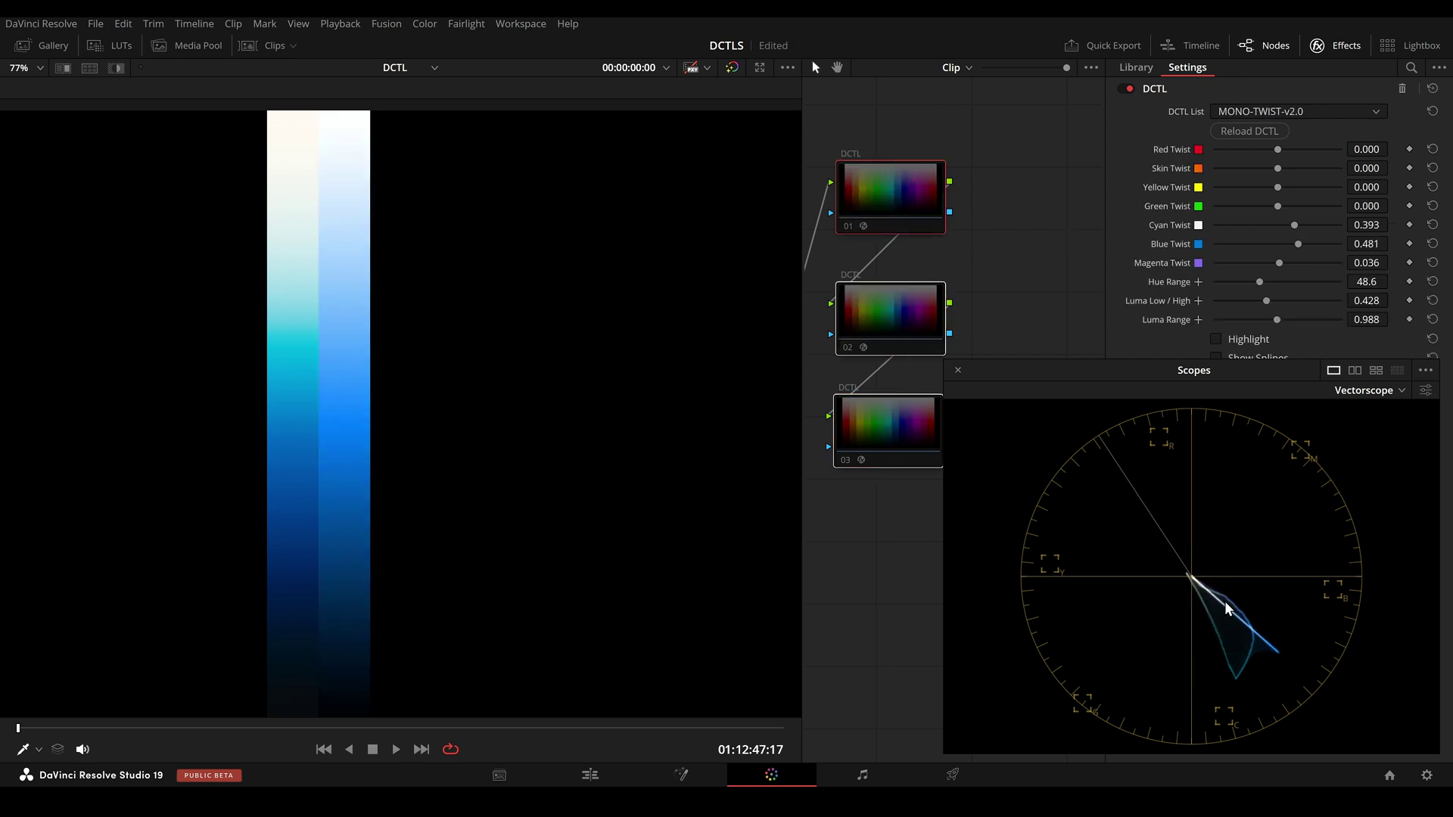
key(alt+d)
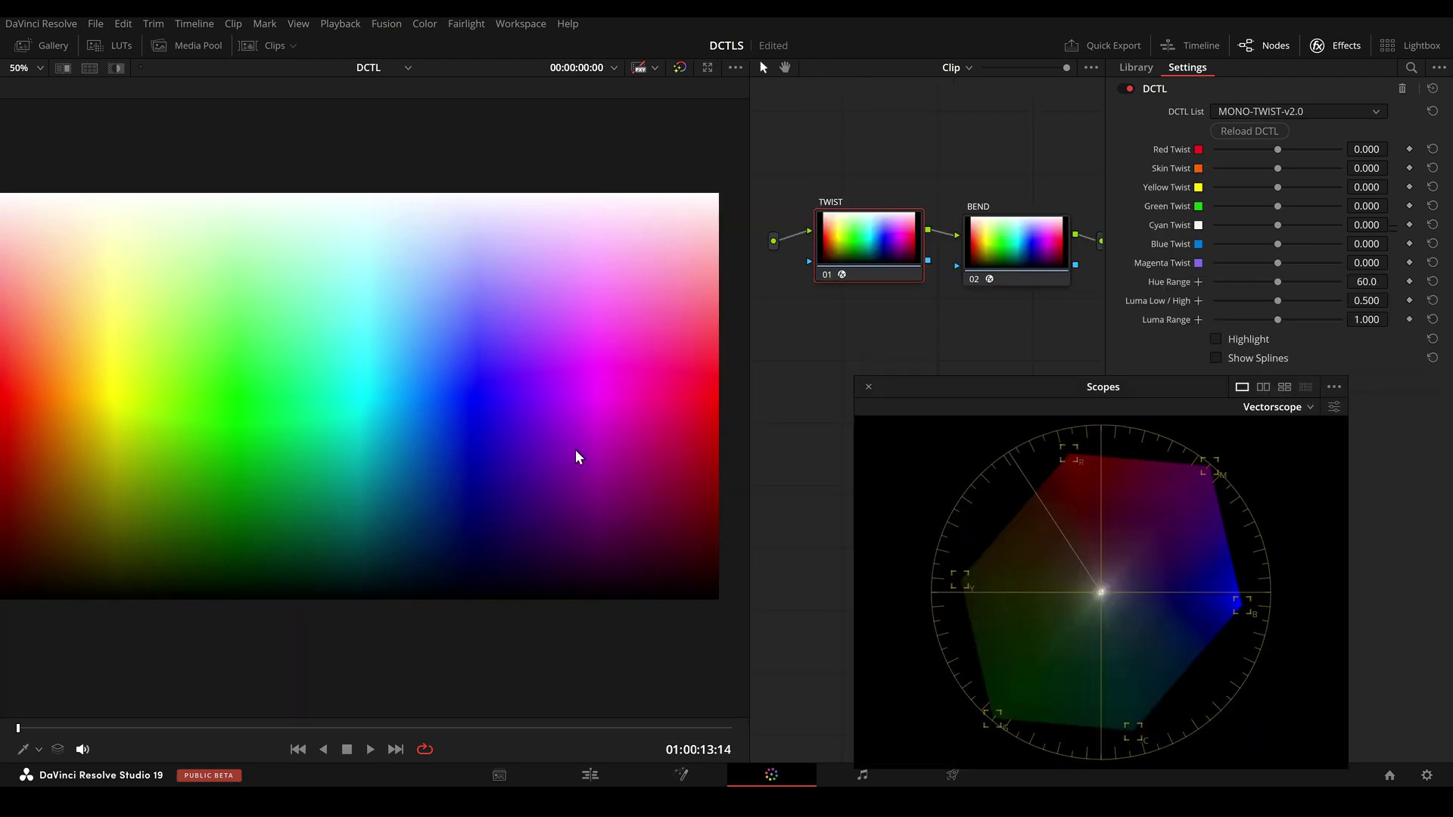
Set the TWIST node's Blue Twist to 0.339, bypass it, and select the BEND node
drag(1278, 247, 1307, 257)
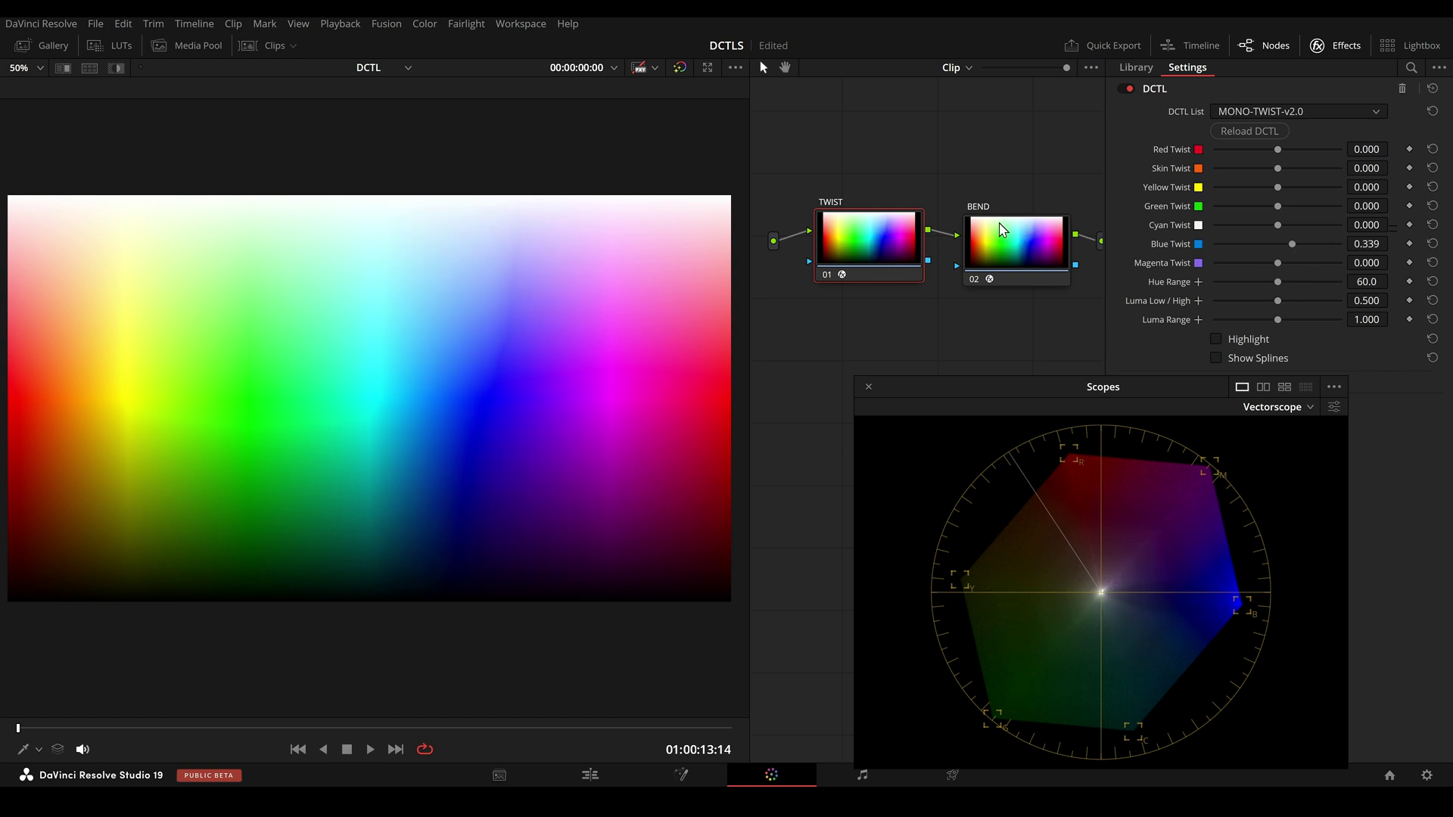
key(ctrl+d)
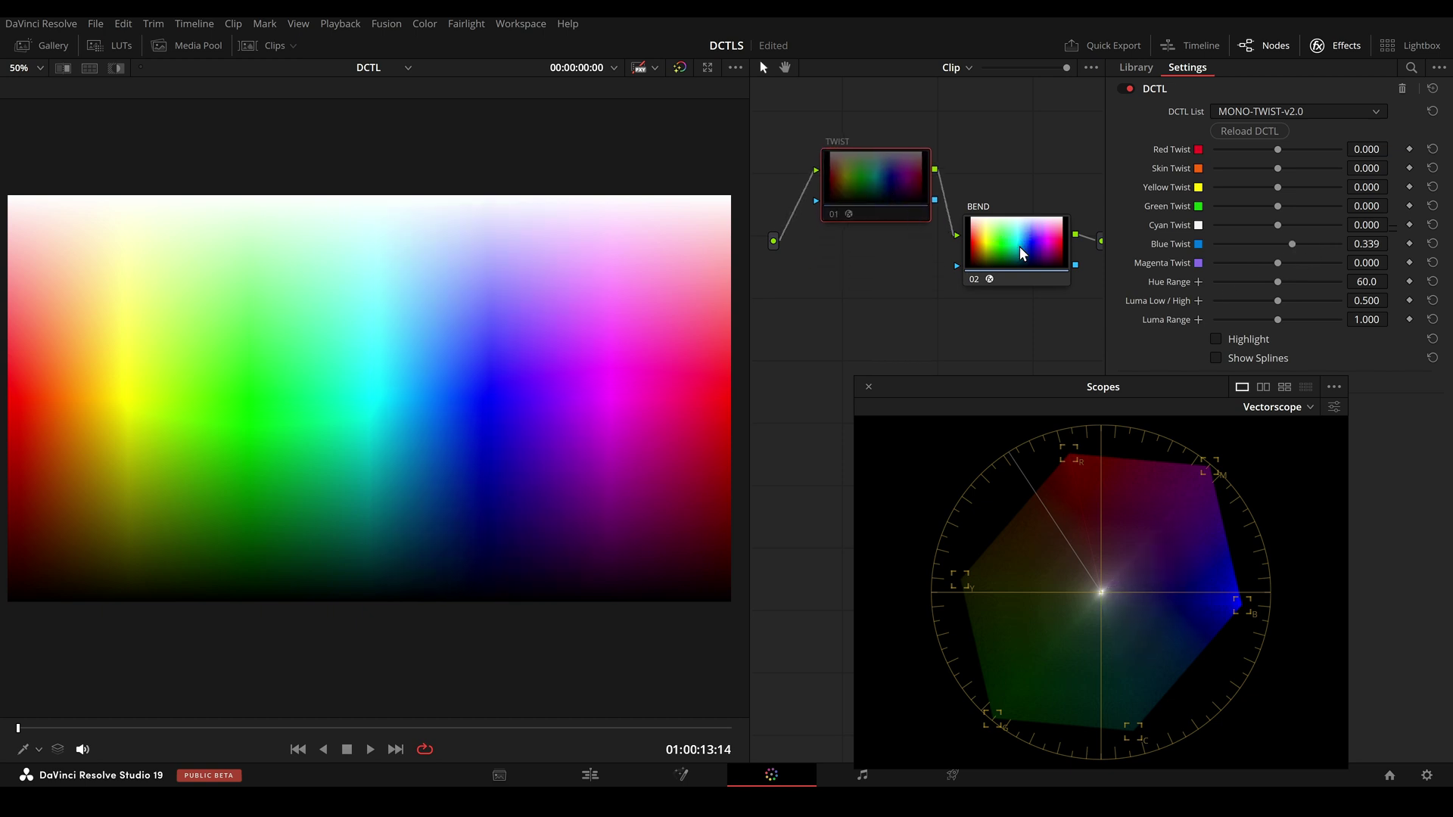
drag(1021, 253, 965, 280)
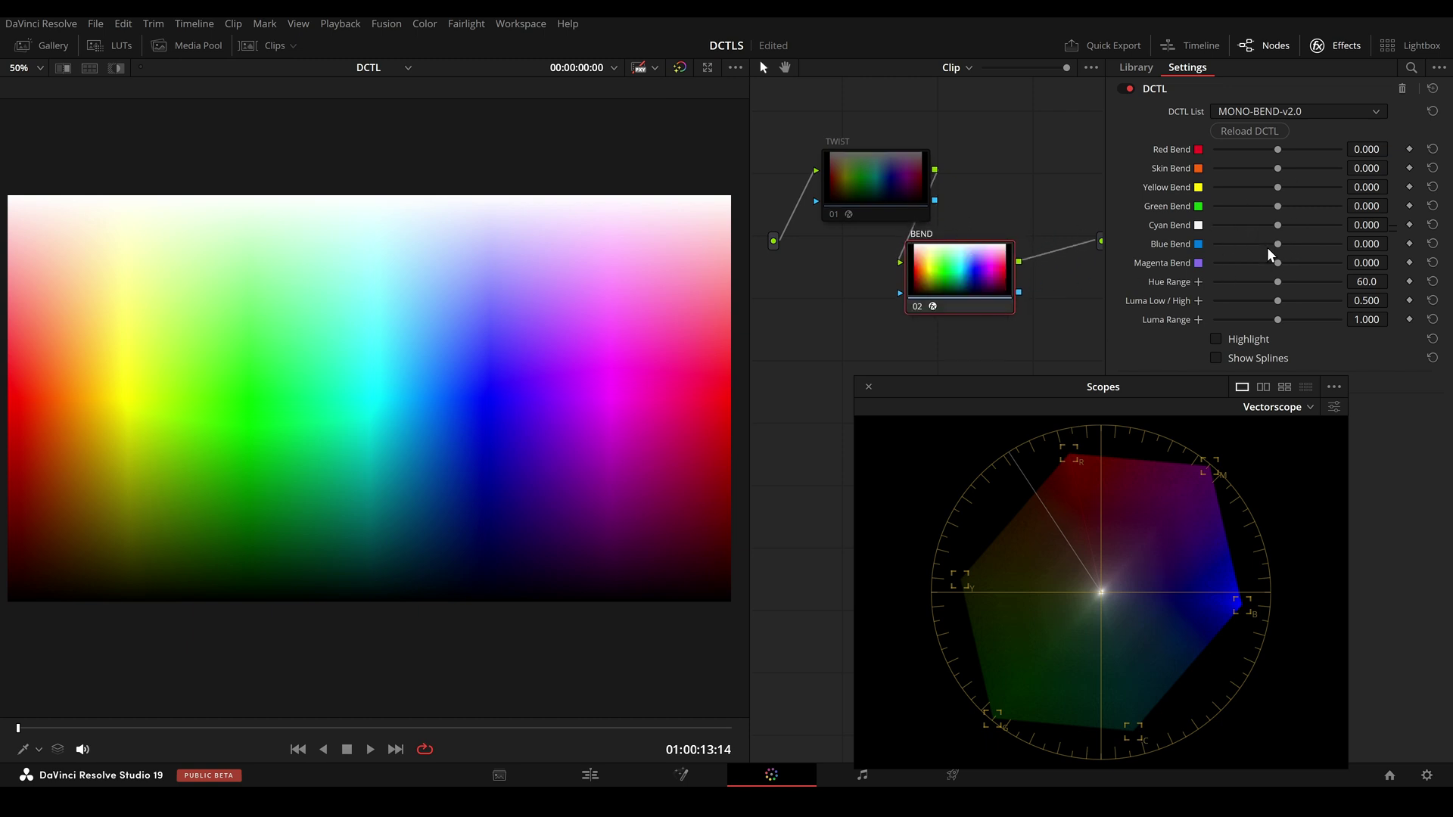
Sweep the chart's Blue Bend up and down, settling at 0.822
drag(1279, 245, 1320, 261)
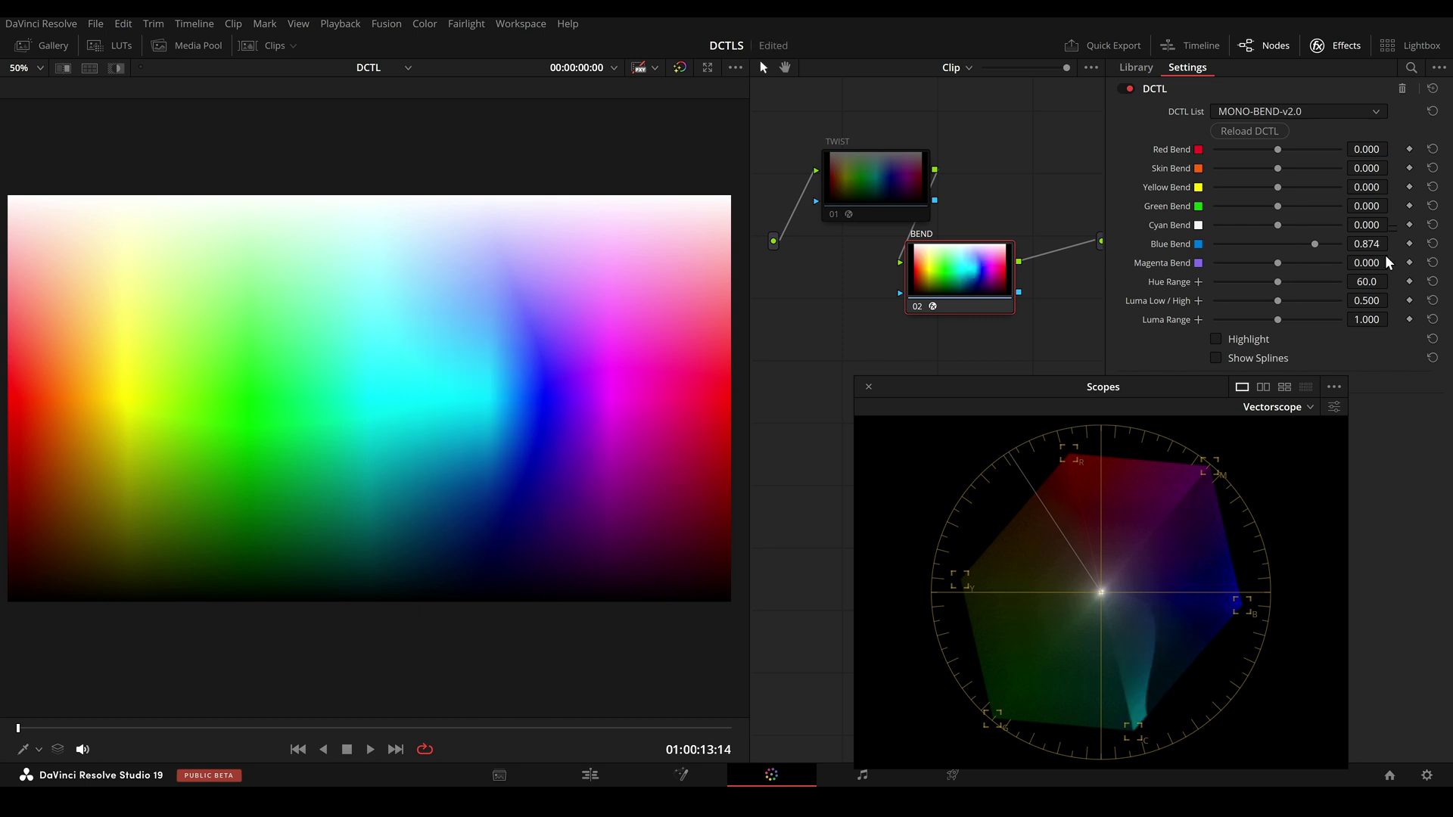
drag(1313, 251, 1284, 246)
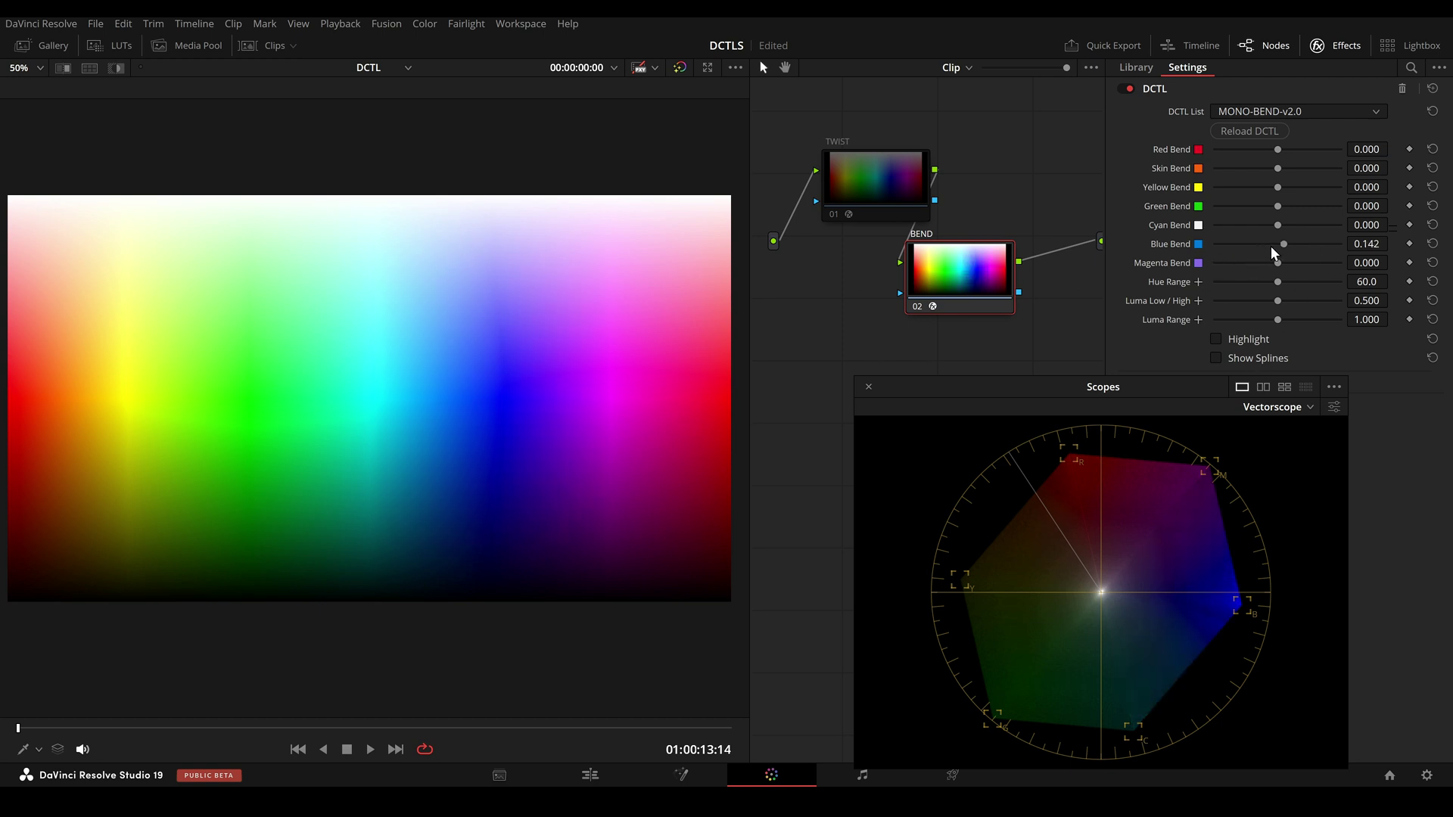
drag(1285, 249, 1314, 250)
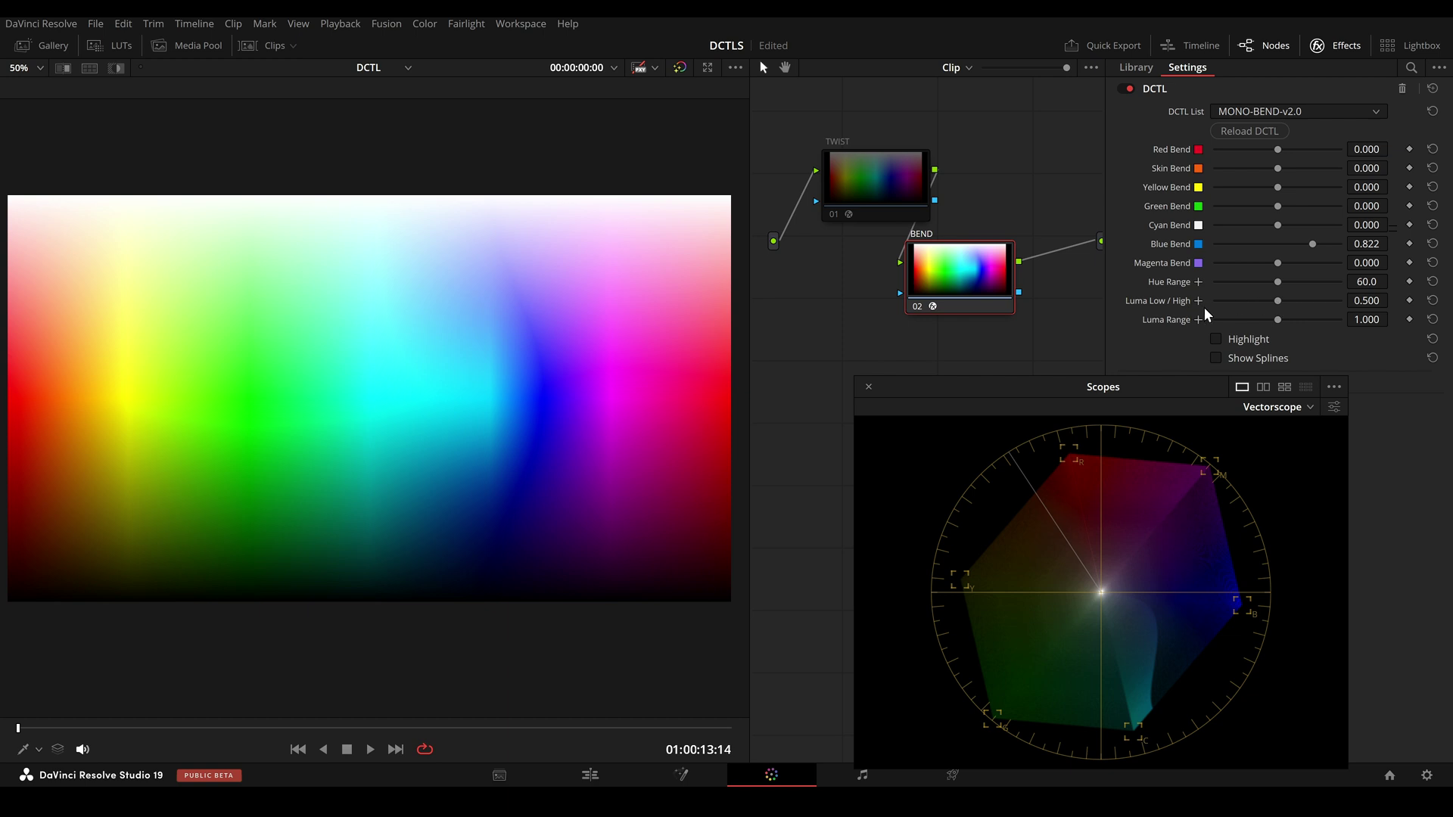
Lower Luma Low/High, reverse the Blue Bend, and widen Luma Range with Highlight on
drag(1279, 302, 1229, 311)
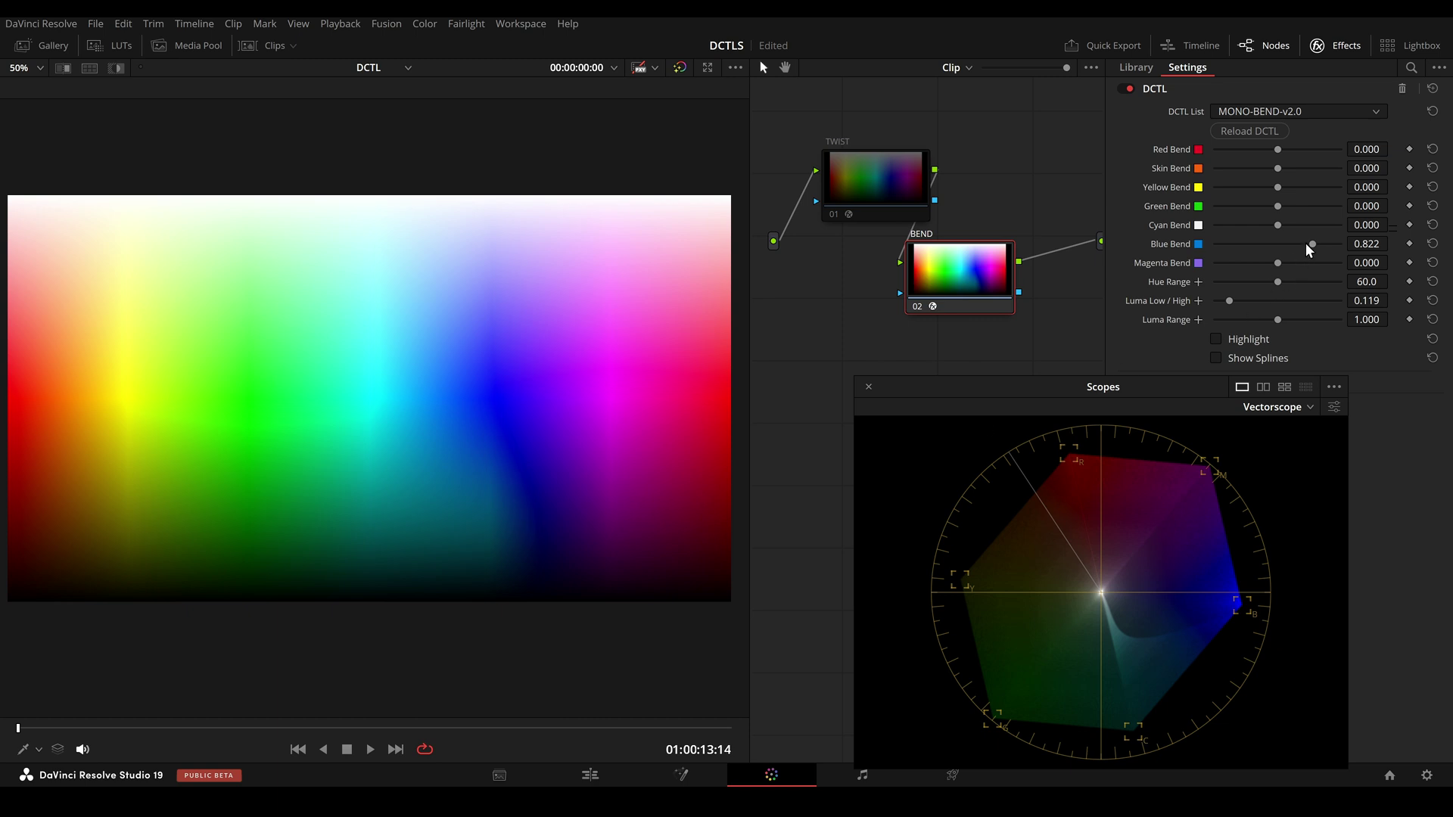
drag(1313, 250, 1248, 244)
click(1216, 339)
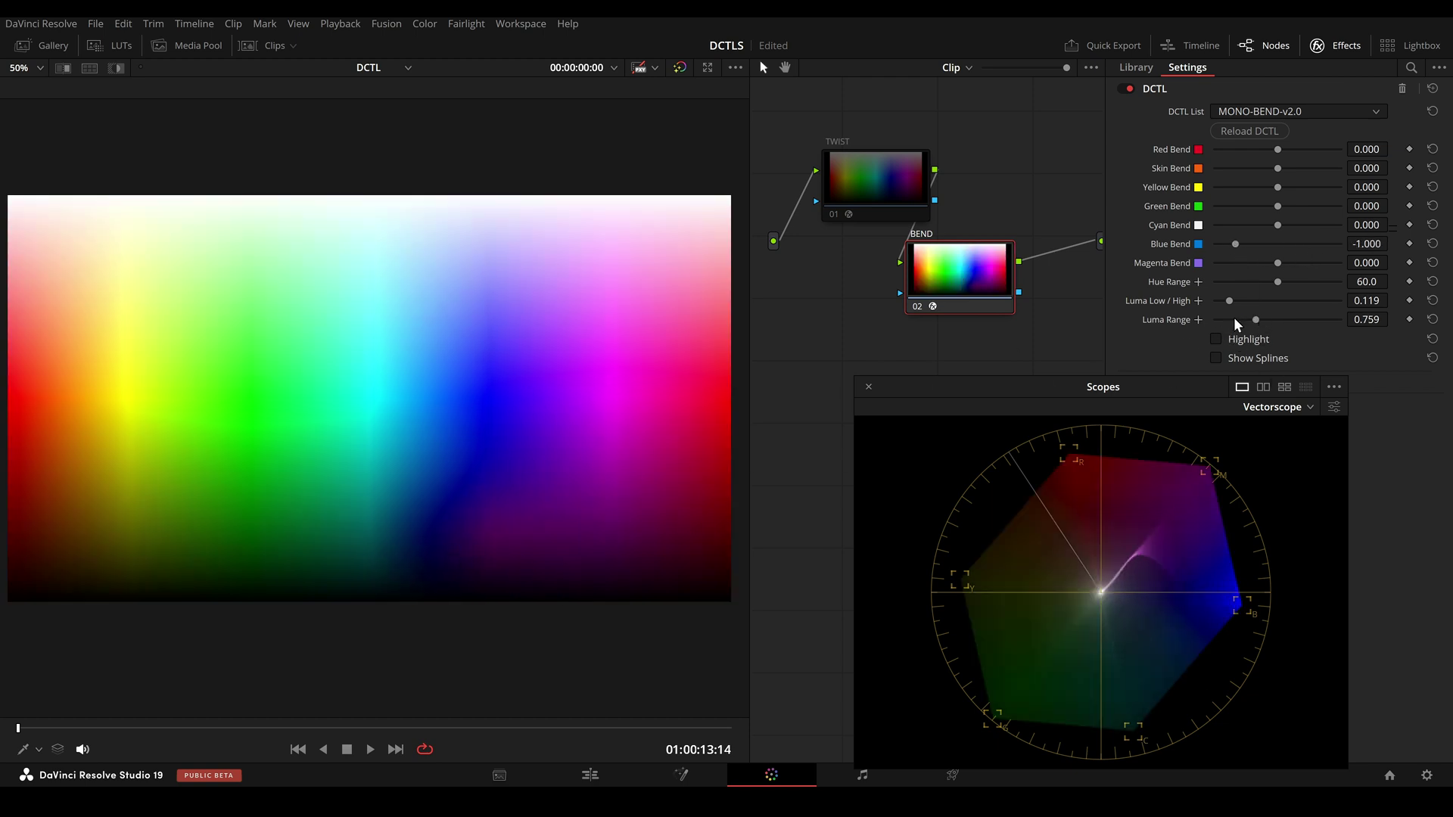
drag(1257, 326, 1312, 302)
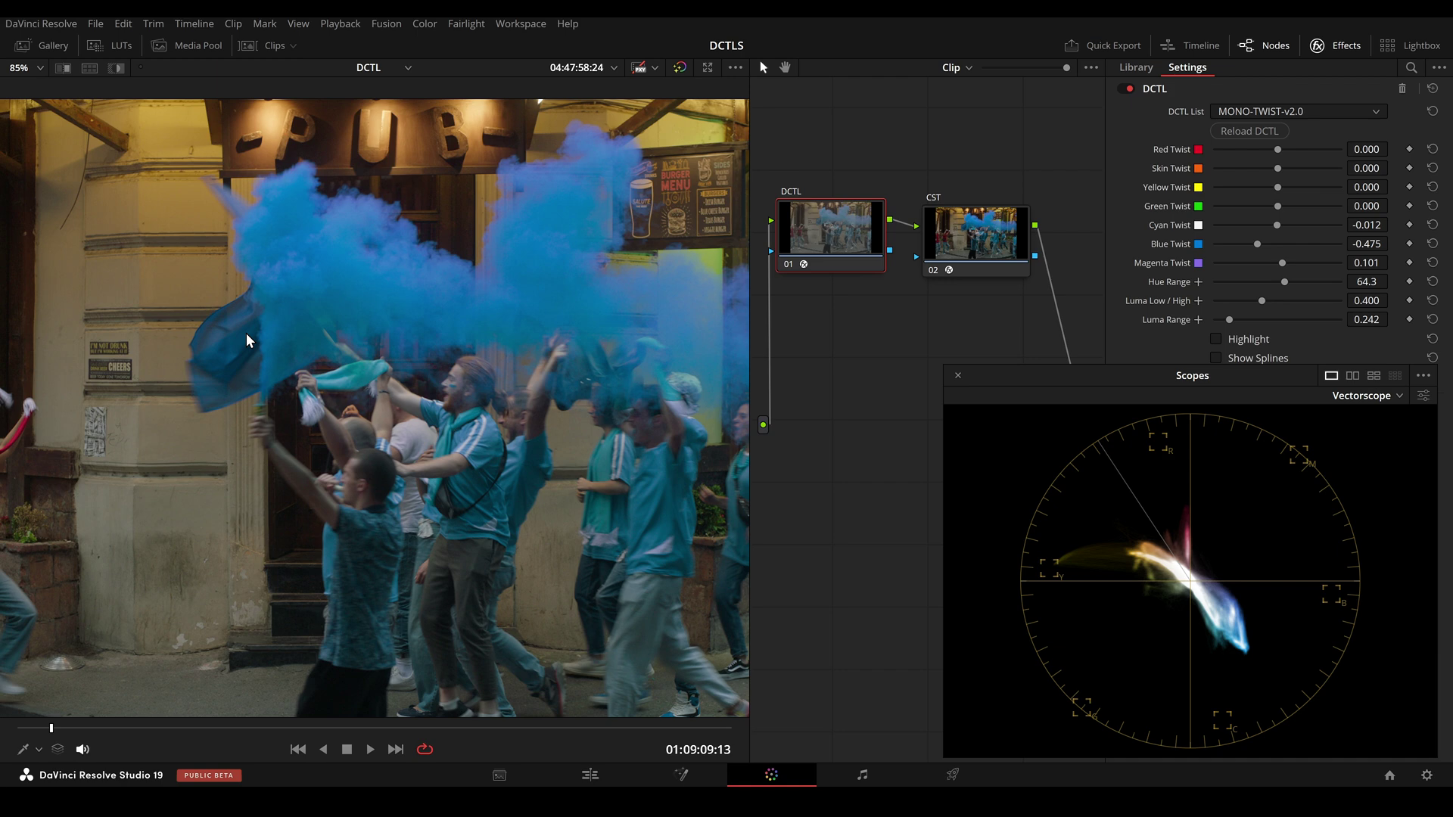
Switch the smoke clip's DCTL to MONO-BEND-v2.0, set Blue Bend 0.233, and enable Highlight
scroll(295, 380, up, 1)
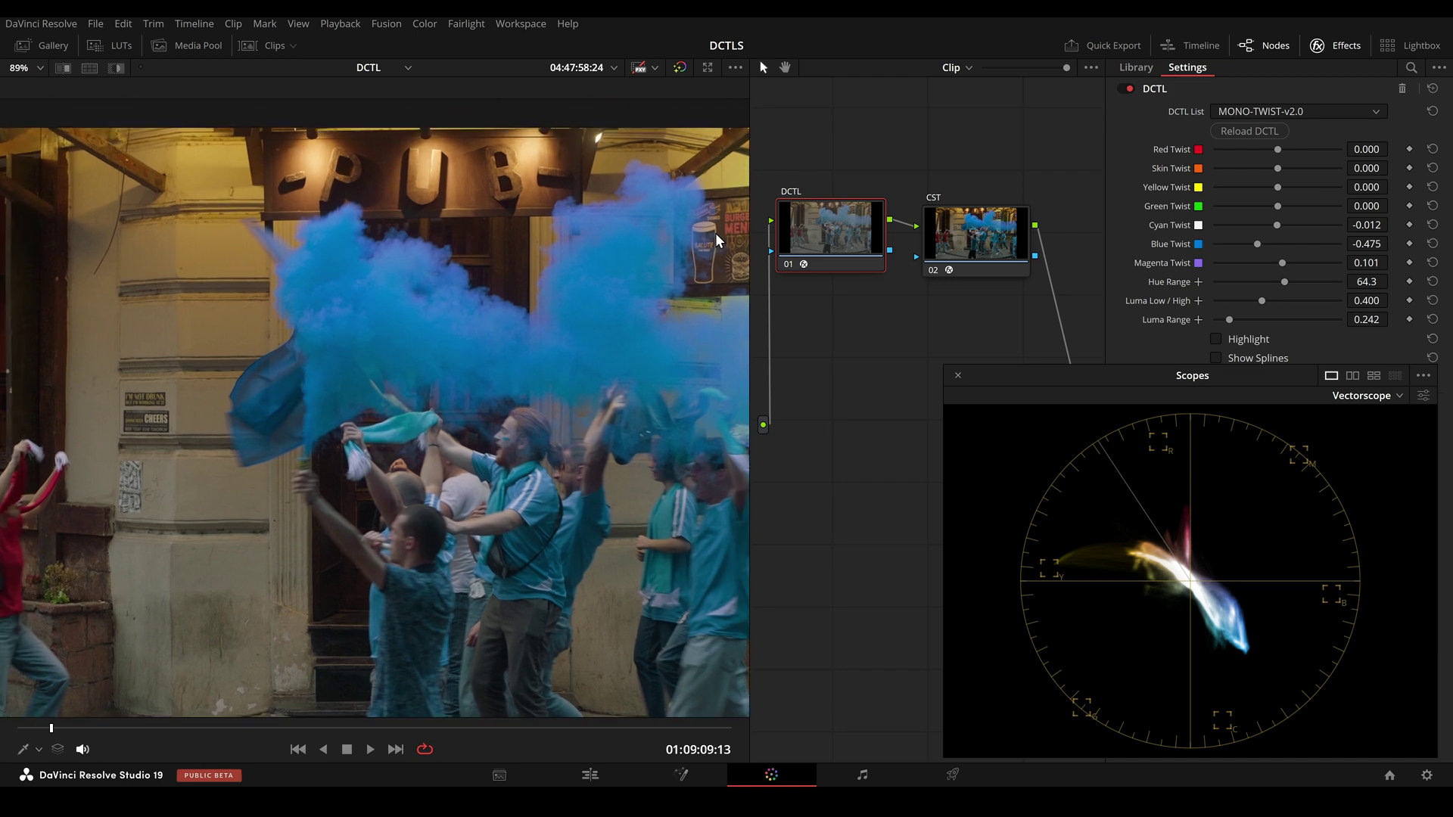
click(1294, 113)
click(1260, 148)
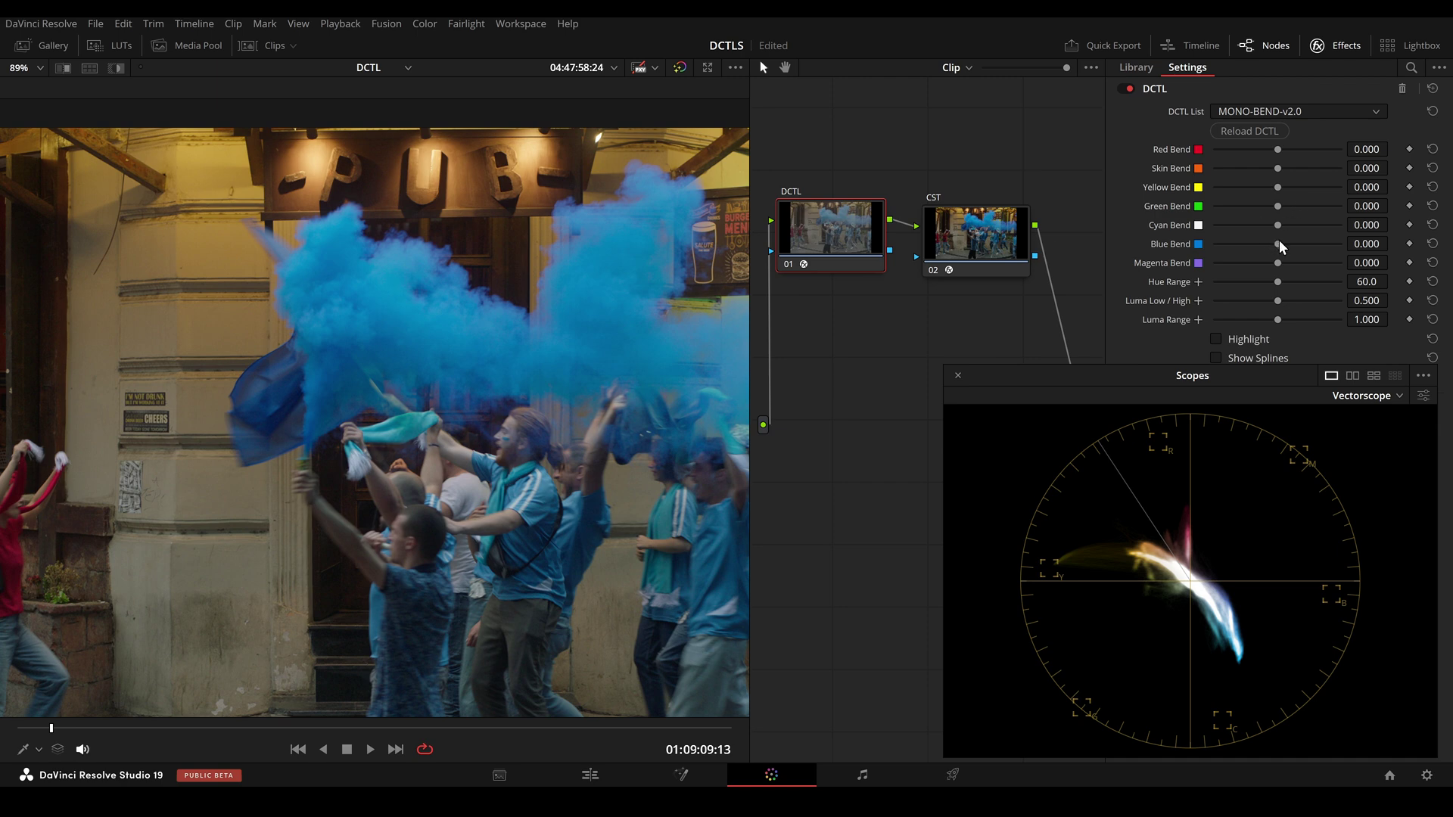
mouse_move(1278, 246)
mouse_down()
mouse_move(1304, 249)
mouse_move(1260, 250)
mouse_move(1279, 255)
mouse_move(1266, 262)
mouse_move(1289, 252)
mouse_up()
click(1247, 340)
Set Blue Bend to 0.626 and narrow Luma Range to 0.450, then view full colour
scroll(488, 409, up, 2)
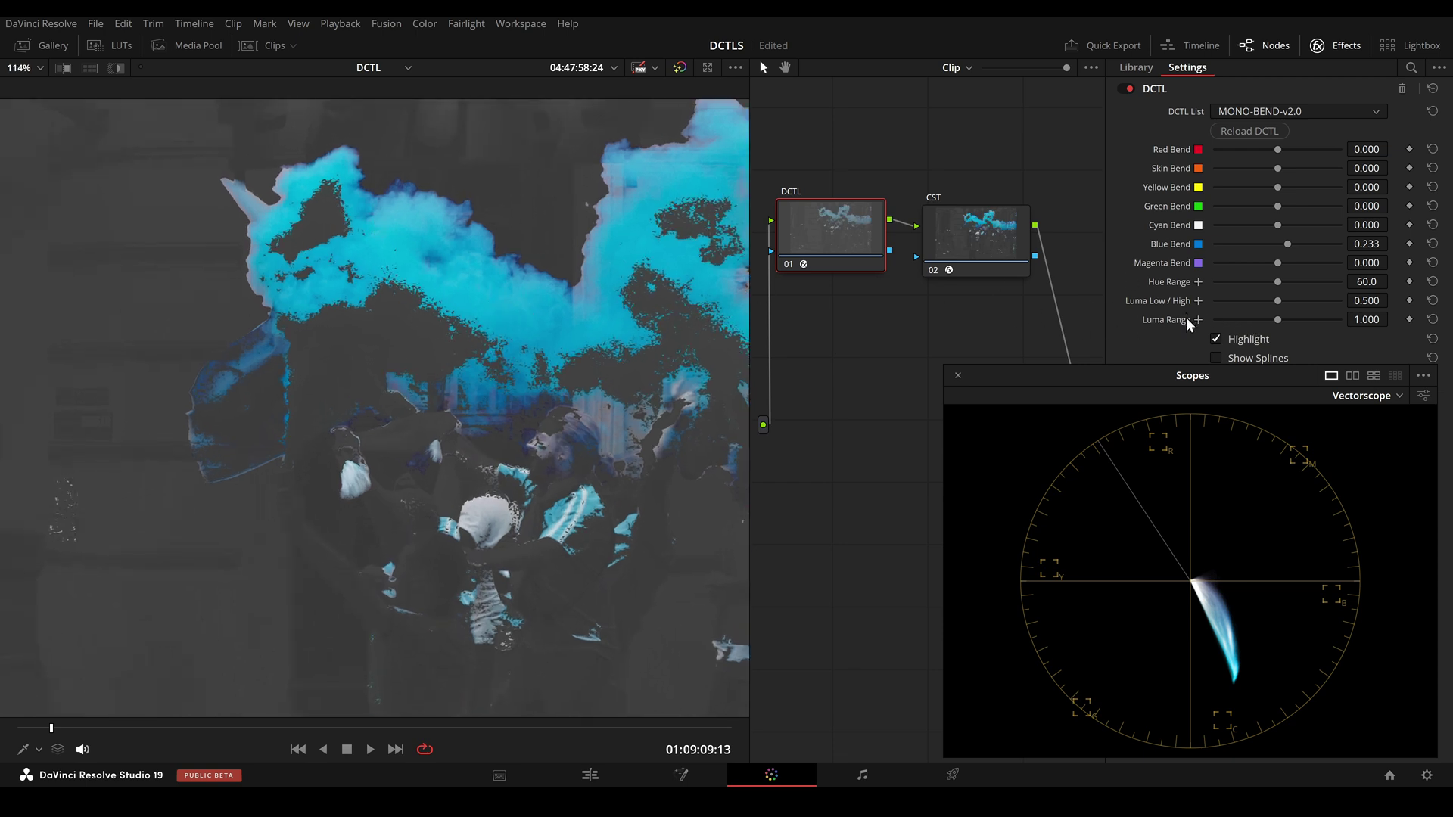
mouse_move(1278, 320)
mouse_down()
mouse_move(1229, 321)
mouse_move(1272, 301)
mouse_move(1233, 318)
mouse_move(1252, 321)
mouse_up()
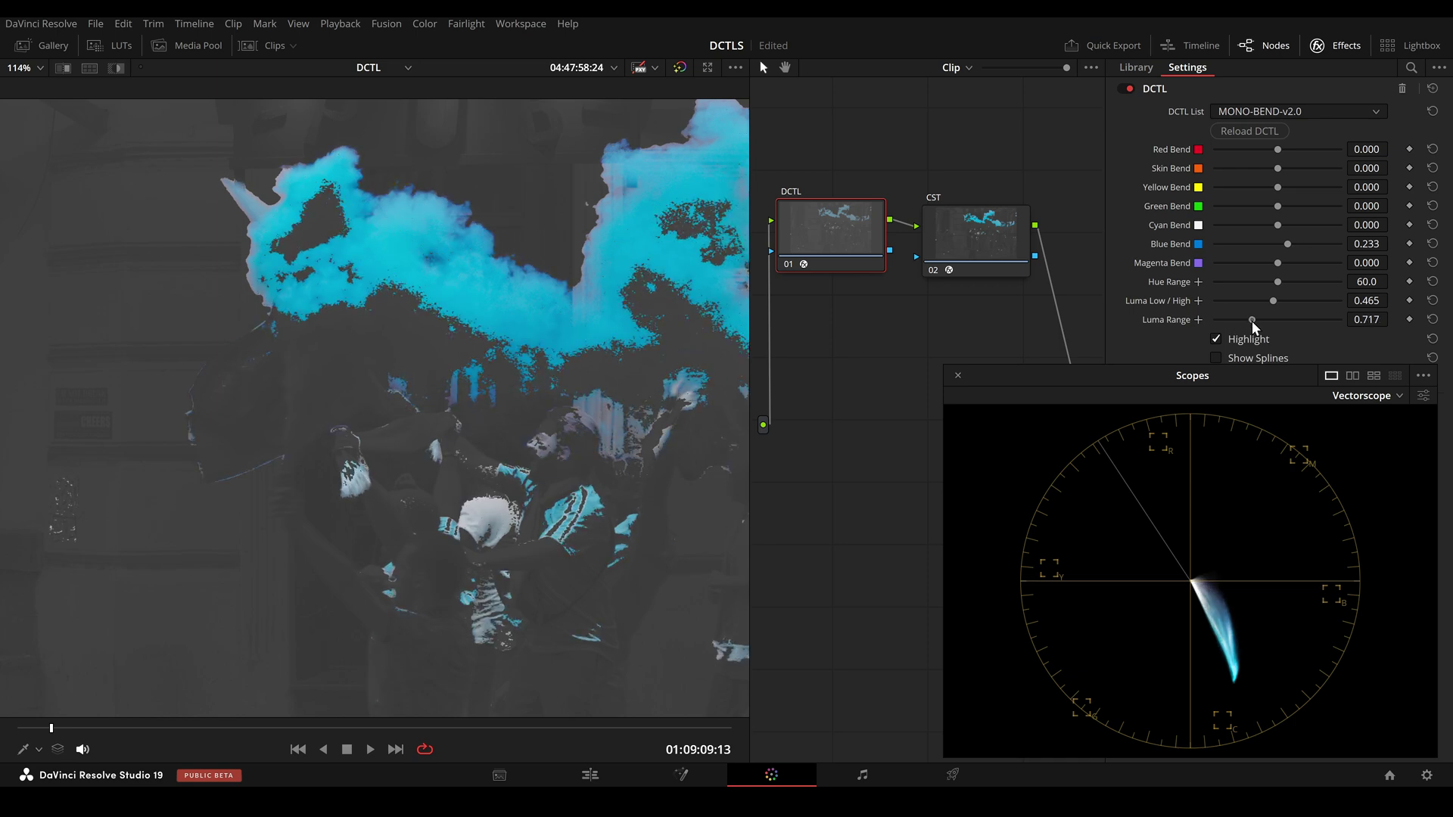
drag(1287, 243, 1301, 243)
drag(1252, 319, 1231, 317)
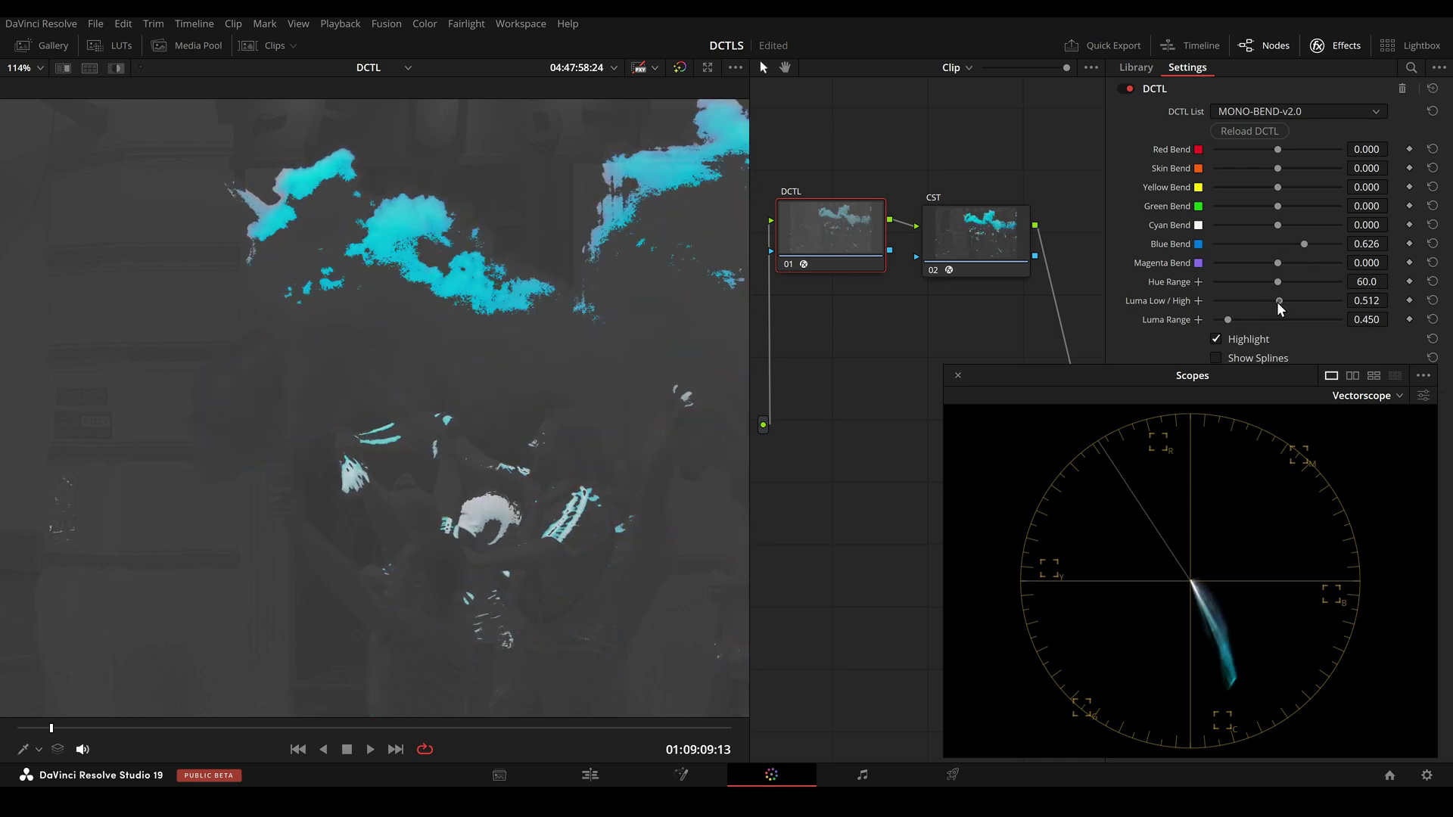
click(1216, 339)
Bend the smoke toward purple and compare before and after while playing the clip
scroll(414, 415, up, 1)
drag(414, 415, 383, 422)
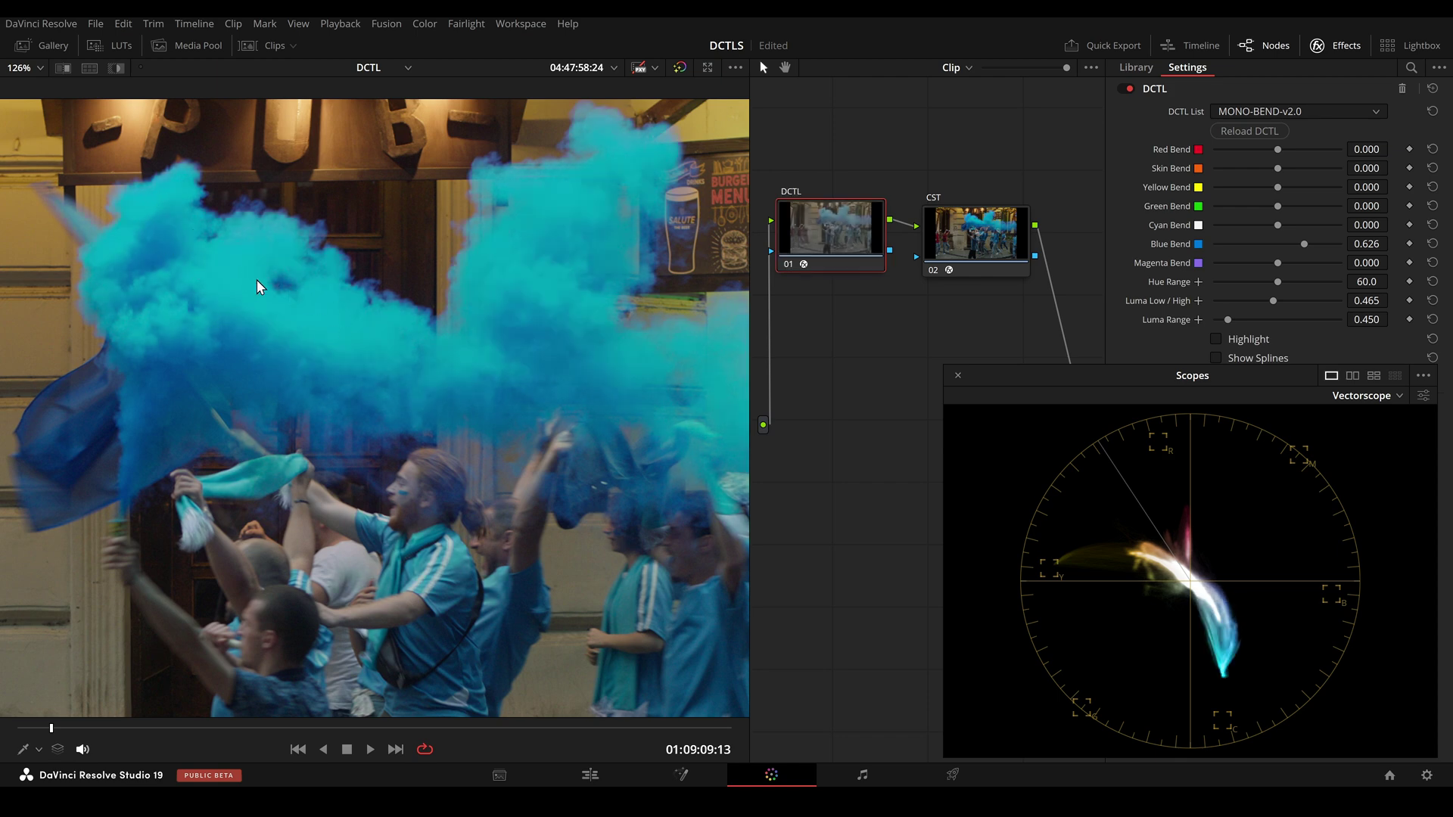
scroll(261, 287, up, 1)
drag(414, 352, 405, 373)
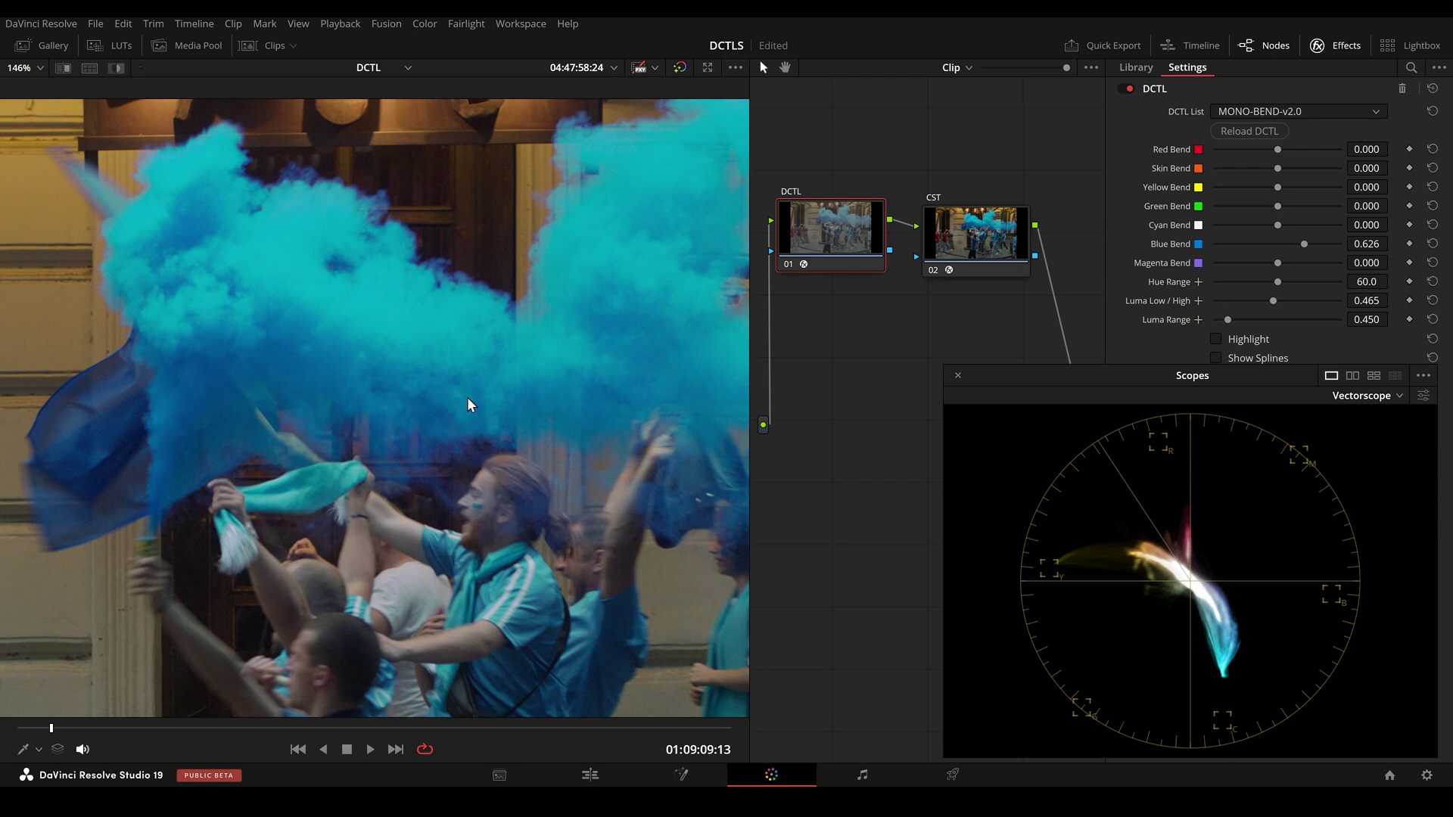
drag(1305, 250, 1220, 259)
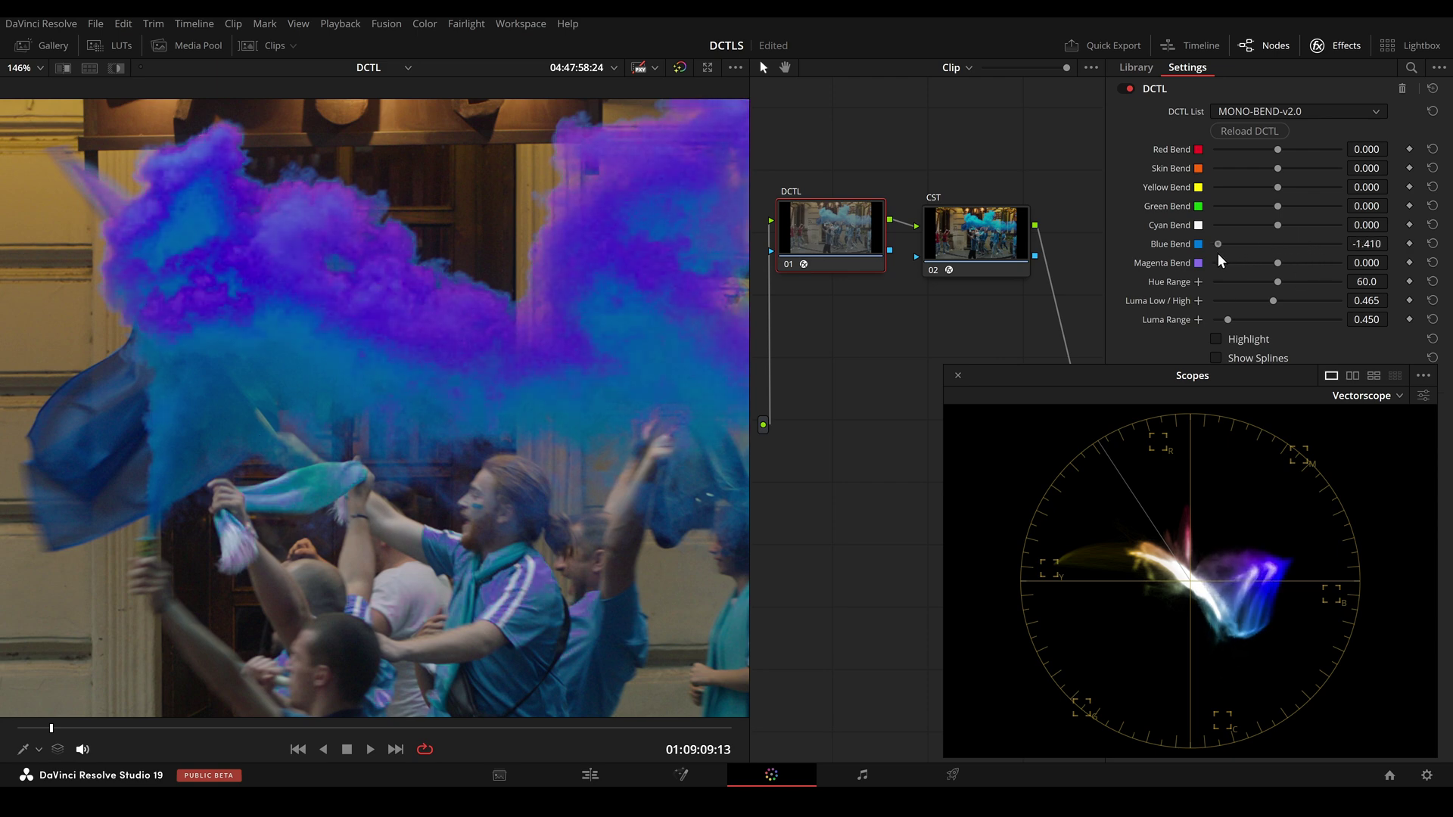
drag(564, 362, 568, 375)
drag(584, 324, 480, 324)
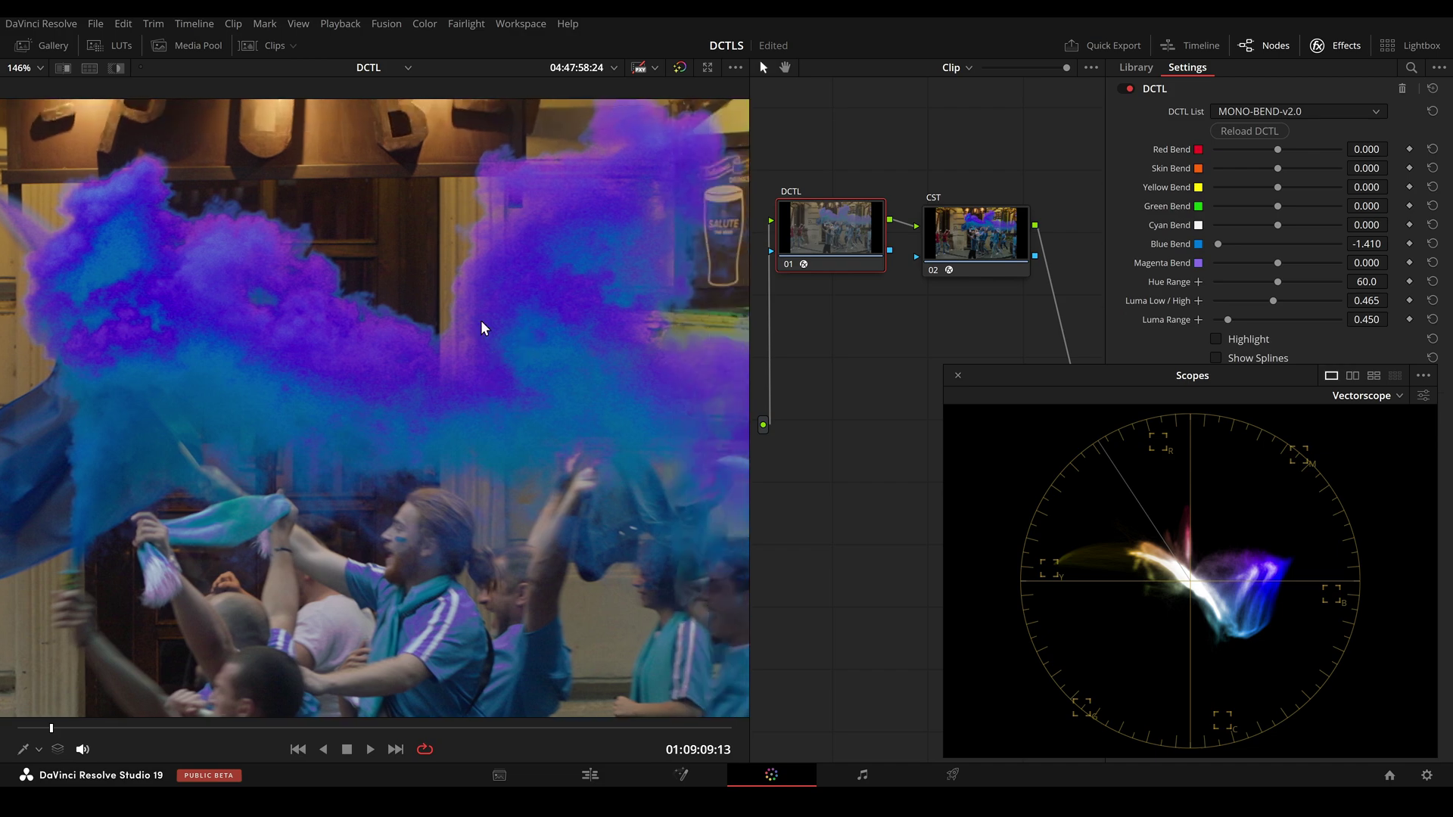
key(ctrl+d)
key(ctrl+d)
key(space)
scroll(454, 350, down, 3)
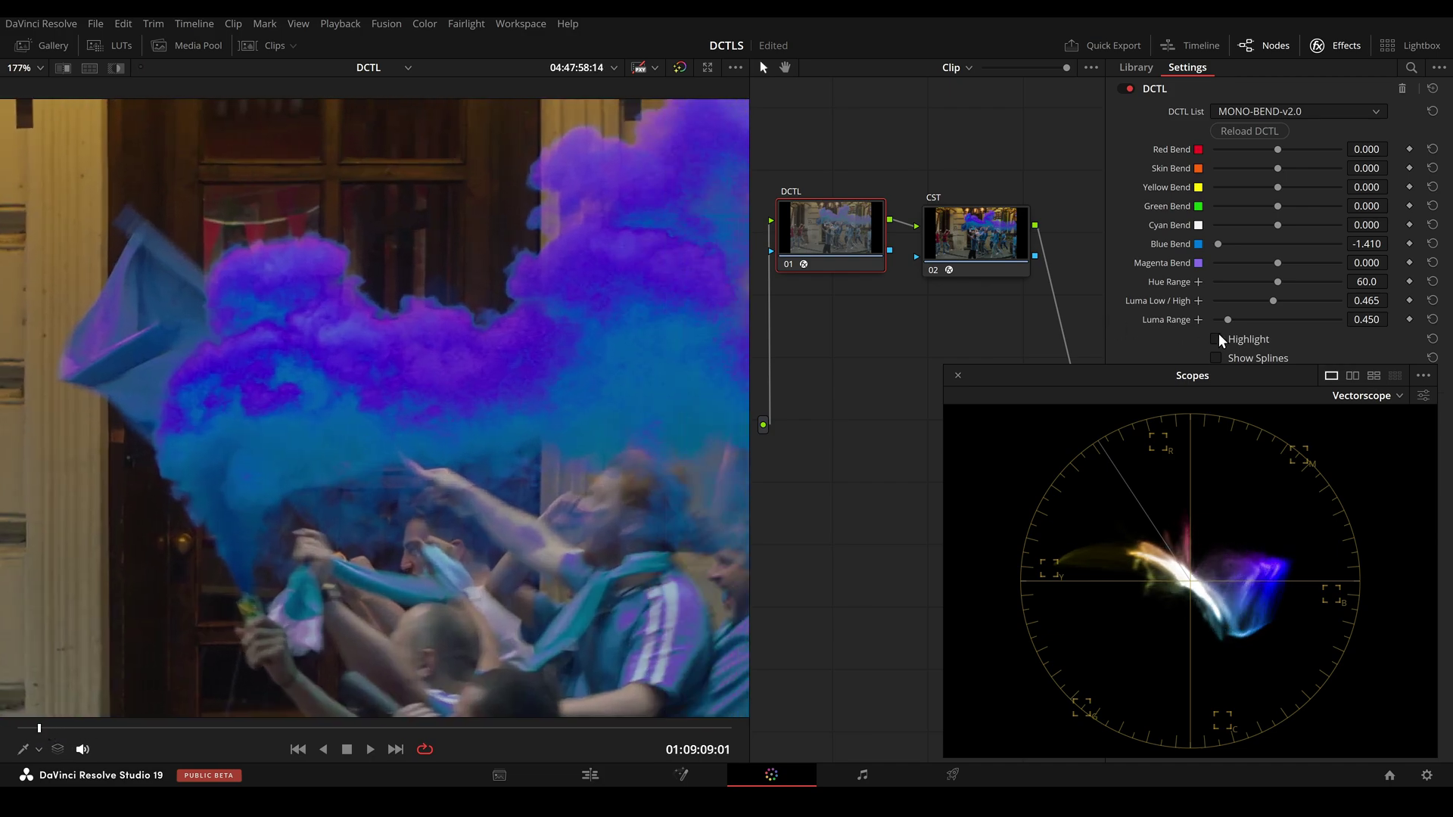
Widen the Luma Range using Highlight, then replay and compare the bend on and off
click(1235, 340)
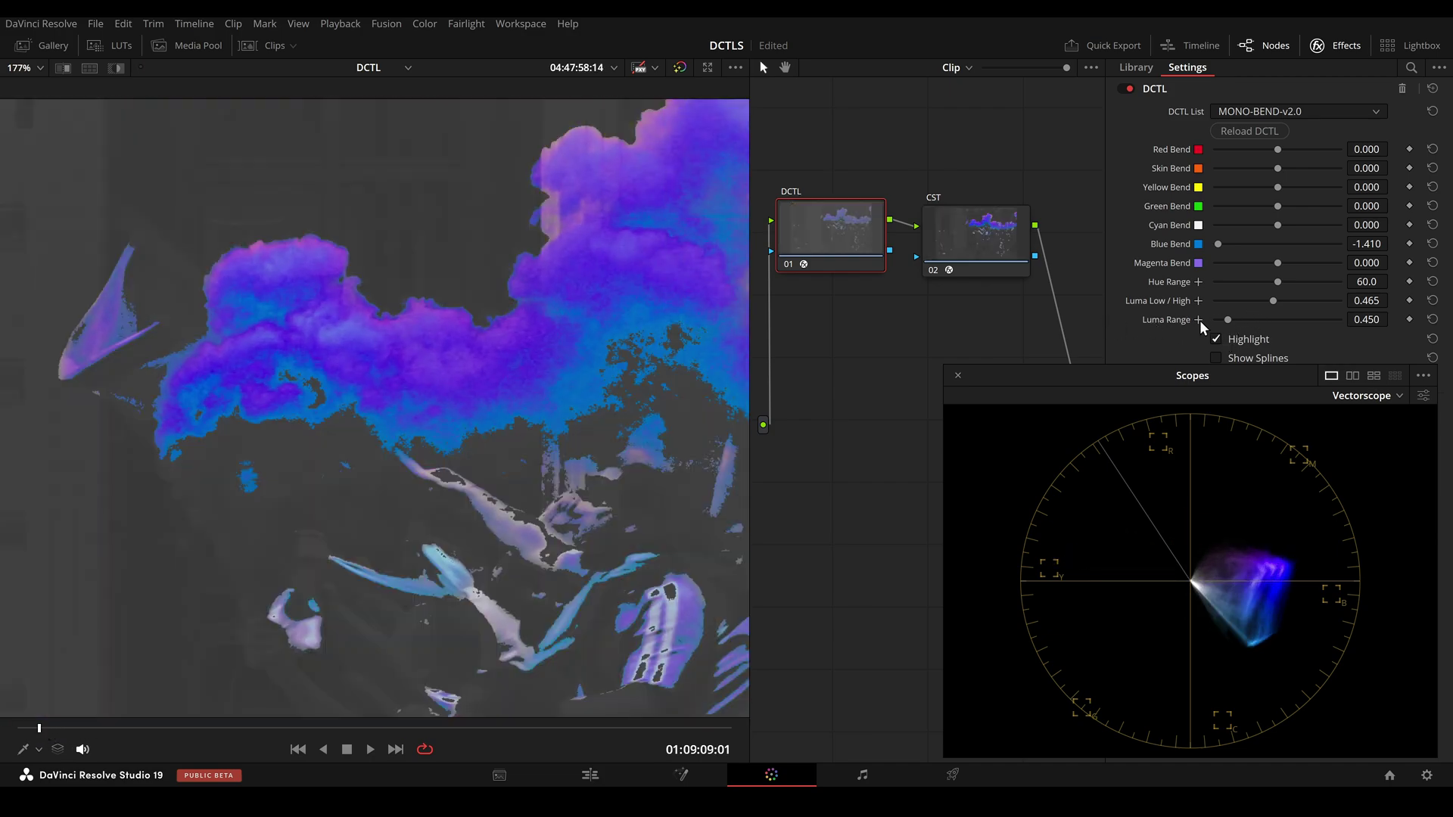
drag(1228, 319, 1288, 300)
click(1244, 340)
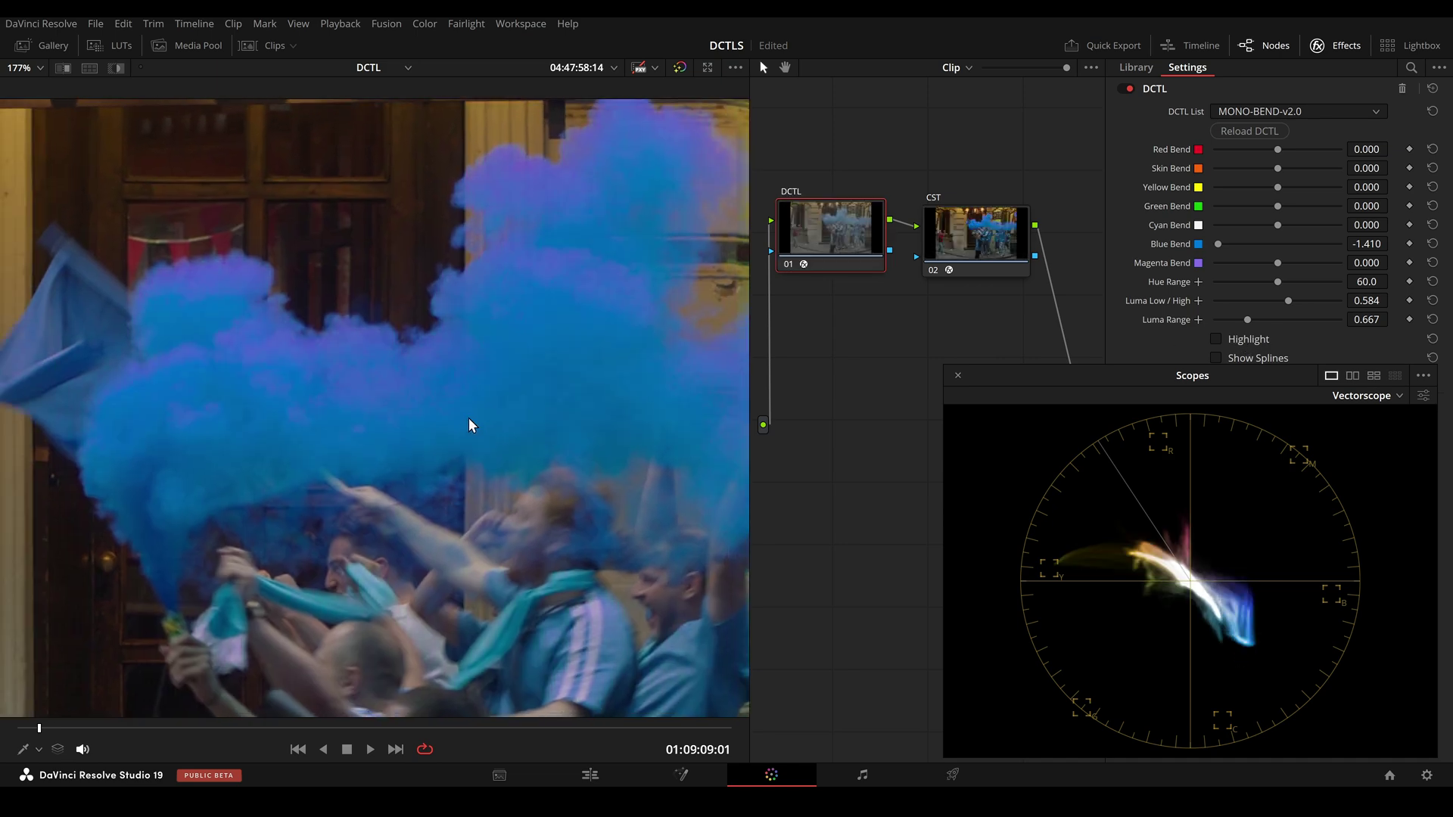
key(space)
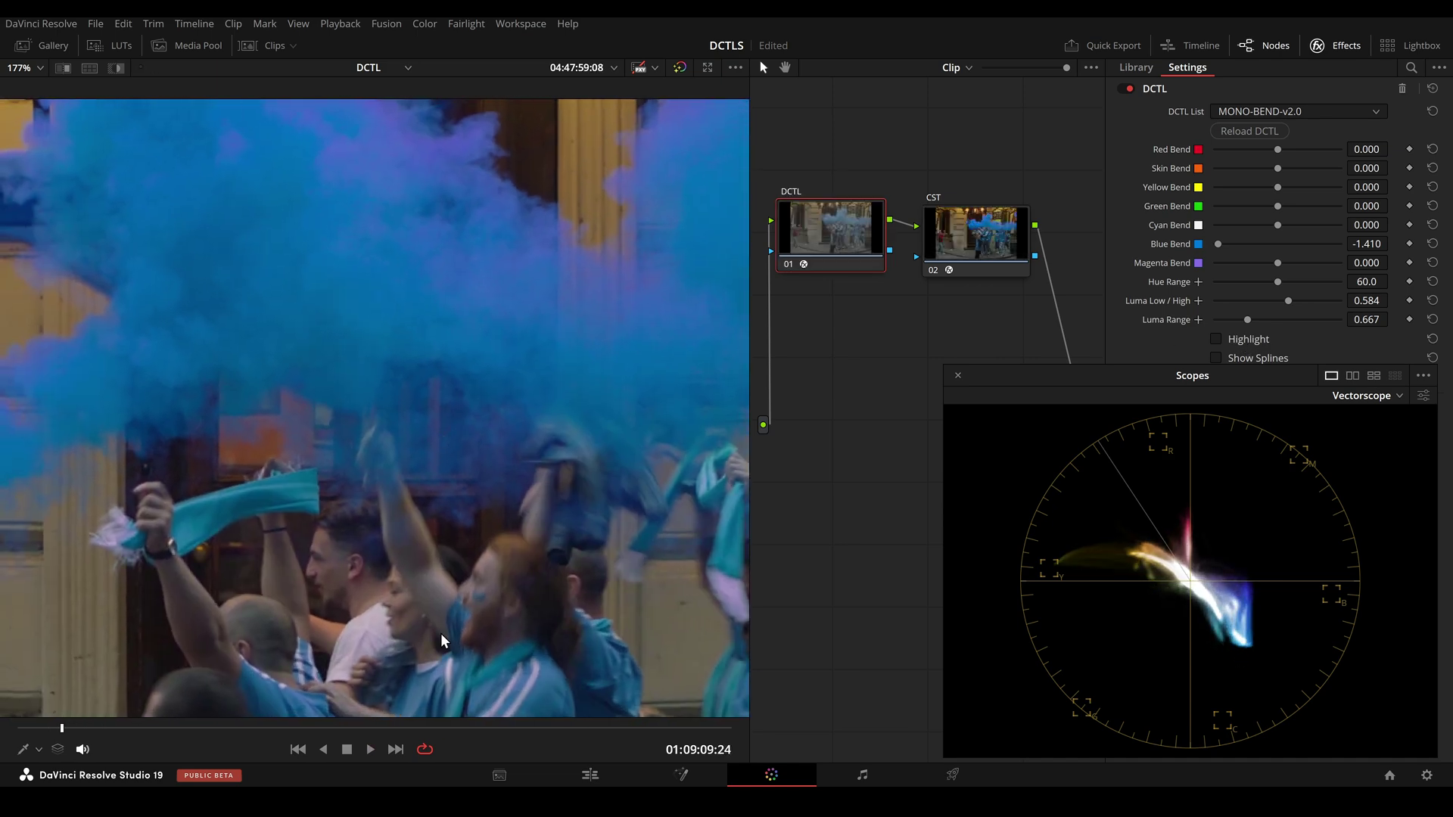
click(43, 728)
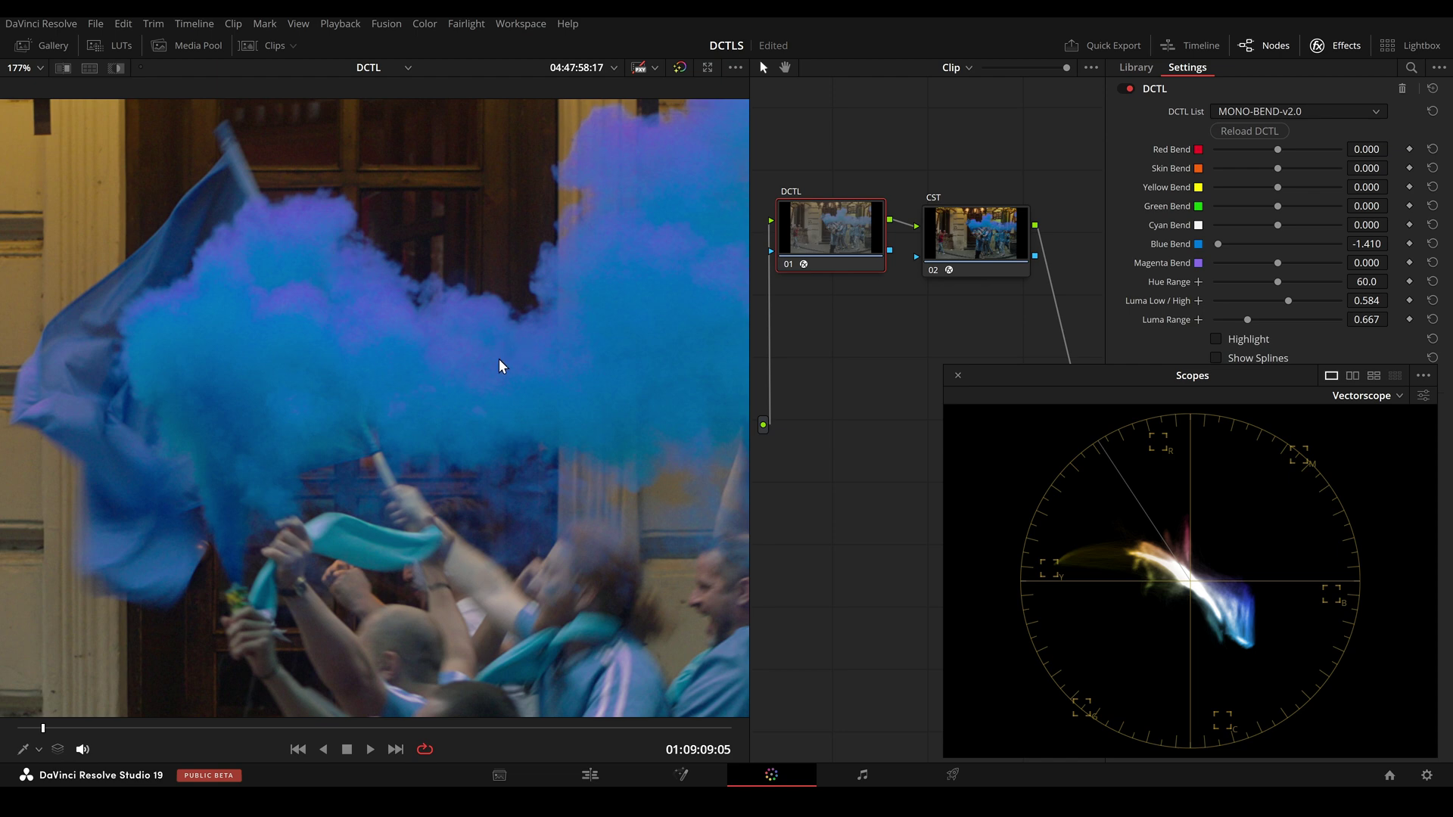
drag(500, 366, 439, 383)
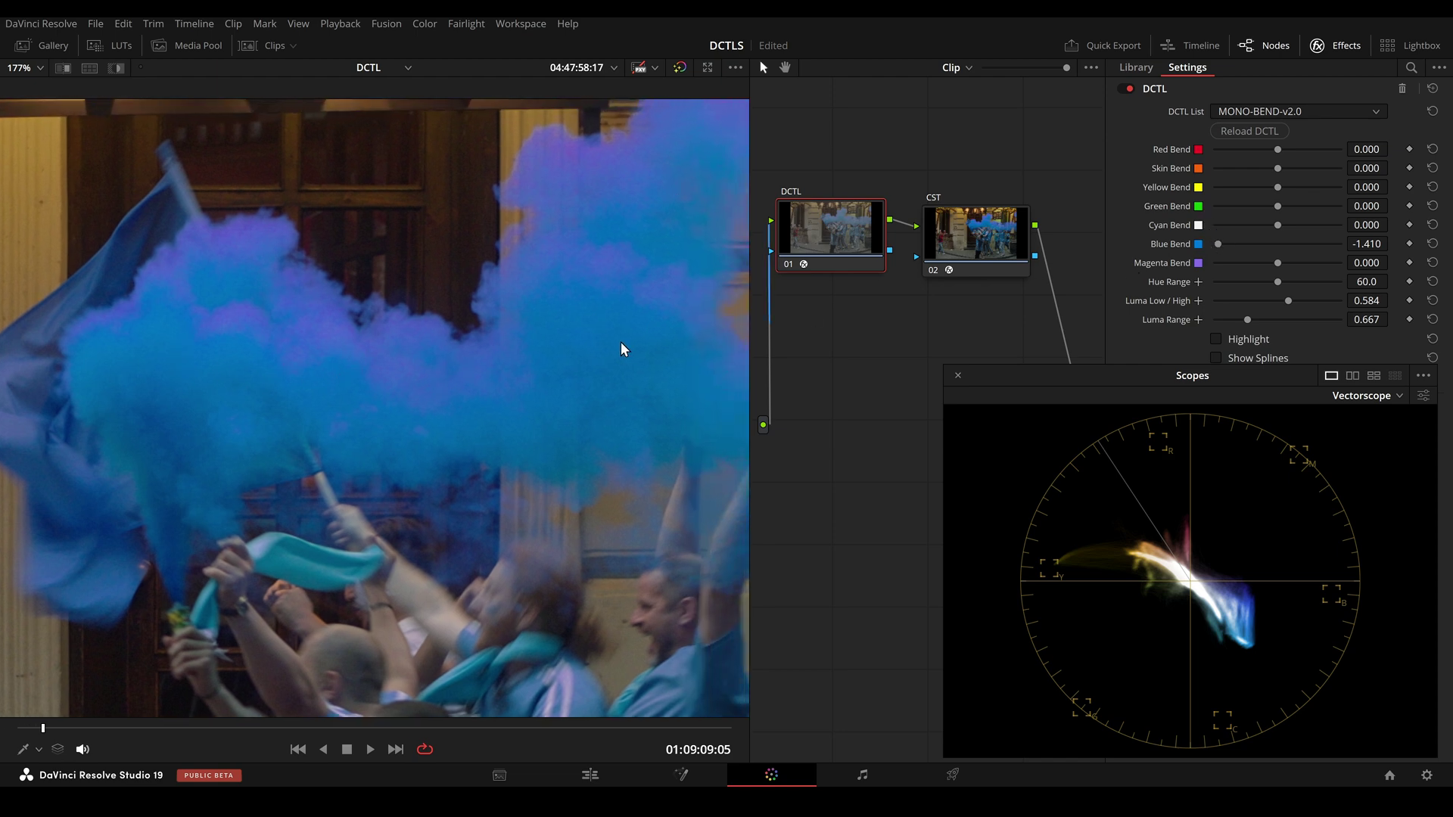
key(ctrl+d)
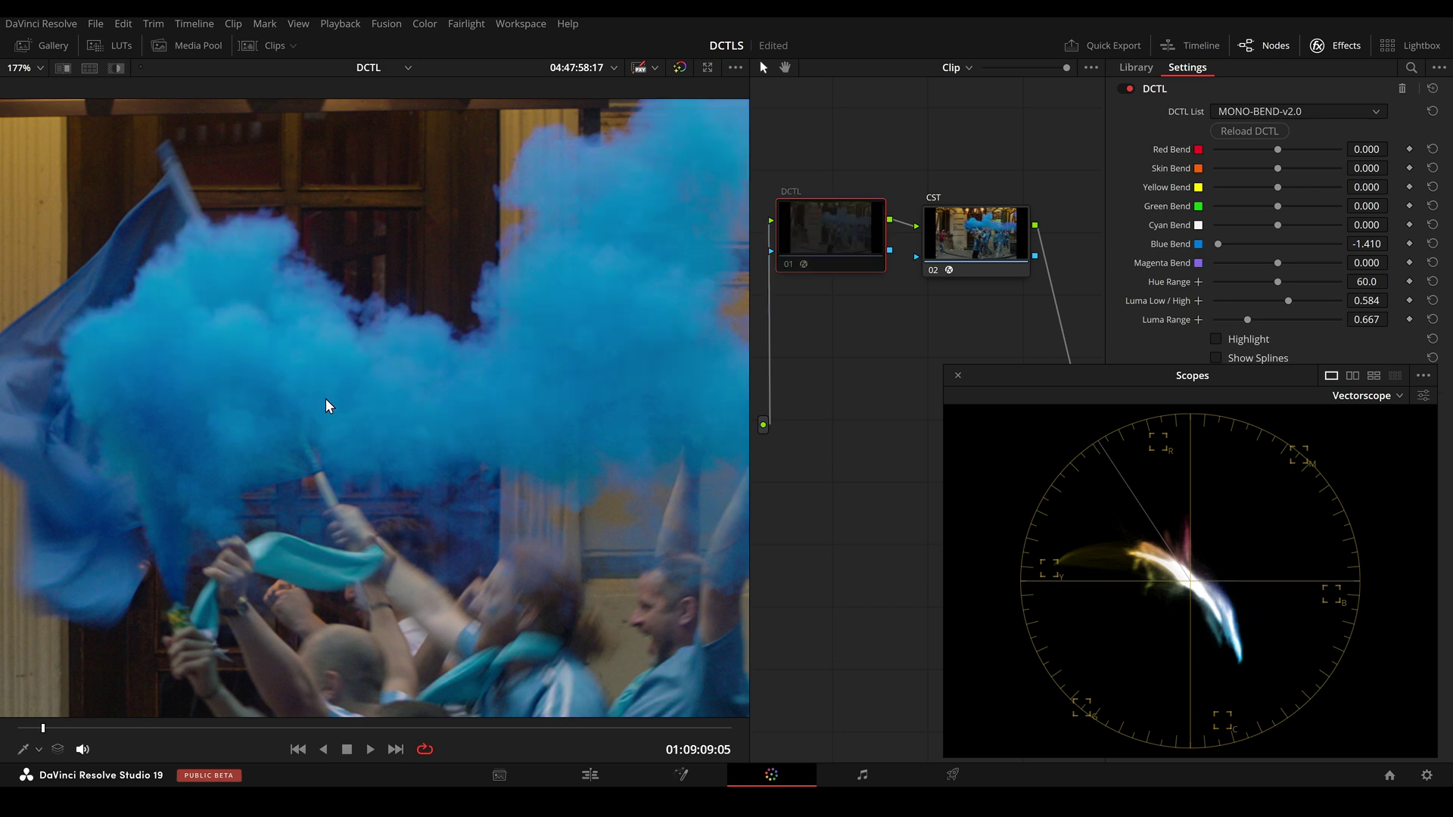
key(ctrl+d)
Swing the blue smoke from violet to vivid cyan with Blue Bend at 1.500
scroll(333, 428, up, 2)
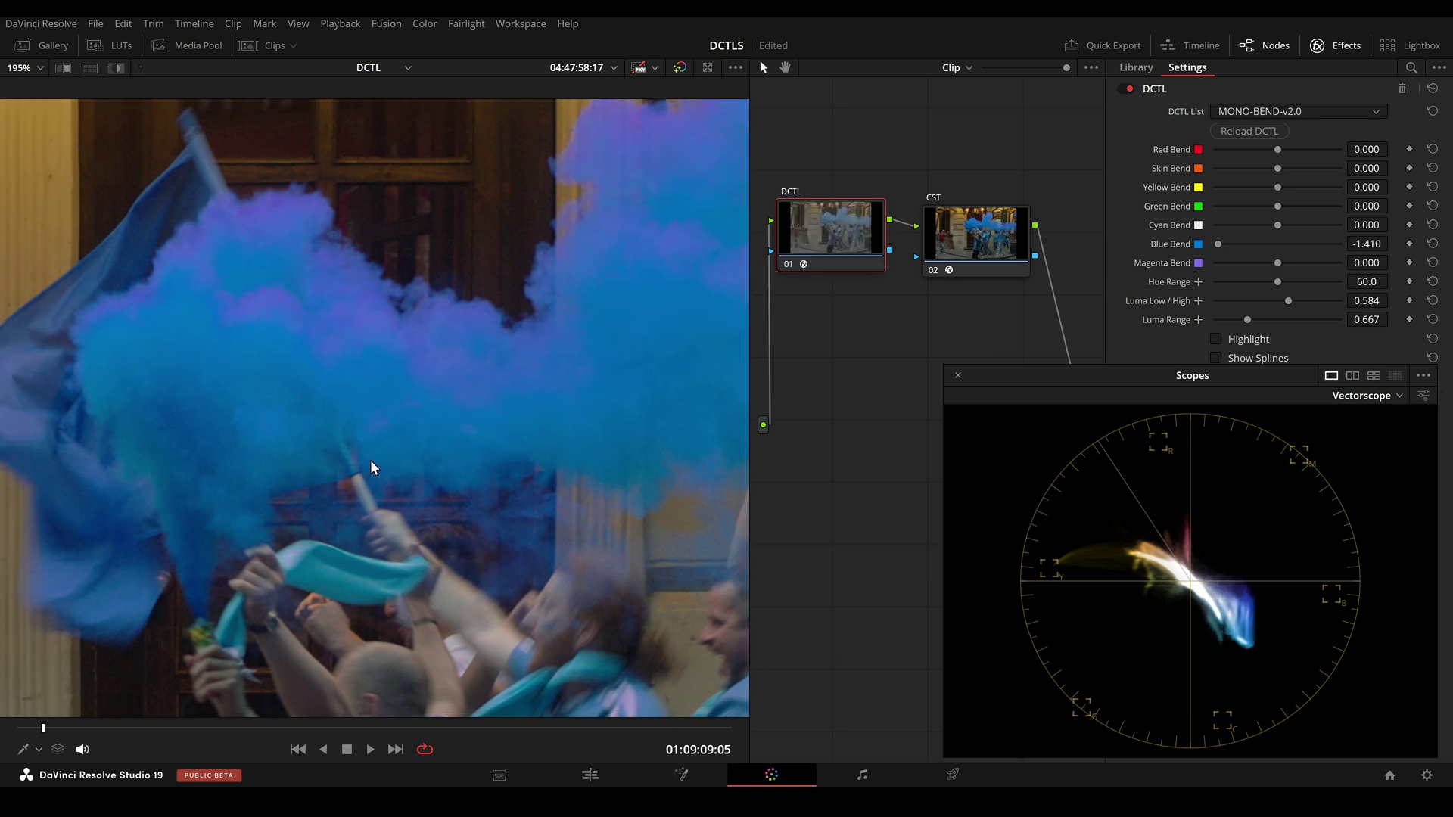
scroll(334, 482, up, 3)
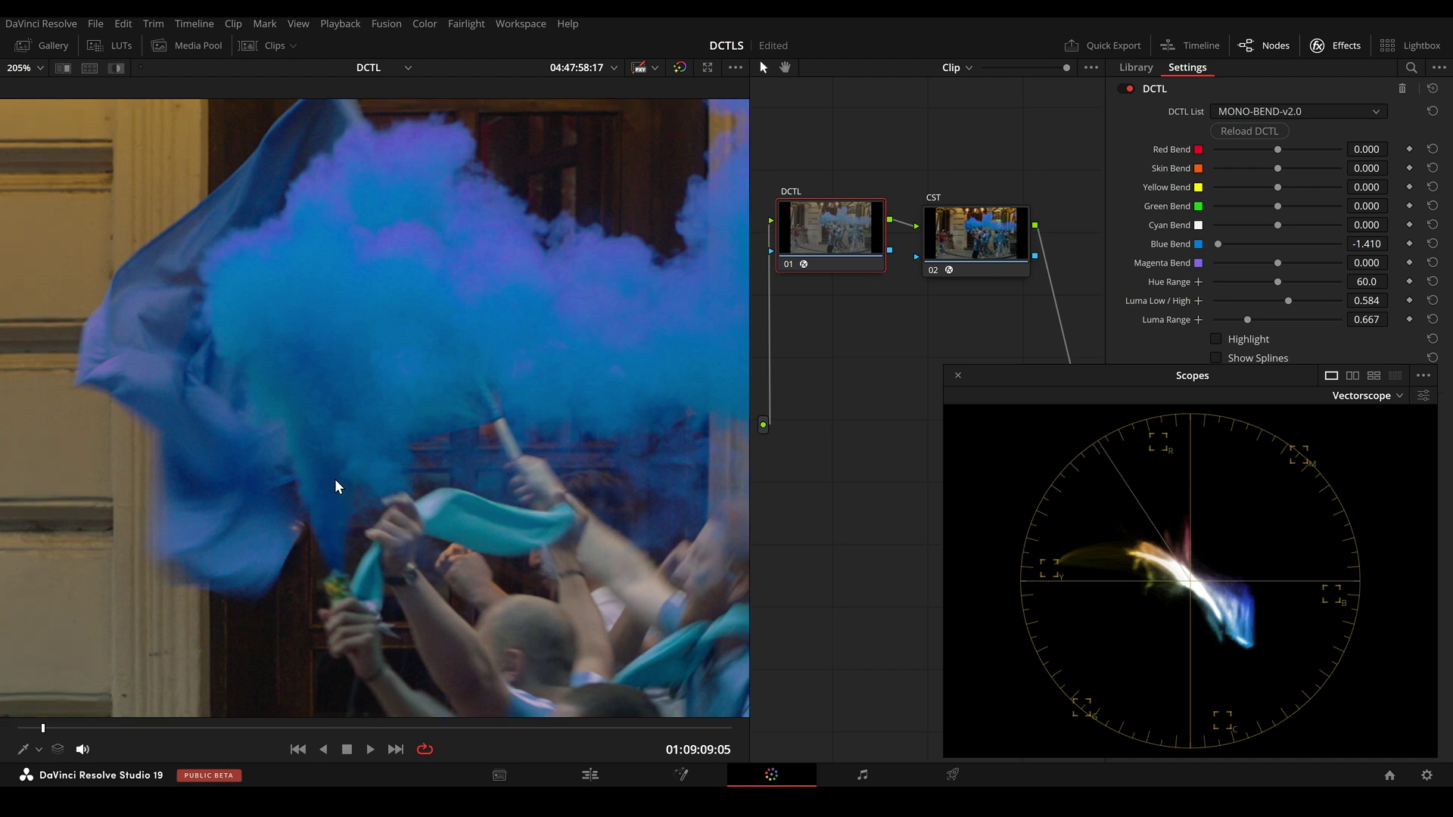
scroll(418, 340, right, 3)
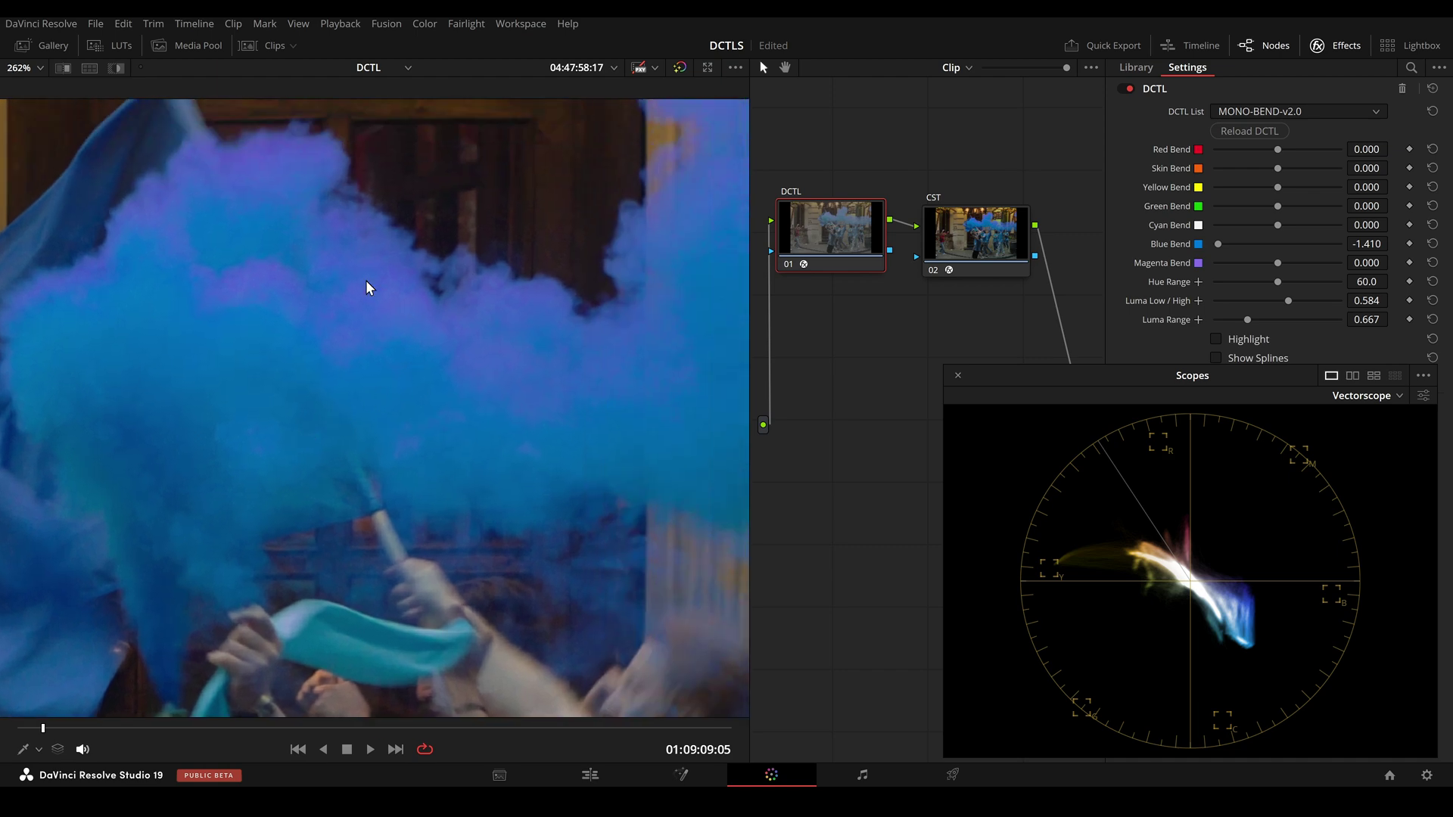
scroll(530, 375, down, 3)
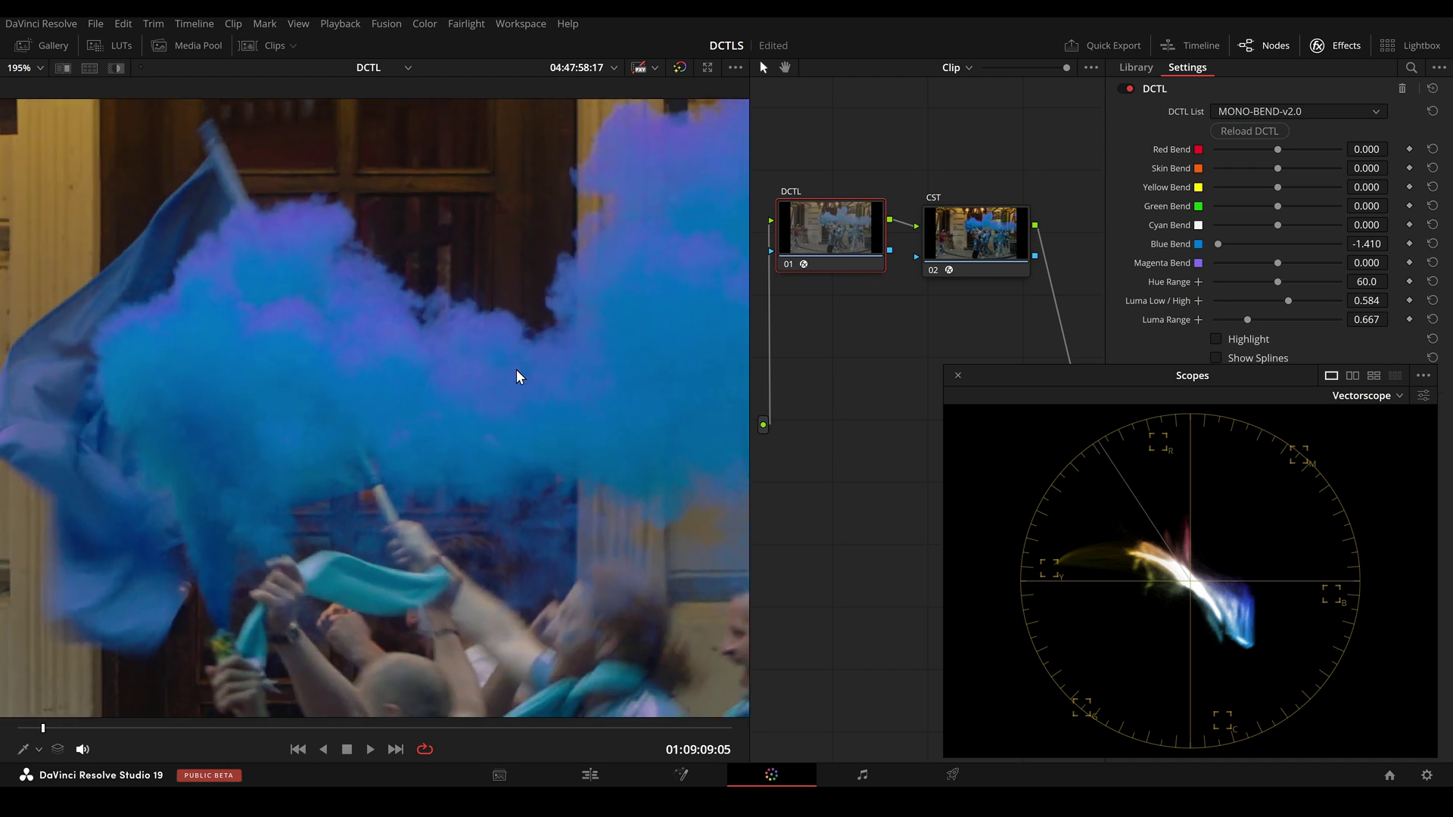
mouse_move(1218, 251)
mouse_down()
mouse_move(1413, 266)
mouse_move(1207, 254)
mouse_up()
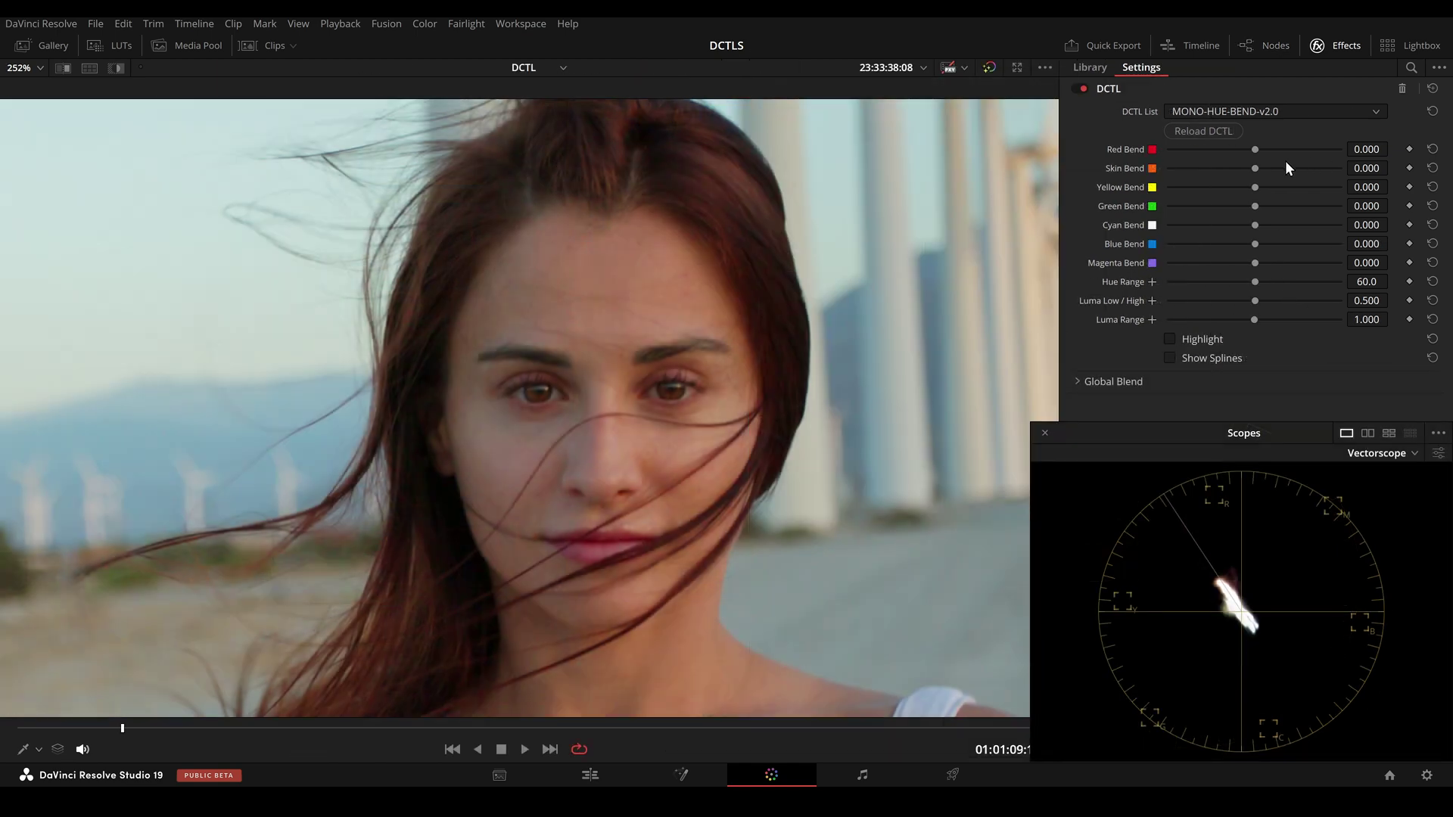
Bend the portrait's skin toward magenta at about 0.9, with Luma Low/High 0.179 and Luma Range 0.661
drag(1255, 167, 1319, 165)
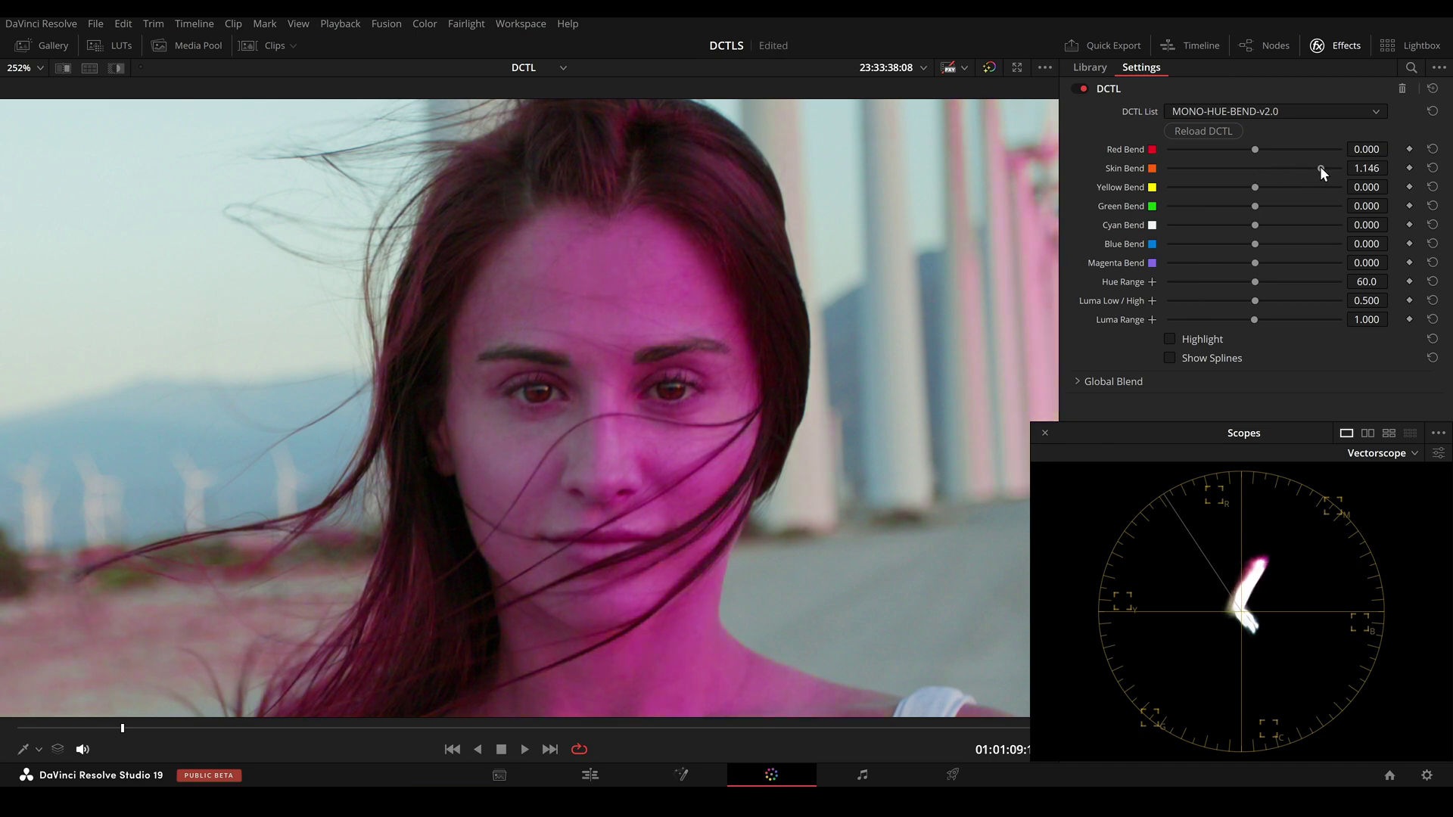
click(1209, 339)
drag(1253, 301, 1197, 321)
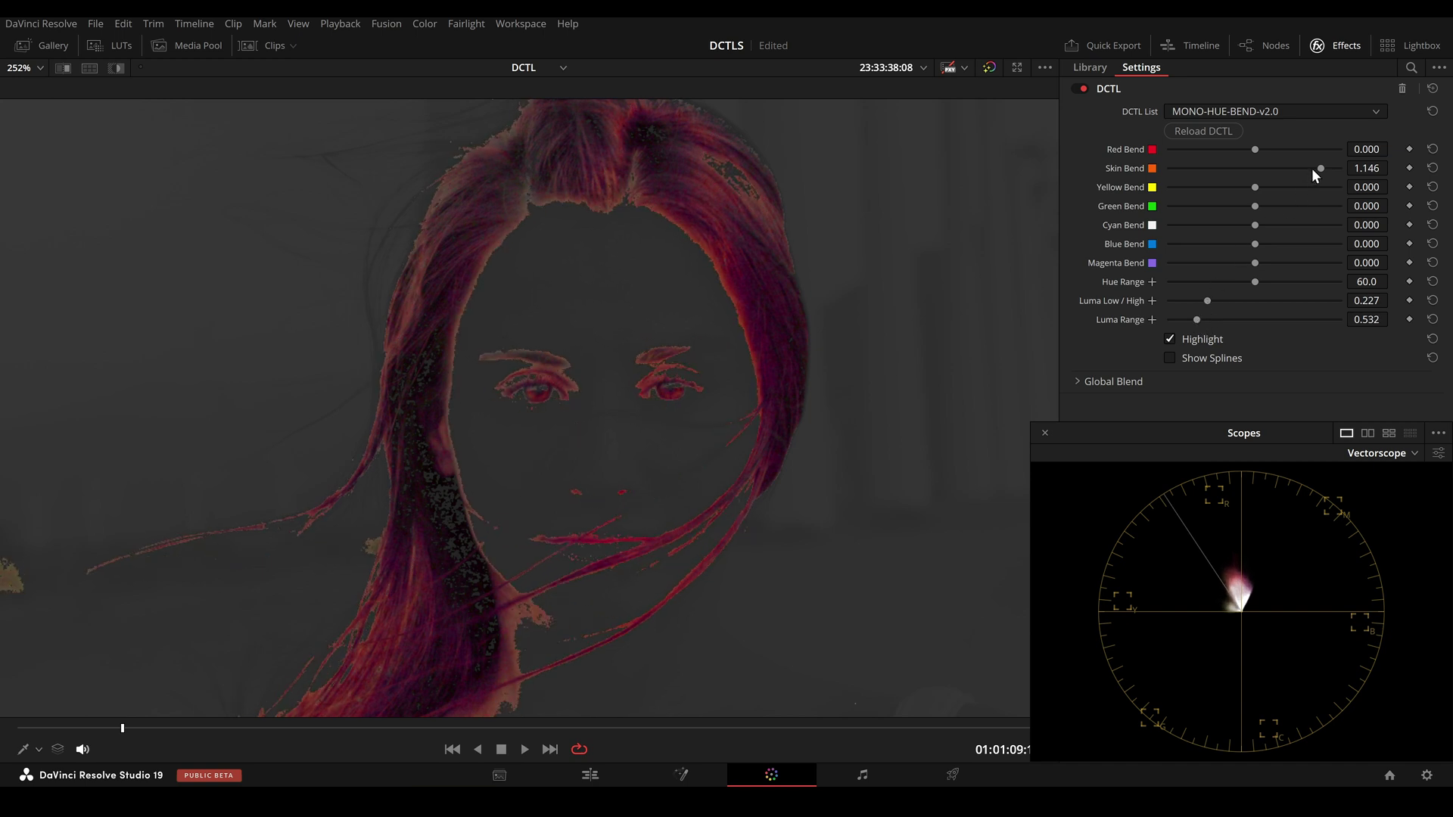
click(1313, 168)
click(1187, 338)
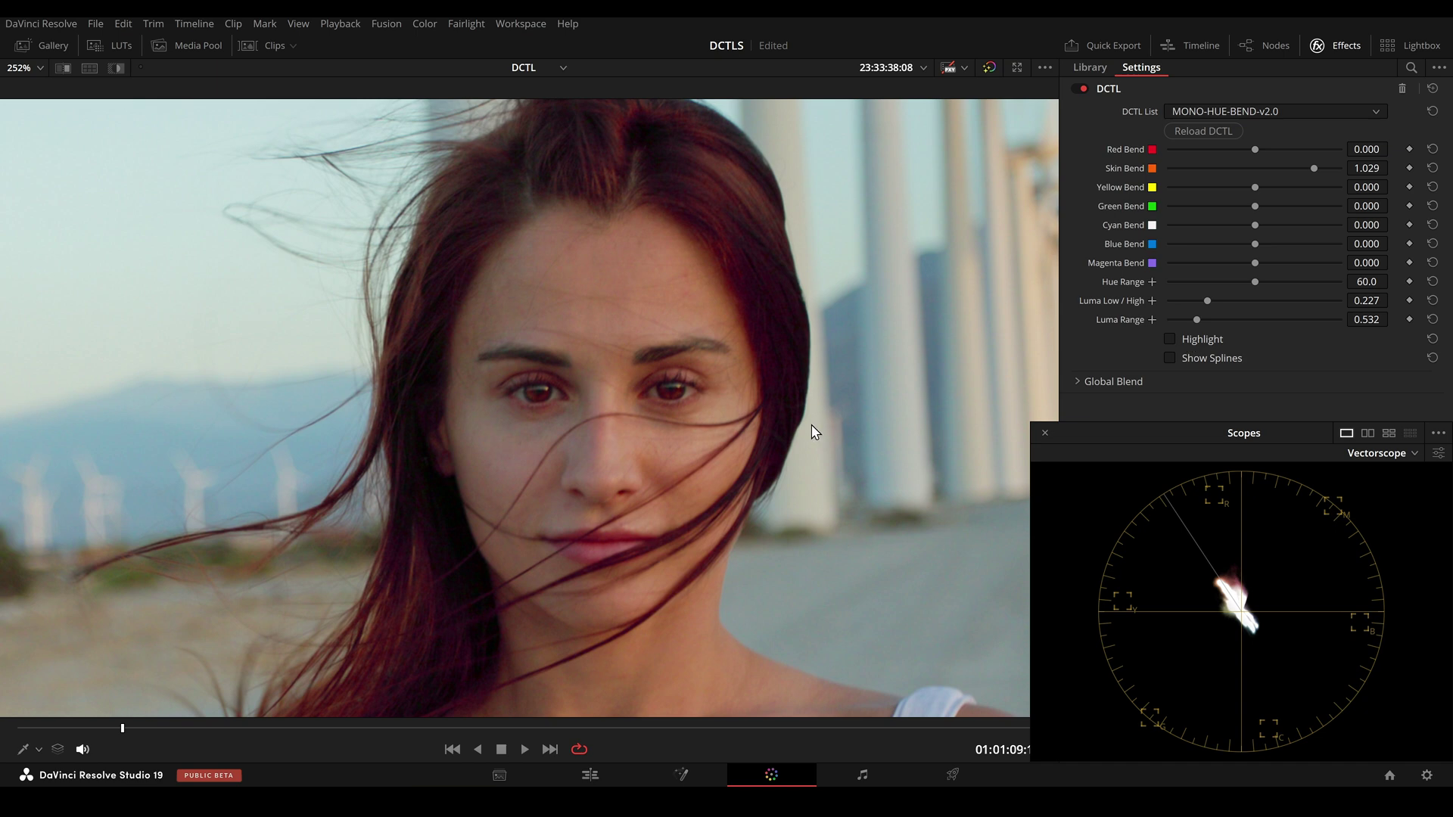
mouse_move(1292, 168)
mouse_down()
mouse_move(1187, 174)
mouse_move(1382, 177)
mouse_move(1296, 179)
mouse_move(1322, 180)
mouse_up()
scroll(762, 444, up, 5)
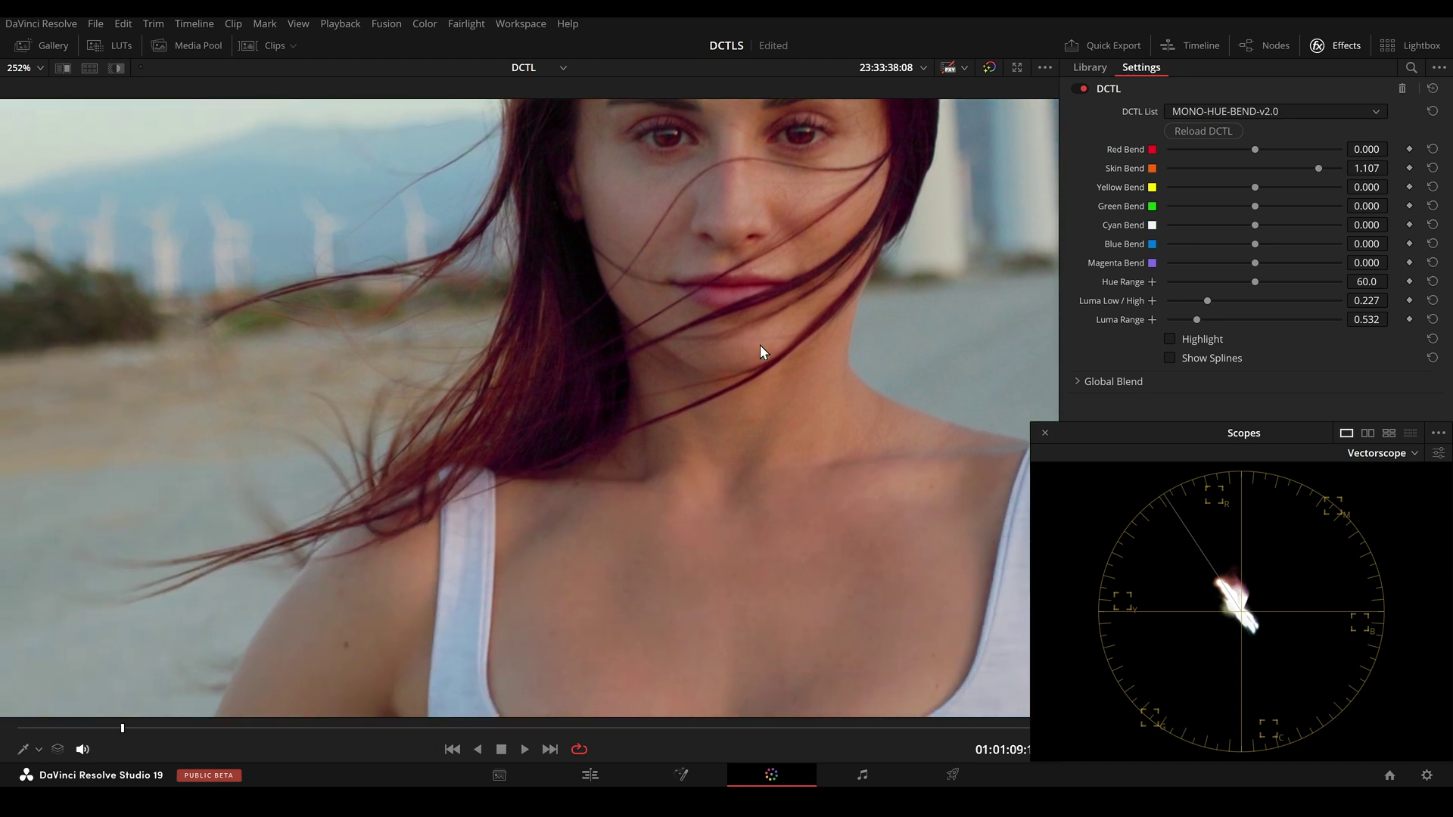
scroll(699, 442, up, 2)
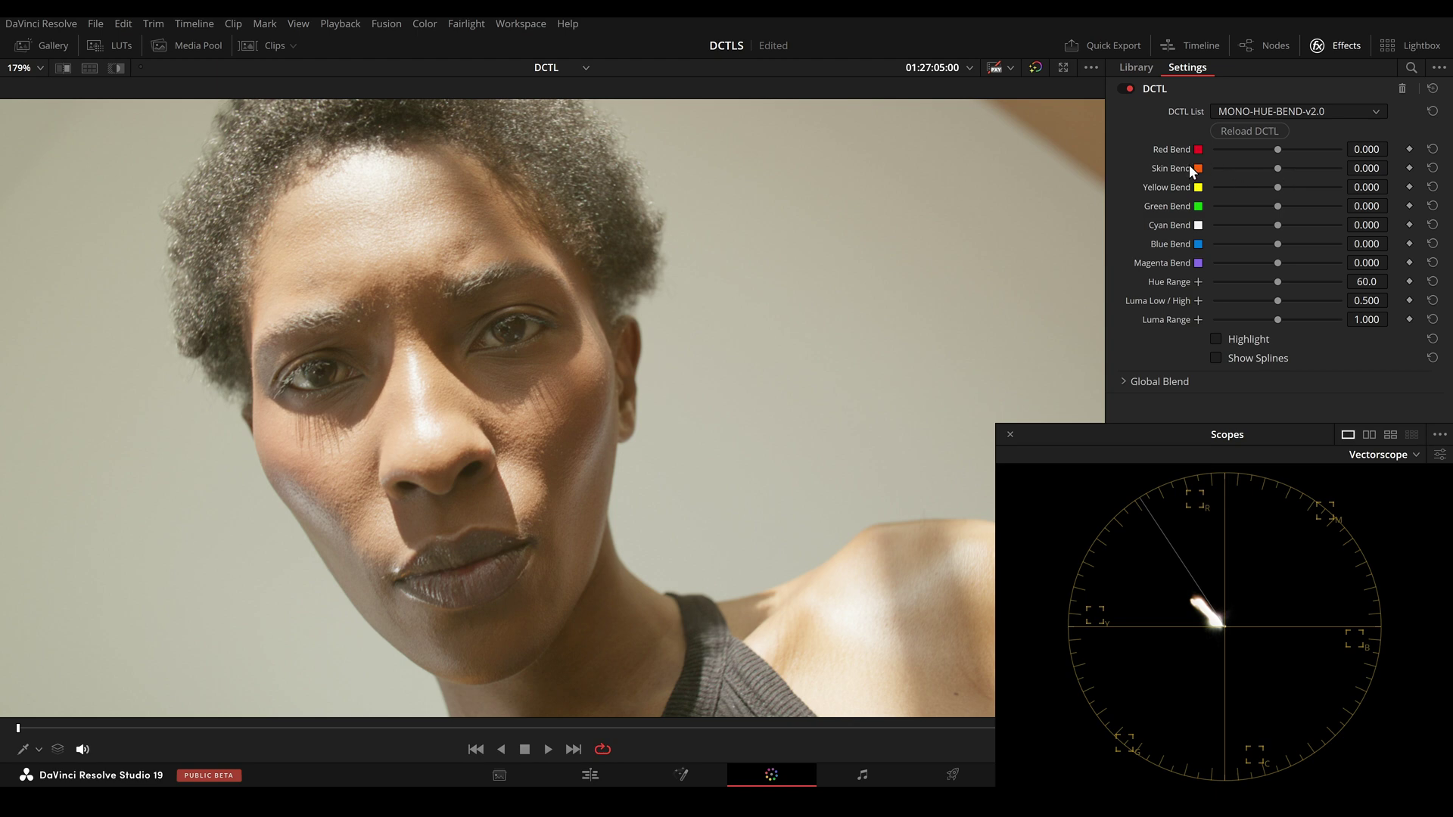
Set Skin Bend to 1.089 with Luma Low/High 0.262 and Luma Range 0.383, checking via Highlight
drag(1282, 168, 1318, 169)
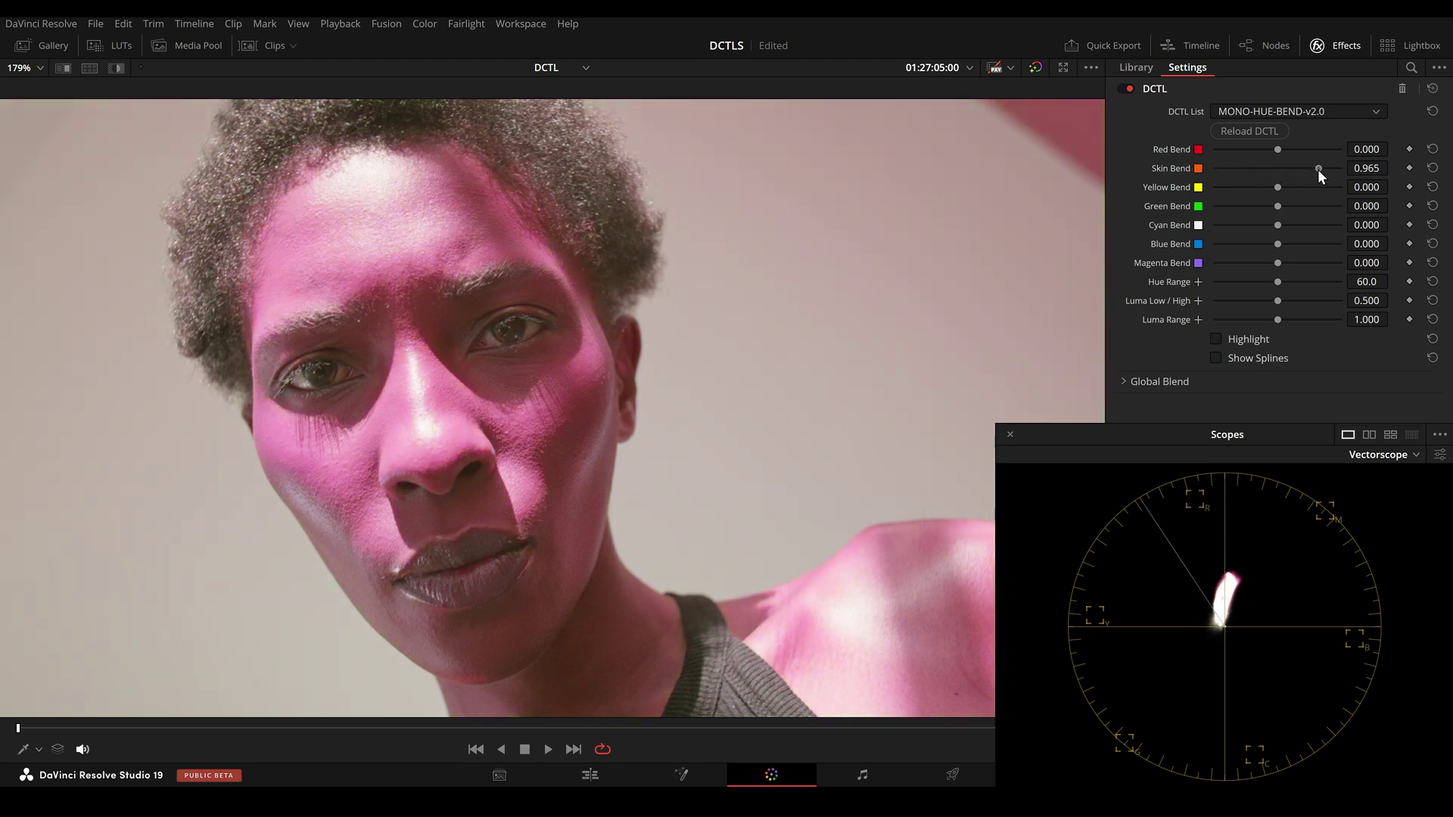
click(1217, 339)
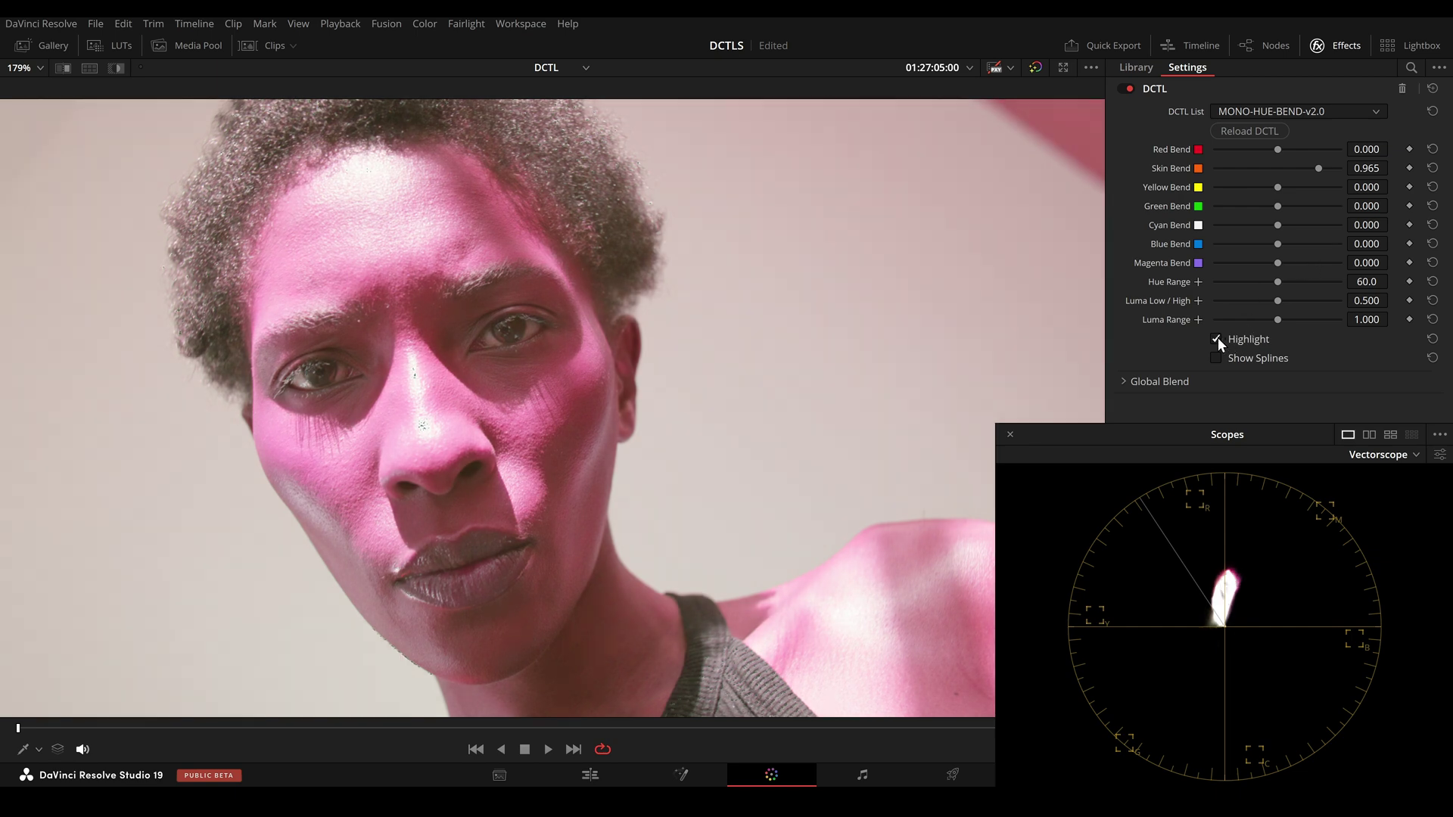
drag(1278, 301, 1247, 300)
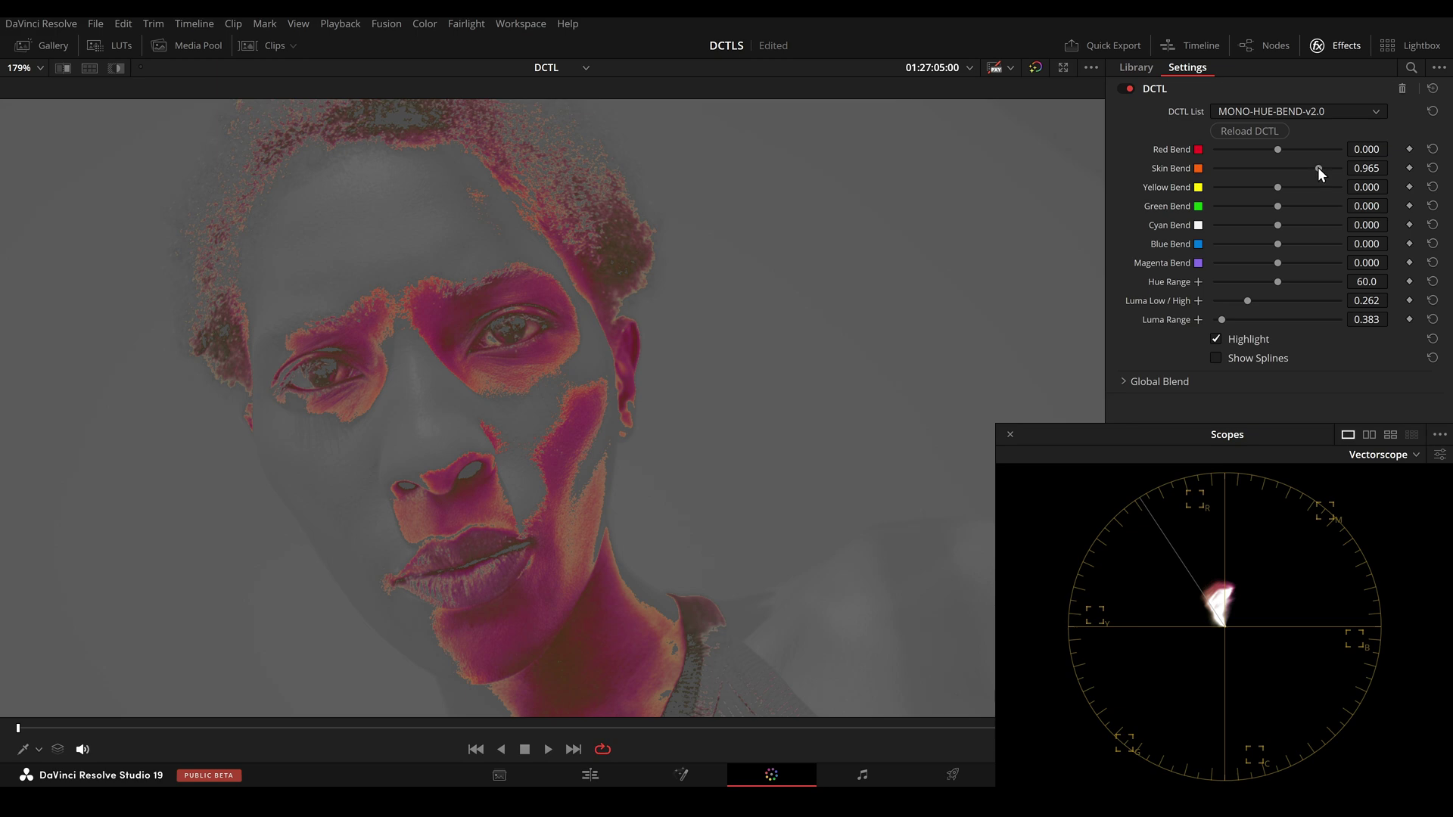
mouse_move(1319, 168)
mouse_down()
mouse_move(1236, 179)
mouse_move(1337, 180)
mouse_move(1244, 186)
mouse_move(1326, 183)
mouse_move(1325, 168)
mouse_up()
Widen Luma Range to 0.600, lower Skin Bend to 0.321, then select the next portrait clip
click(1215, 339)
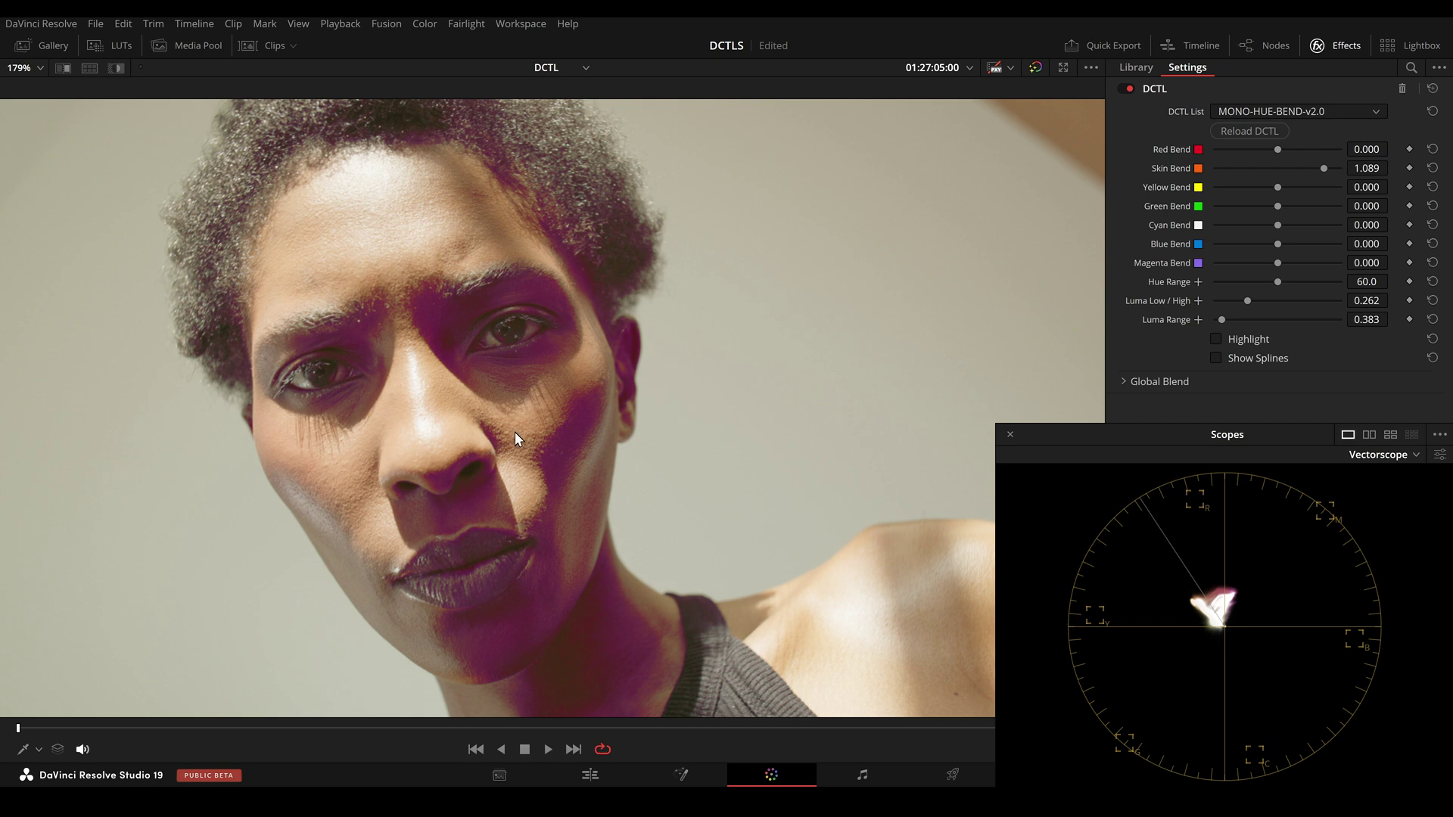
scroll(515, 431, up, 2)
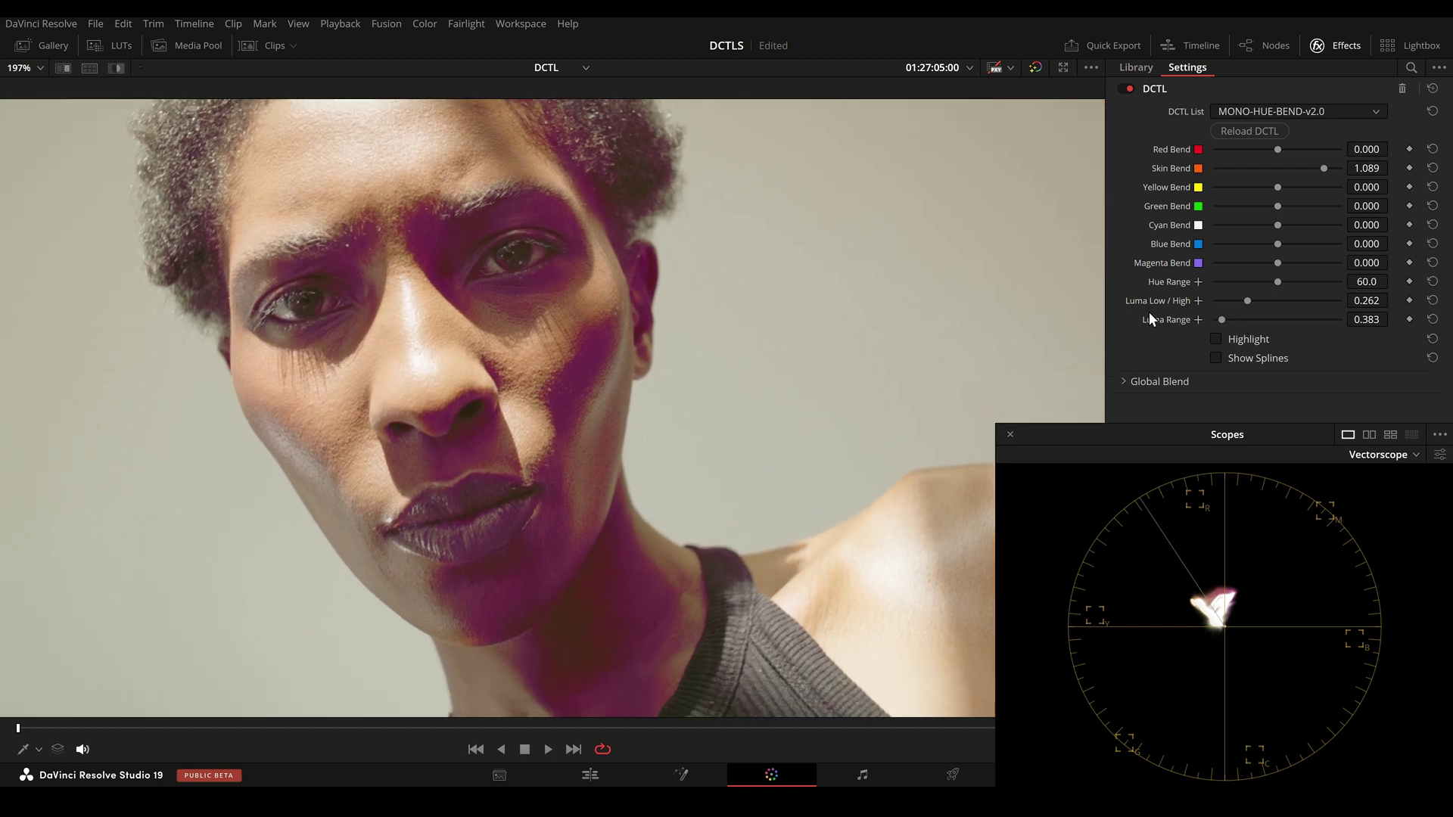
drag(1222, 321, 1242, 318)
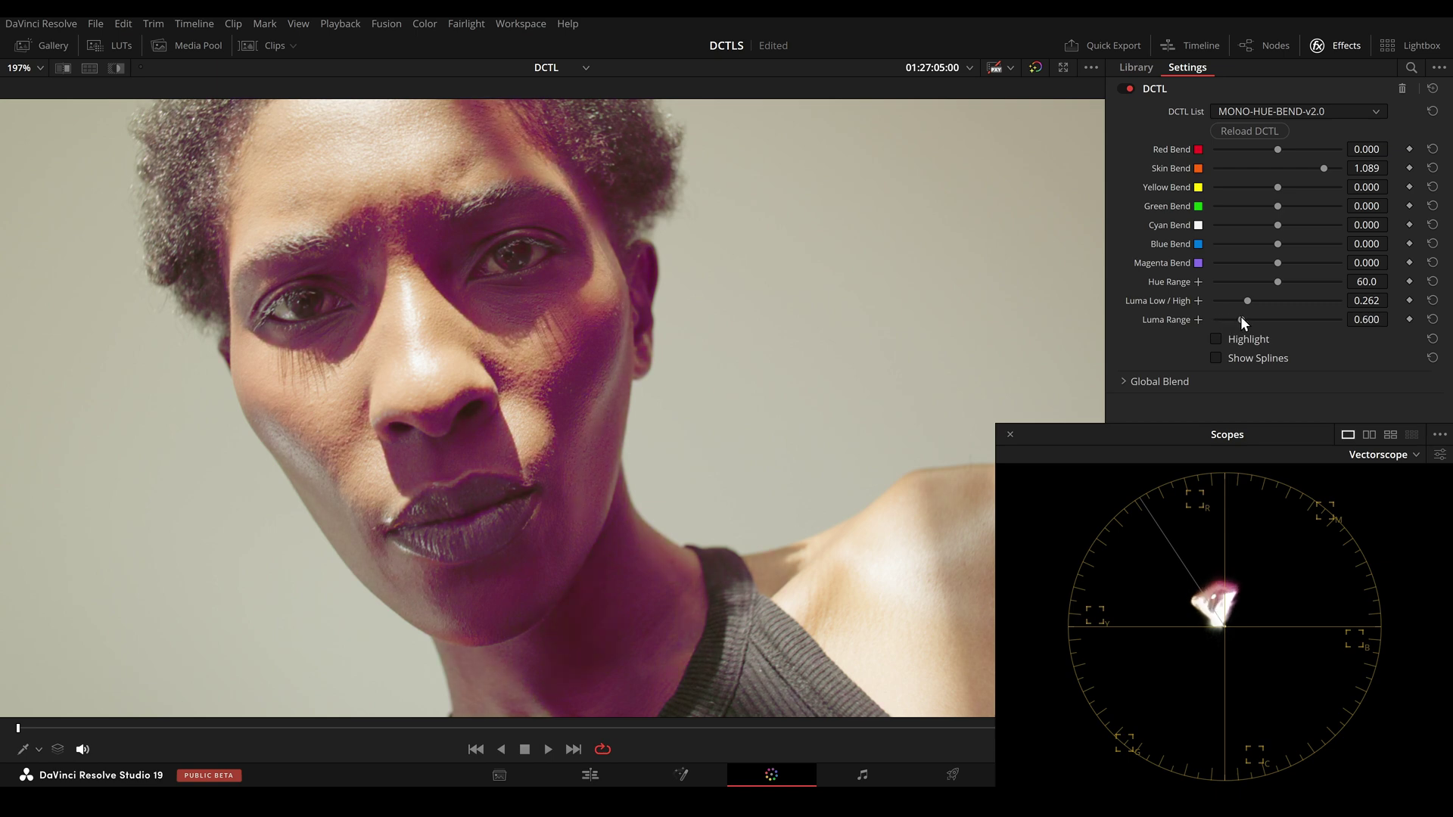
drag(1325, 168, 1291, 168)
scroll(726, 345, down, 3)
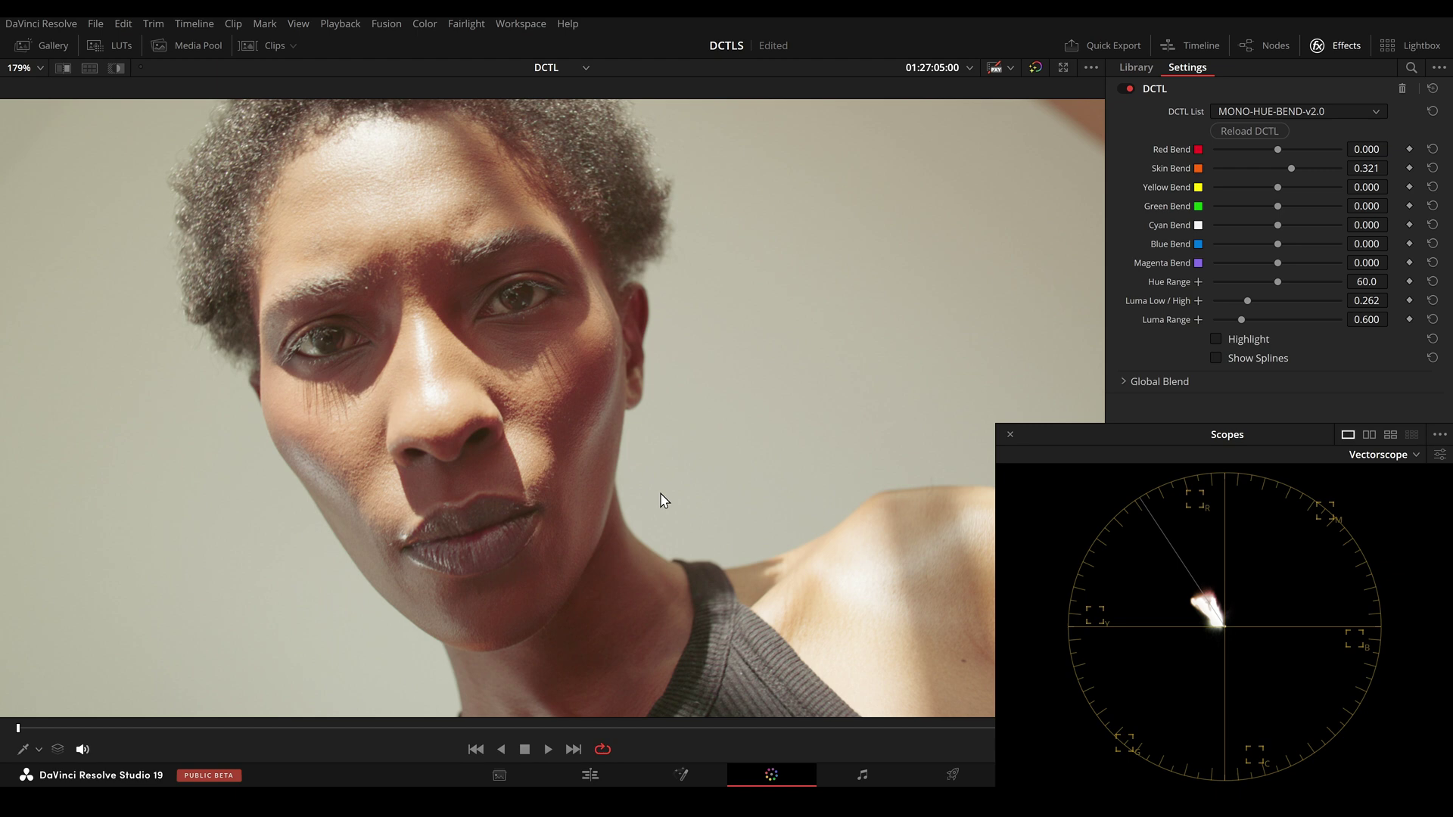
scroll(658, 464, up, 2)
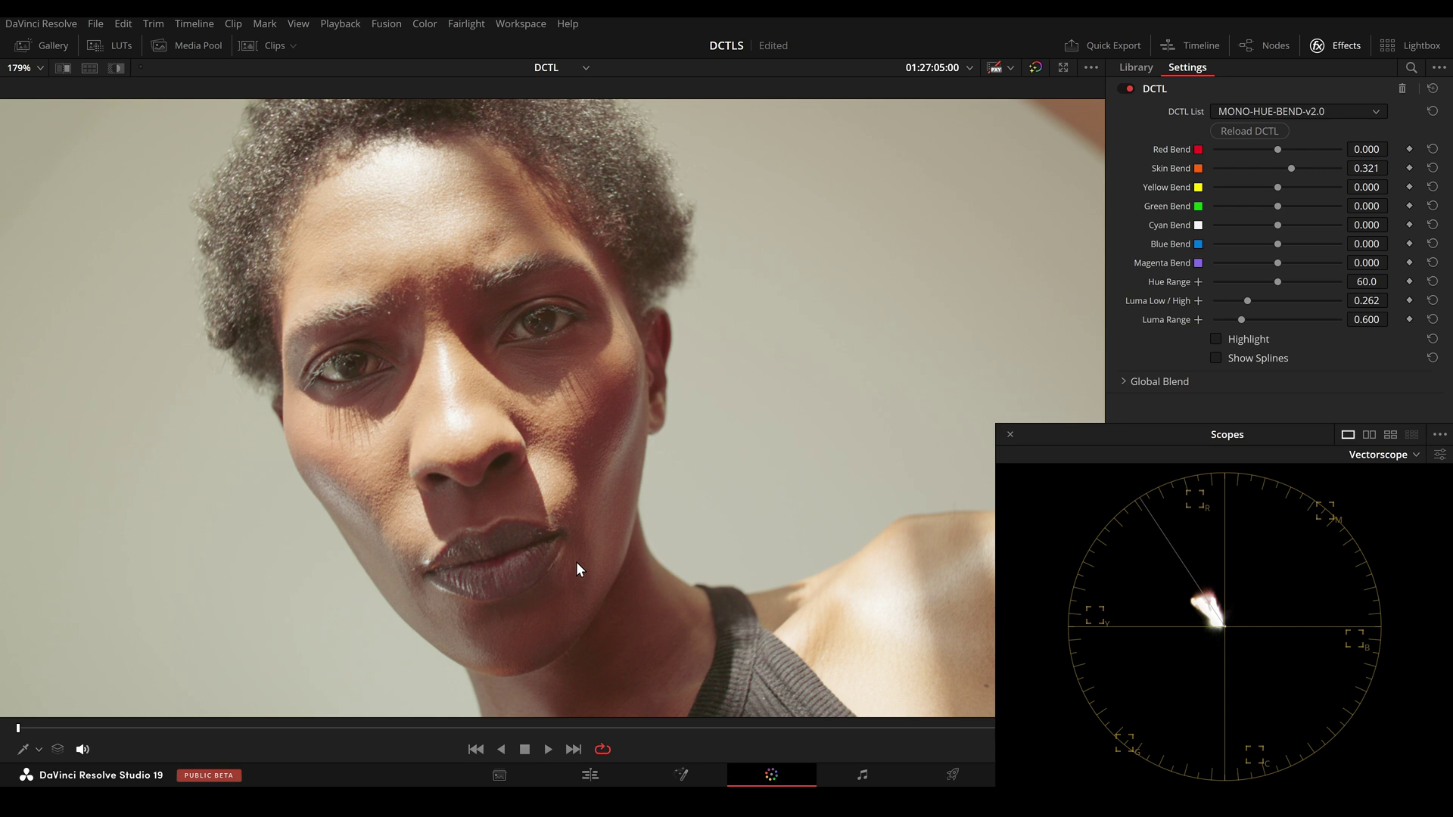
mouse_move(1278, 149)
mouse_down()
mouse_move(1312, 150)
mouse_move(1241, 153)
mouse_move(1318, 167)
mouse_move(1227, 179)
mouse_move(1335, 181)
mouse_move(1288, 181)
mouse_up()
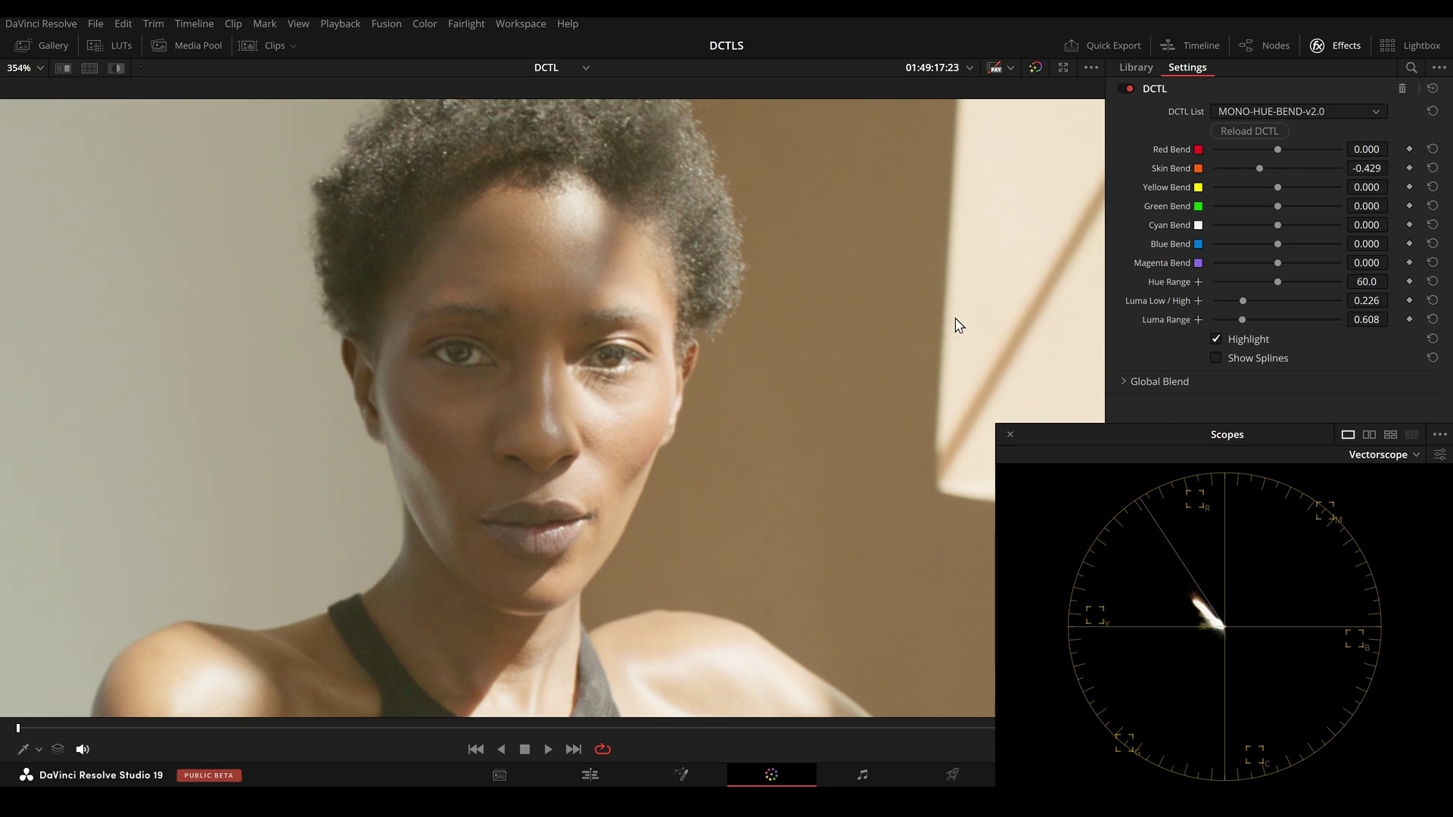
Reset Skin Bend, Luma Low/High and Luma Range to their defaults
drag(1264, 165, 1298, 168)
click(1238, 338)
click(1244, 341)
double_click(1292, 168)
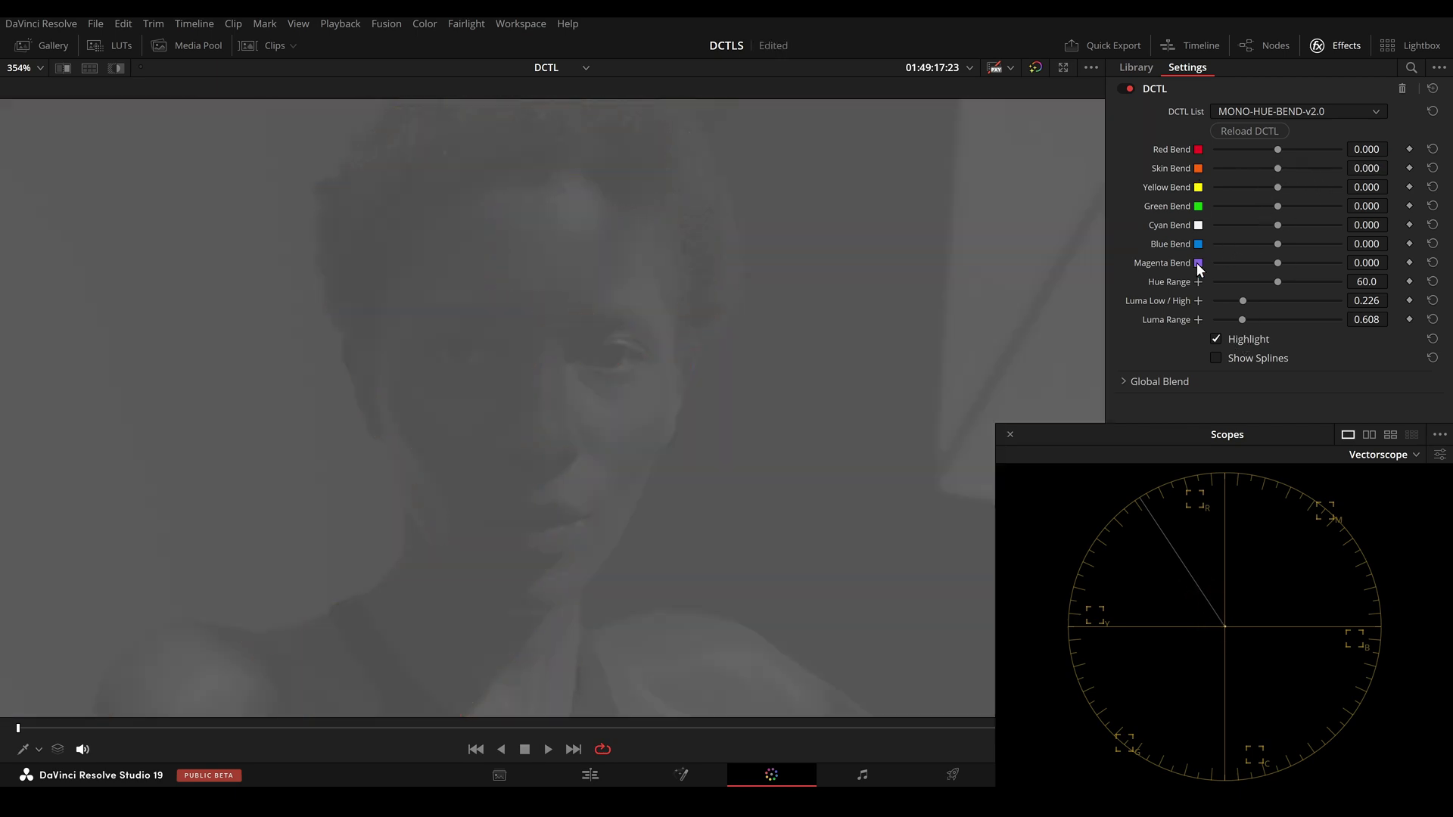
double_click(1178, 303)
double_click(1178, 319)
Set Skin Bend 0.660, Luma Range 0.483 and Luma Low/High 0.232, checking via Highlight
drag(1278, 167, 1303, 169)
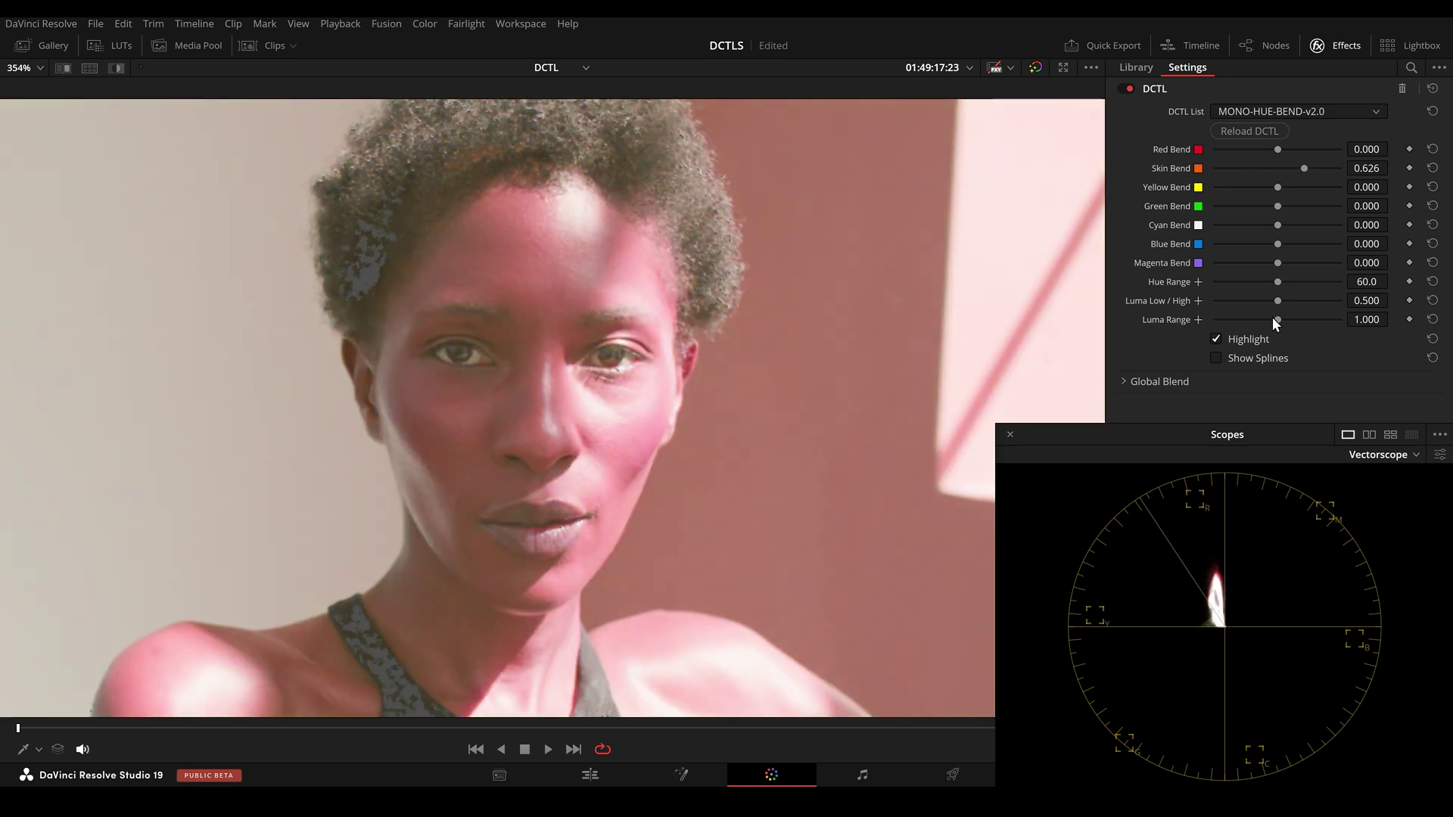
drag(1276, 320, 1231, 320)
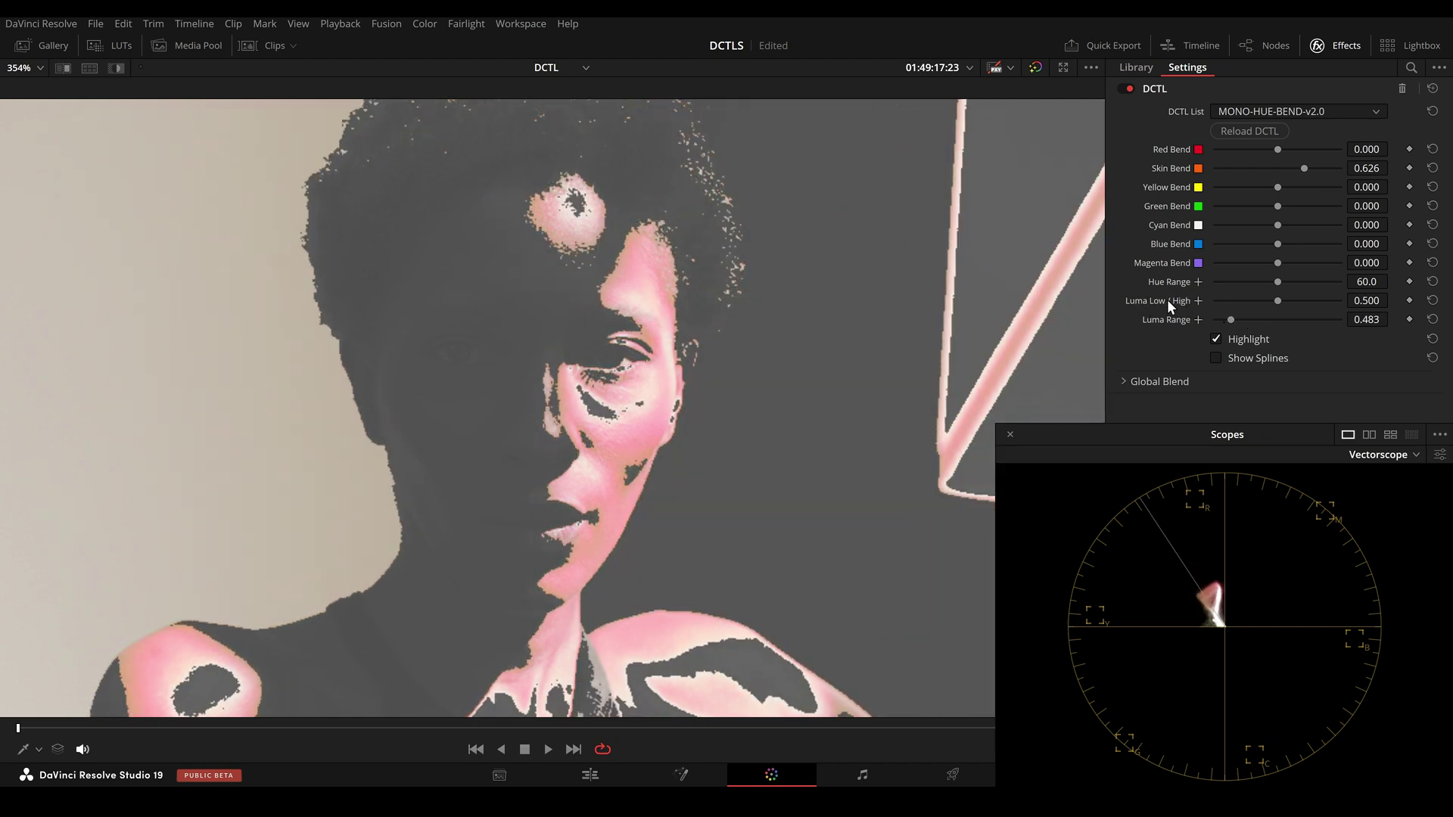
drag(1277, 300, 1242, 301)
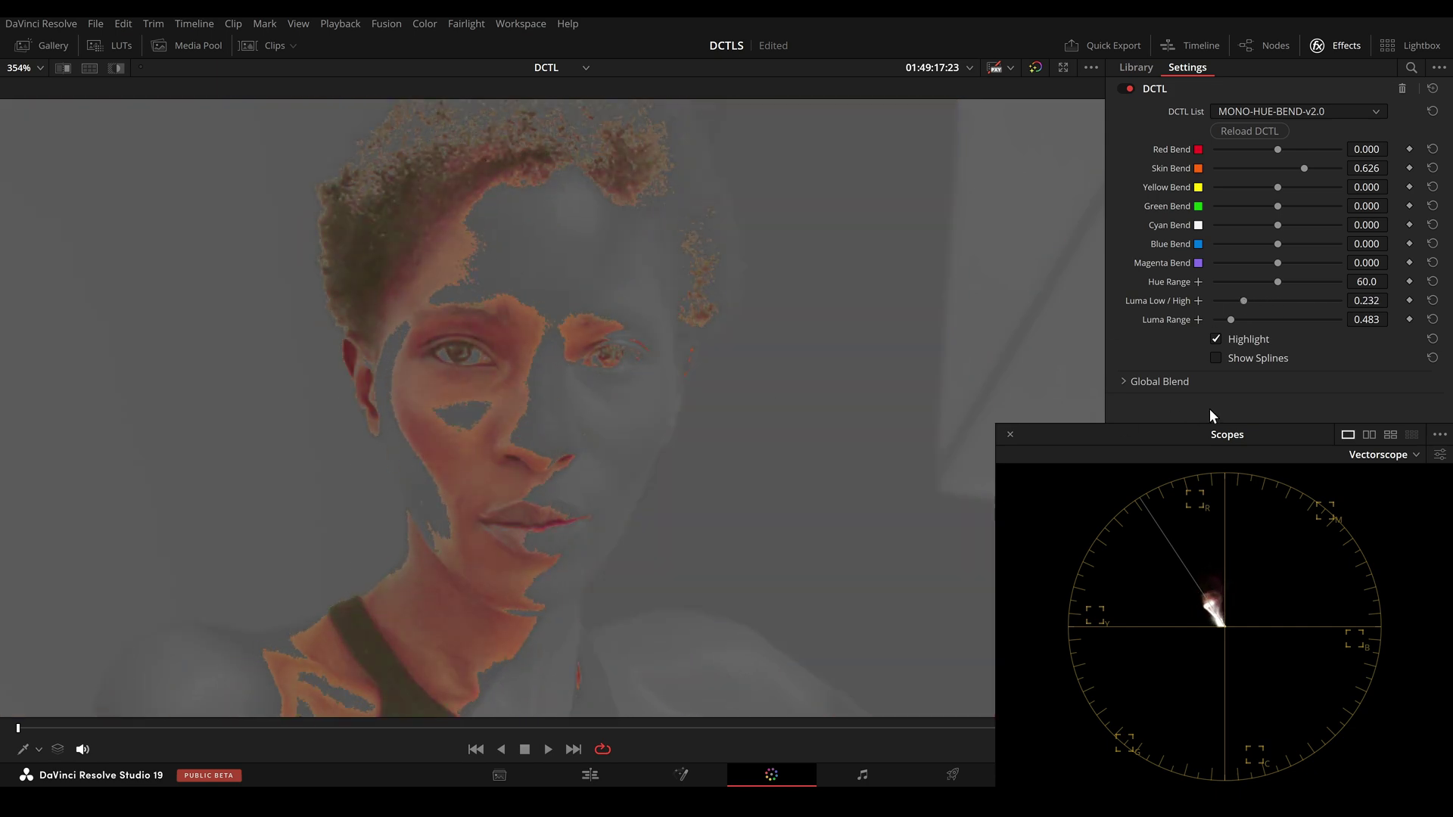
click(1225, 342)
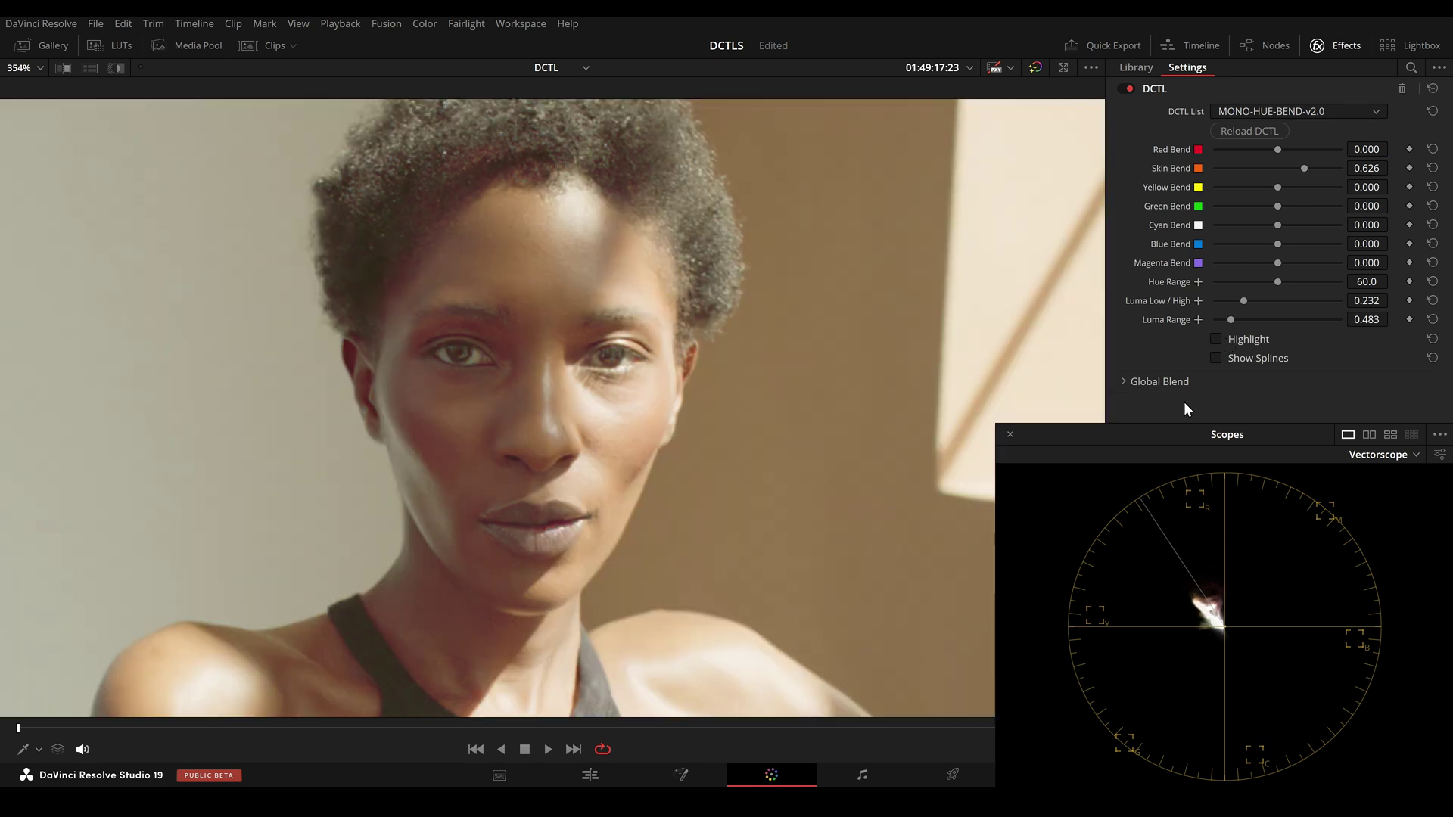
click(1233, 342)
drag(1303, 167, 1305, 170)
Turn off Highlight, raise Skin Bend, and shift Luma Low/High brighter to 0.274
click(1252, 342)
scroll(805, 497, up, 1)
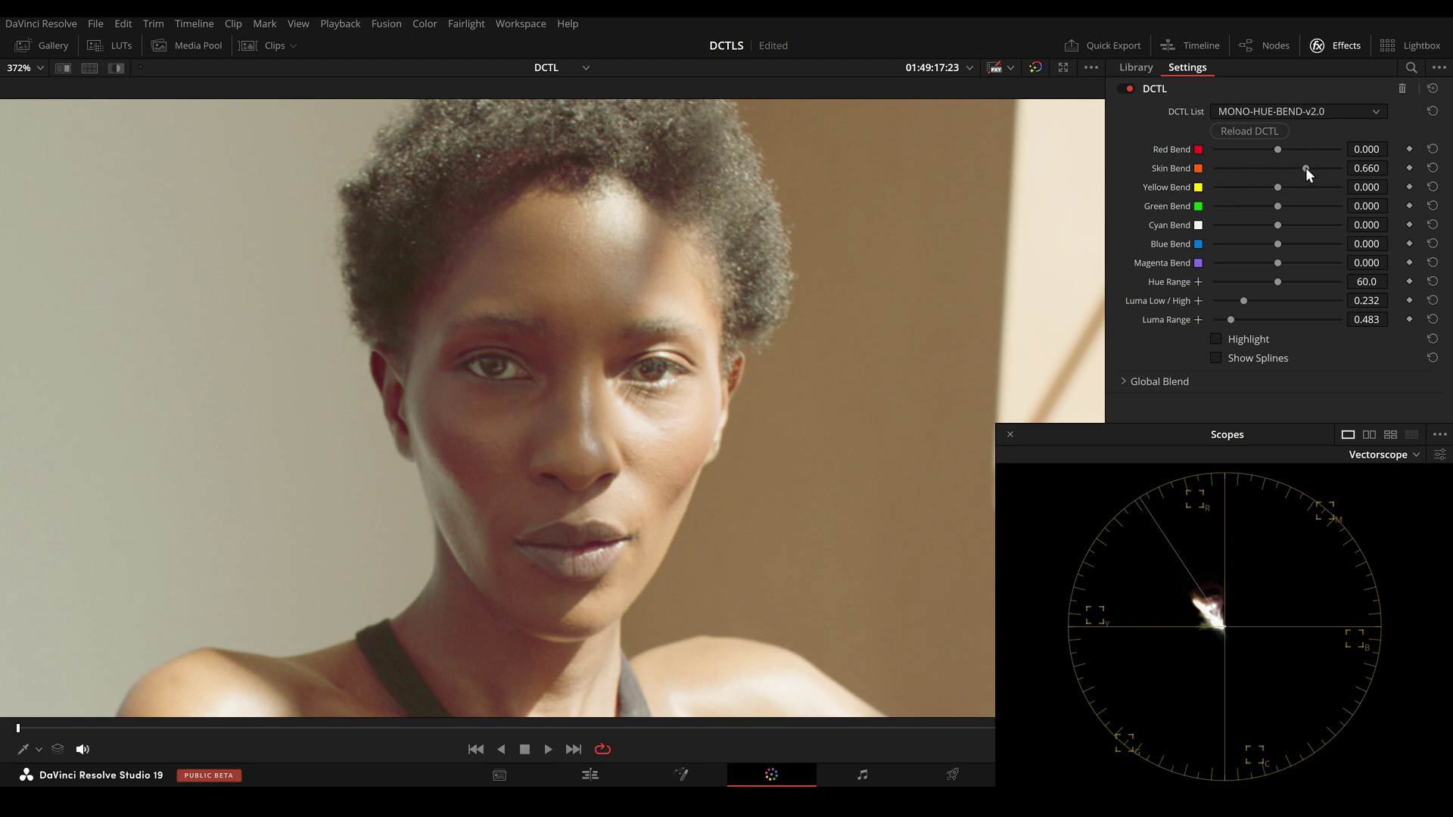
drag(1306, 168, 1323, 168)
drag(1250, 300, 1248, 301)
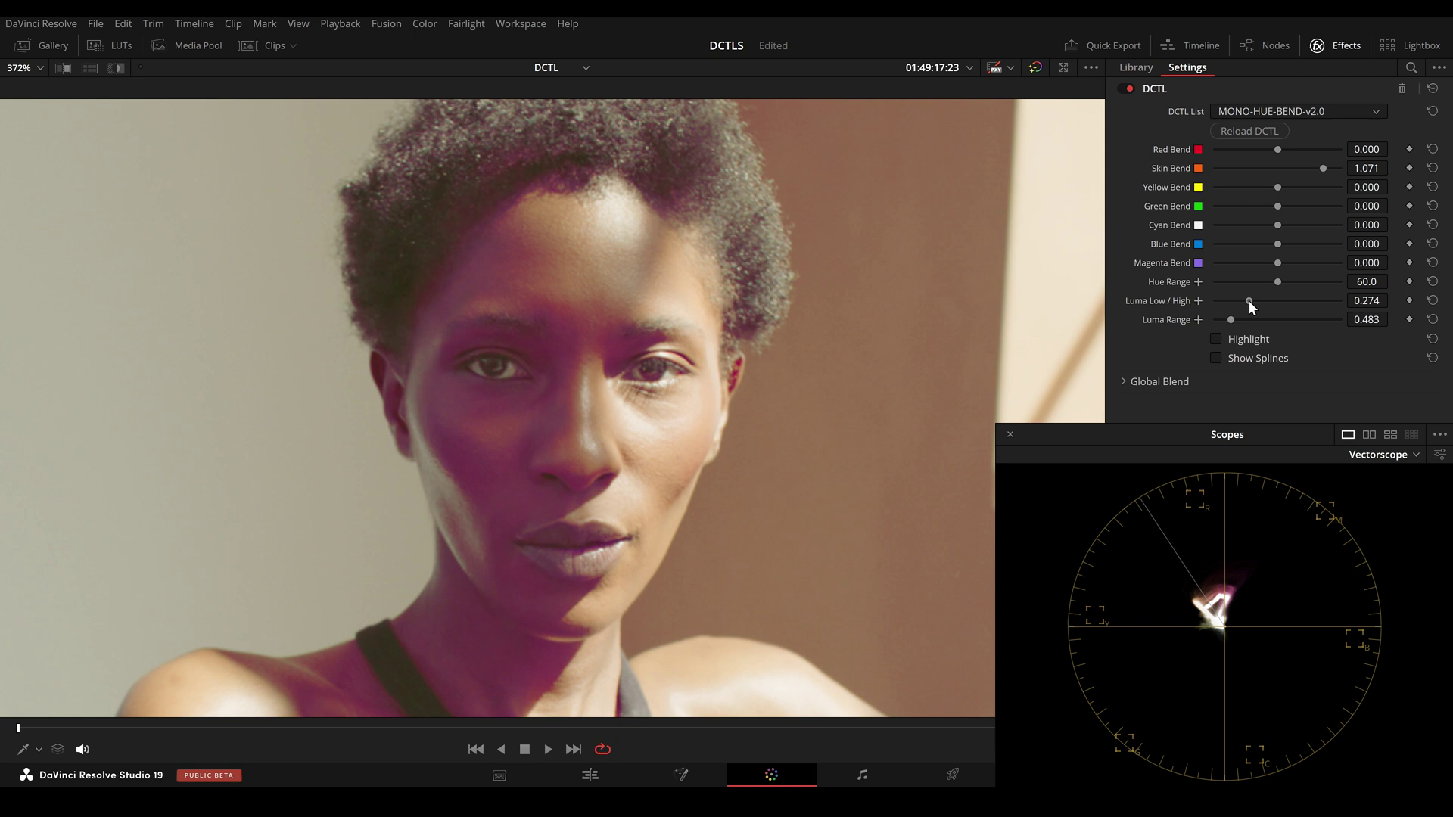
Push Skin Bend further to 1.482 and widen Luma Range to 0.542
scroll(770, 385, down, 2)
scroll(770, 384, up, 2)
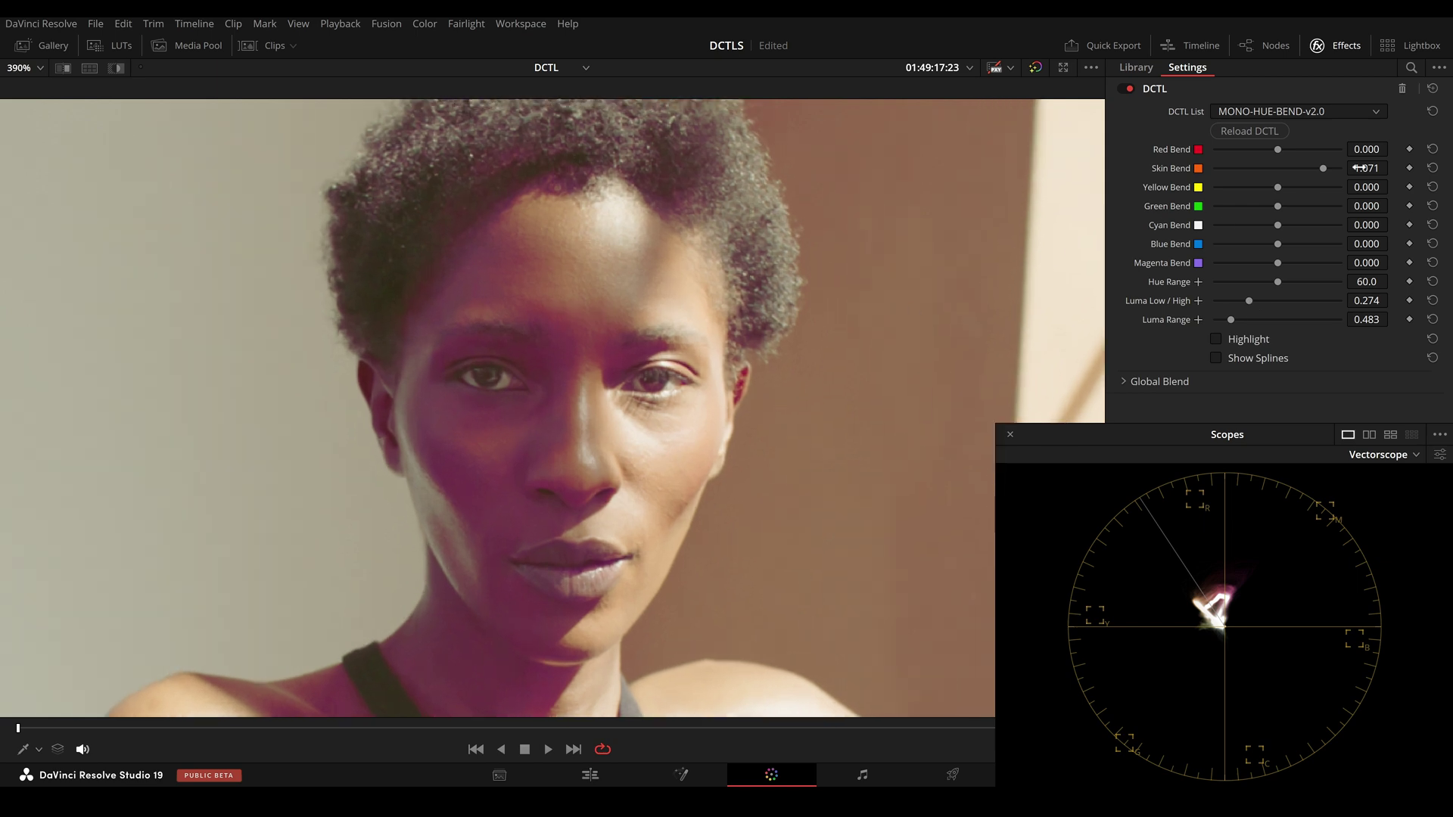
drag(1324, 169, 1340, 170)
drag(1232, 318, 1236, 319)
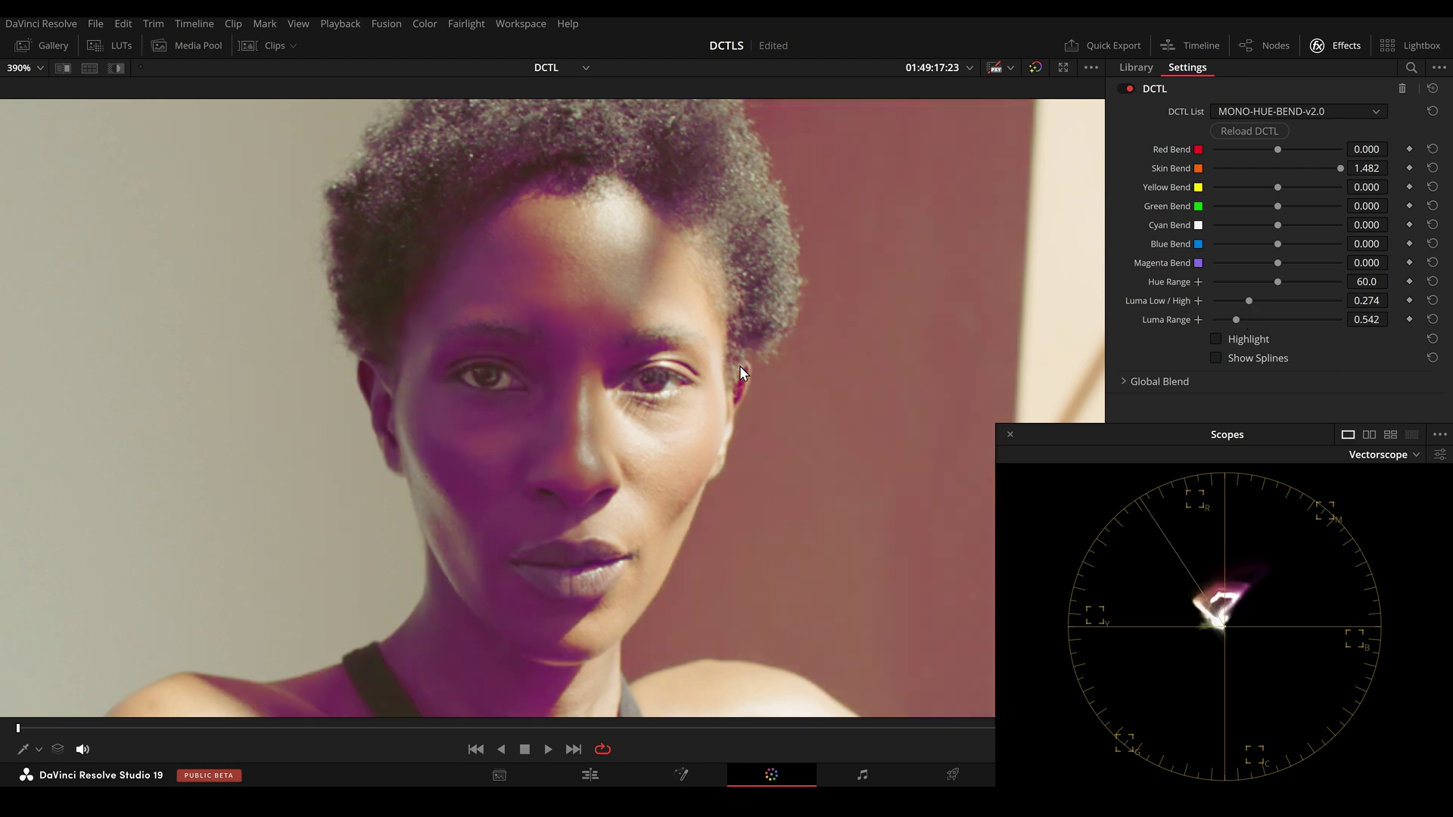
scroll(741, 367, down, 2)
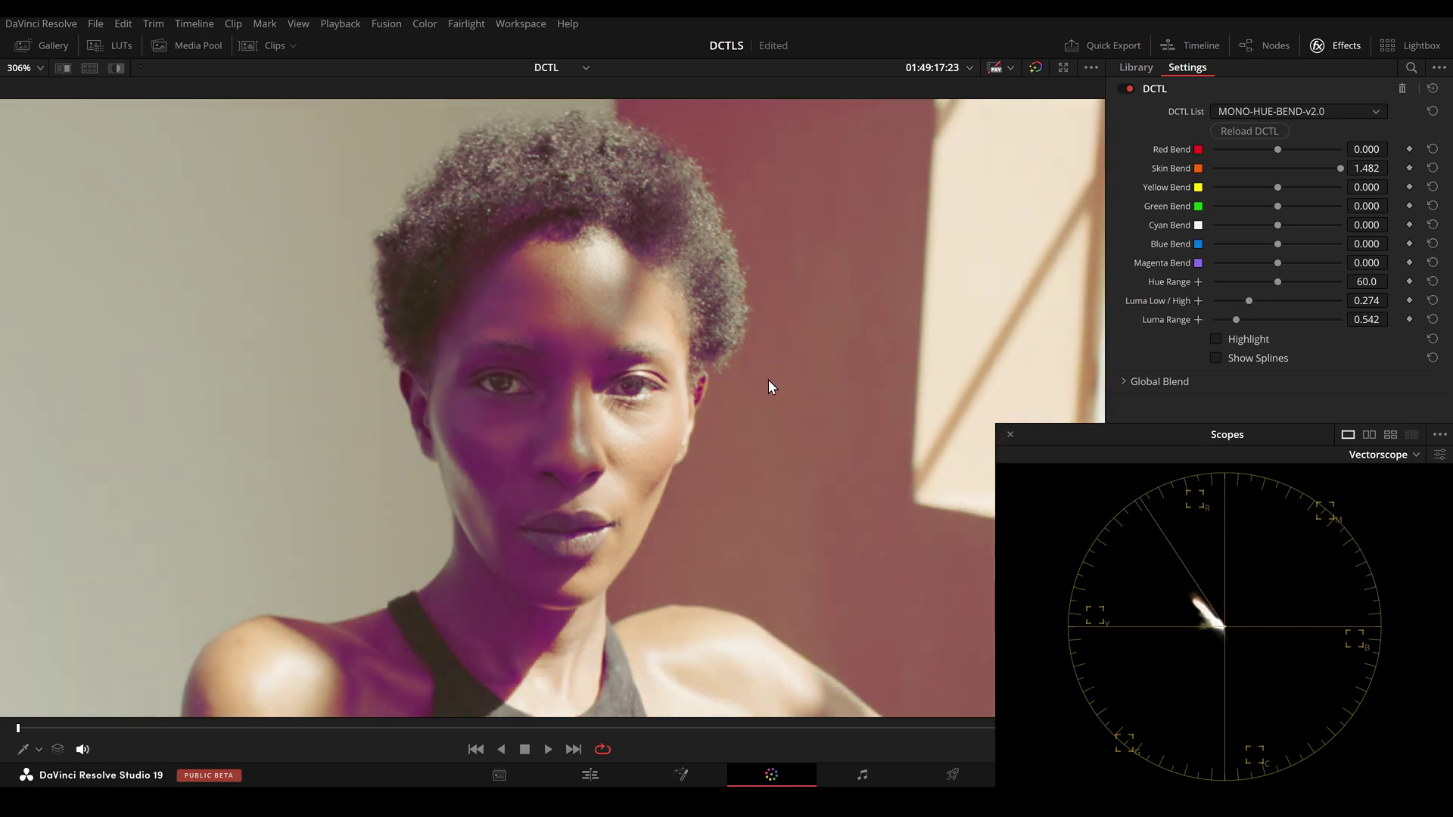